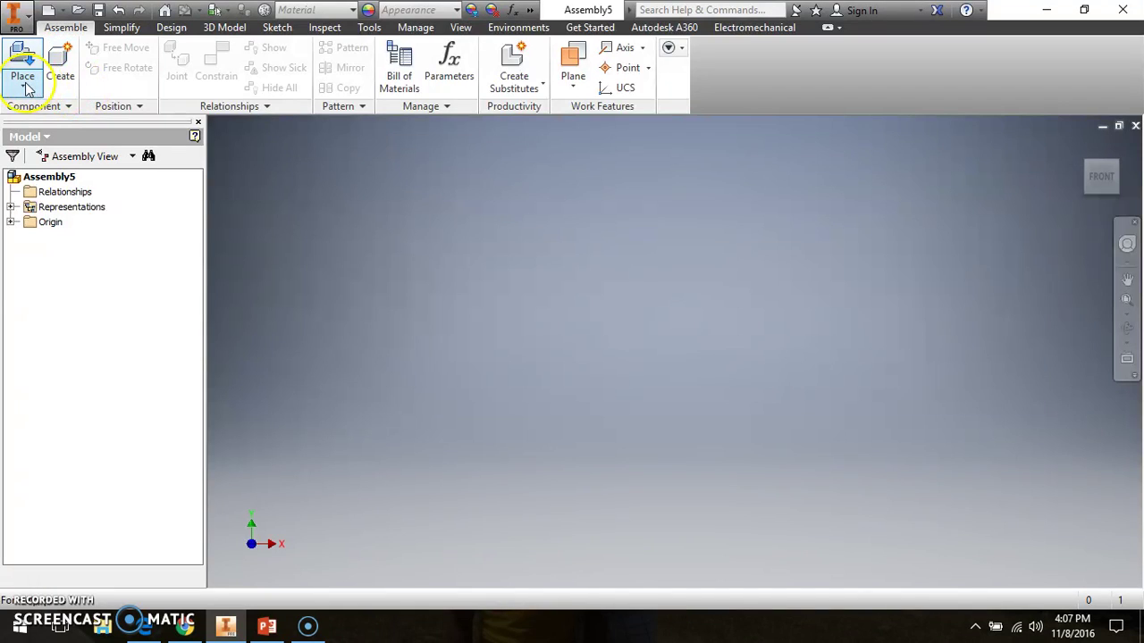
Step: Place two instances of the Monkey Bar part from the Playground folder side by side in the assembly
click(25, 88)
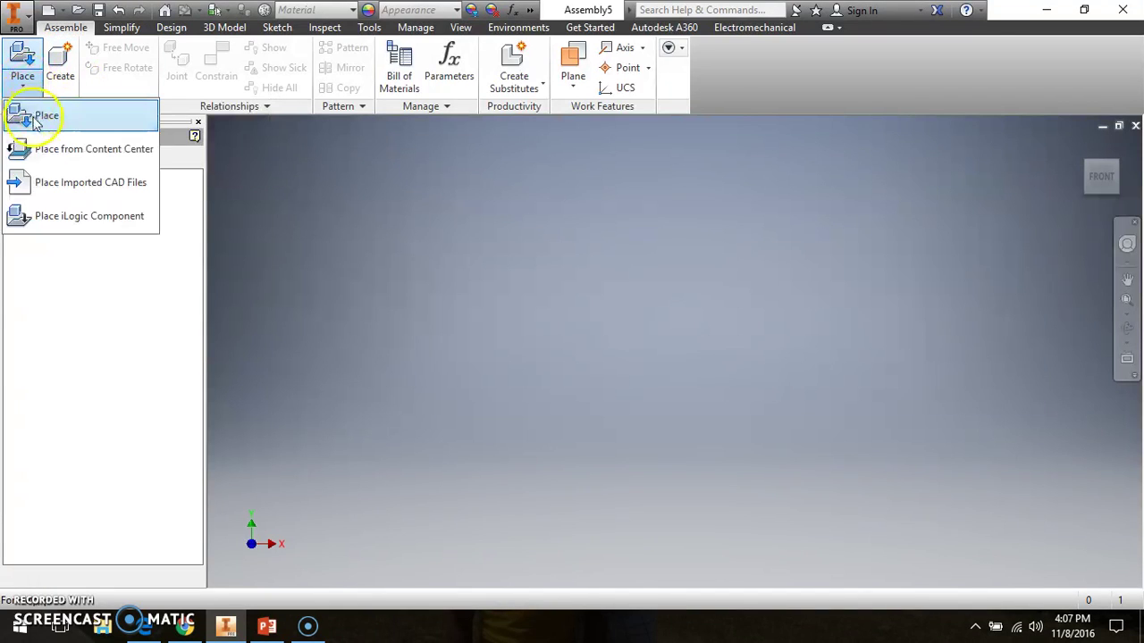
click(37, 115)
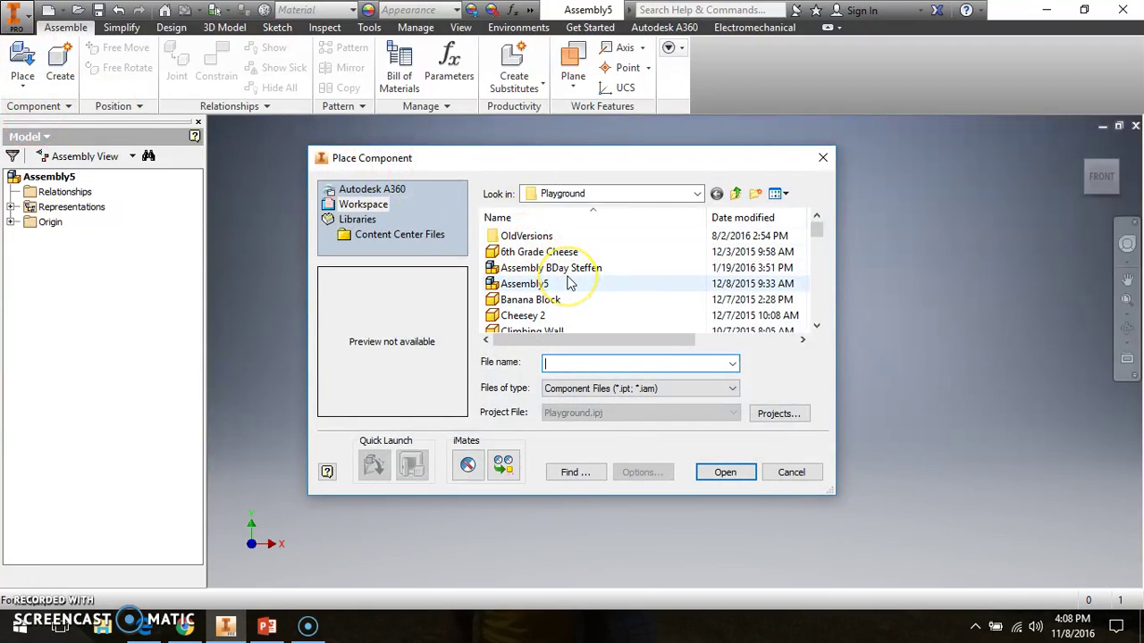
scroll(563, 281, down, 4)
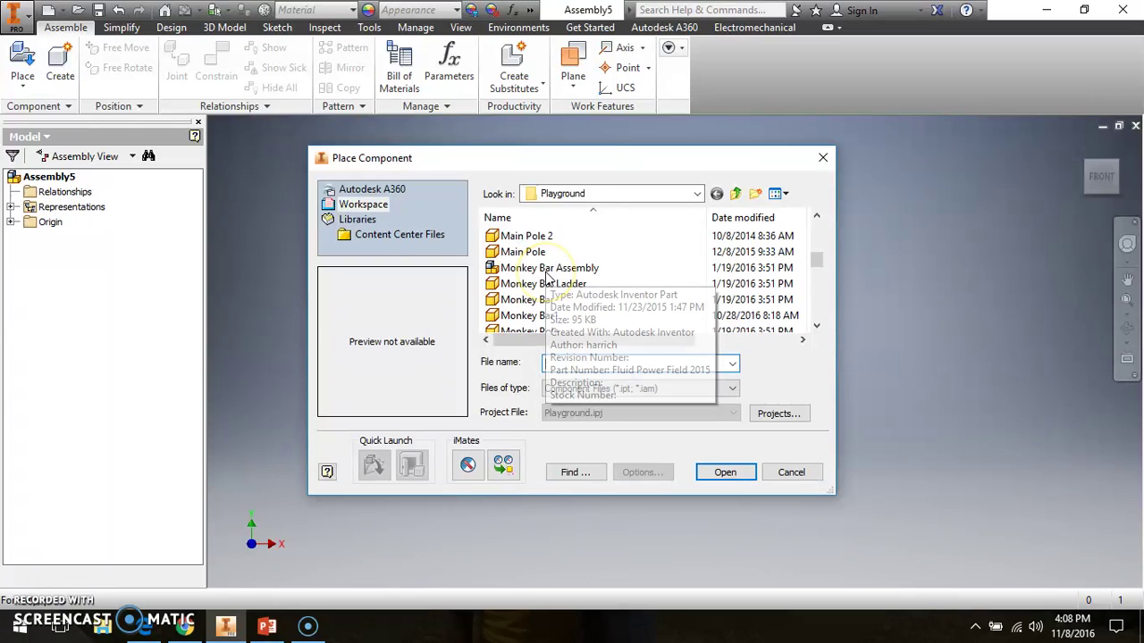
key(alt+Tab)
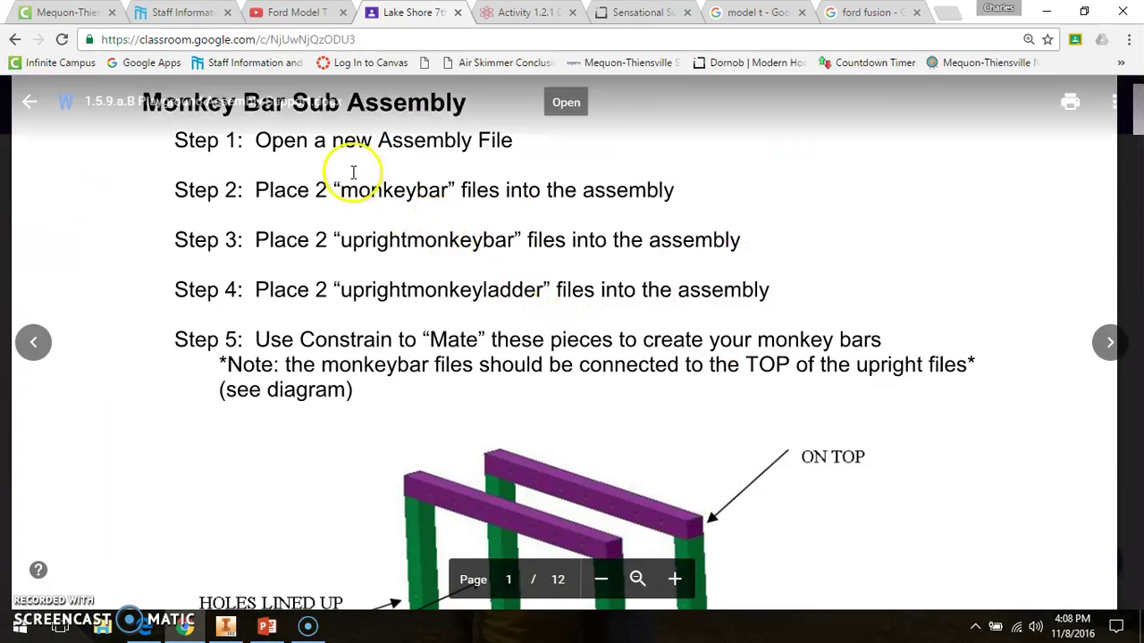
key(alt+Tab)
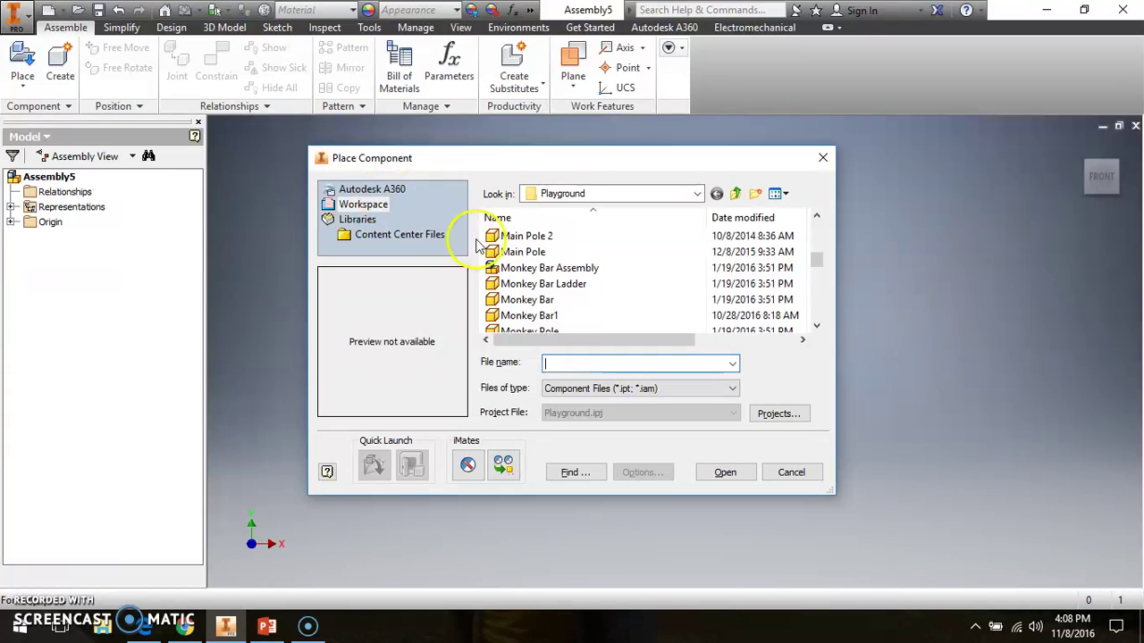
click(554, 302)
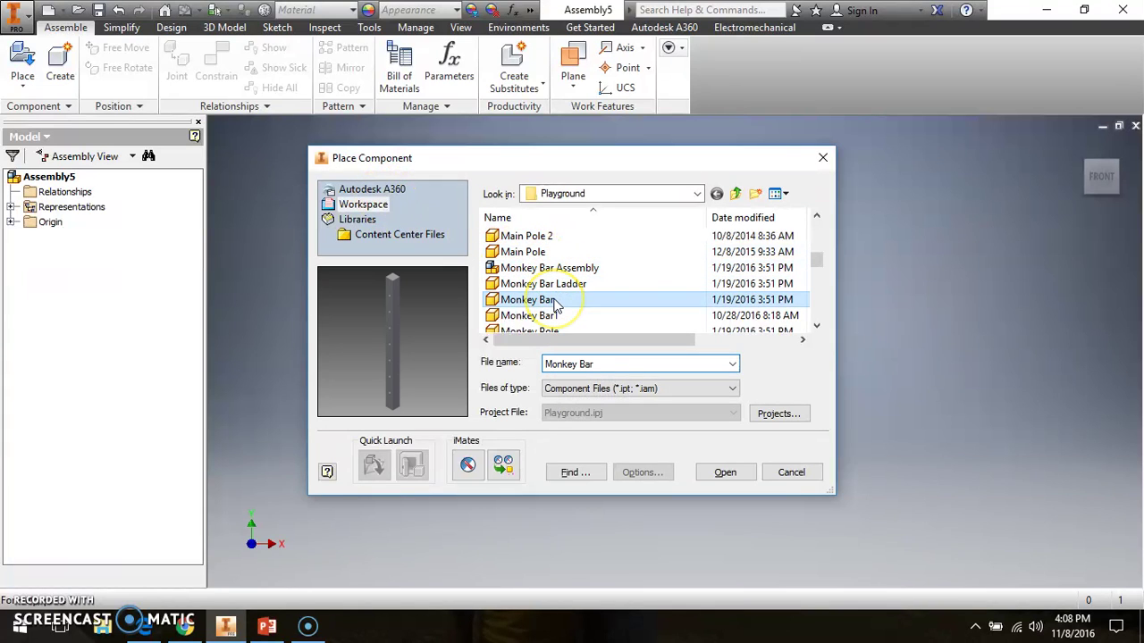
double_click(561, 302)
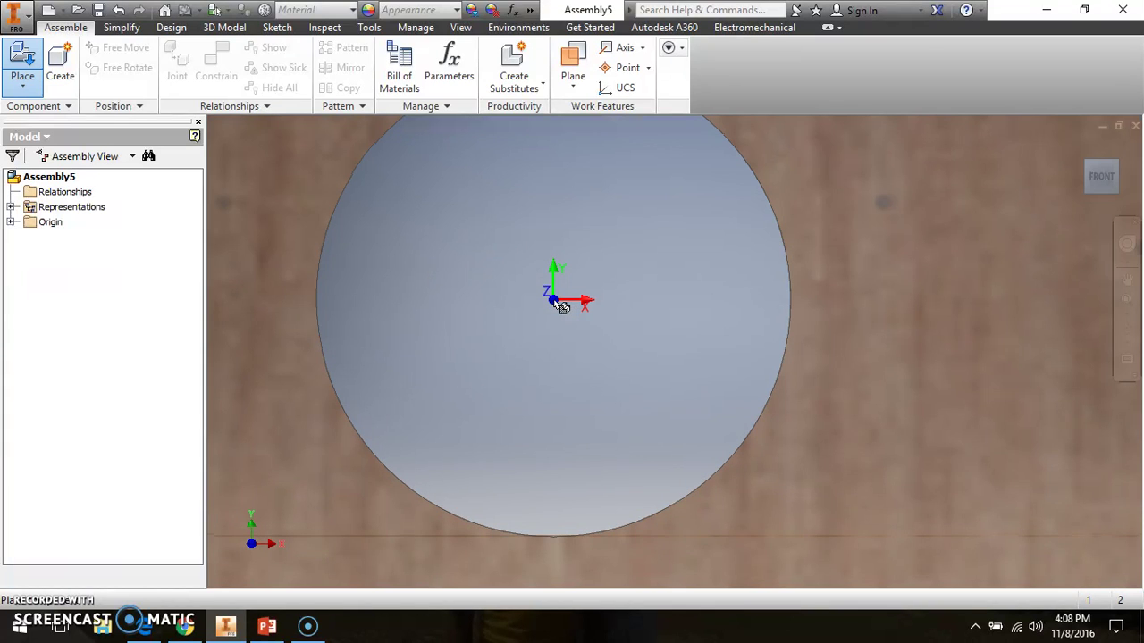
click(561, 304)
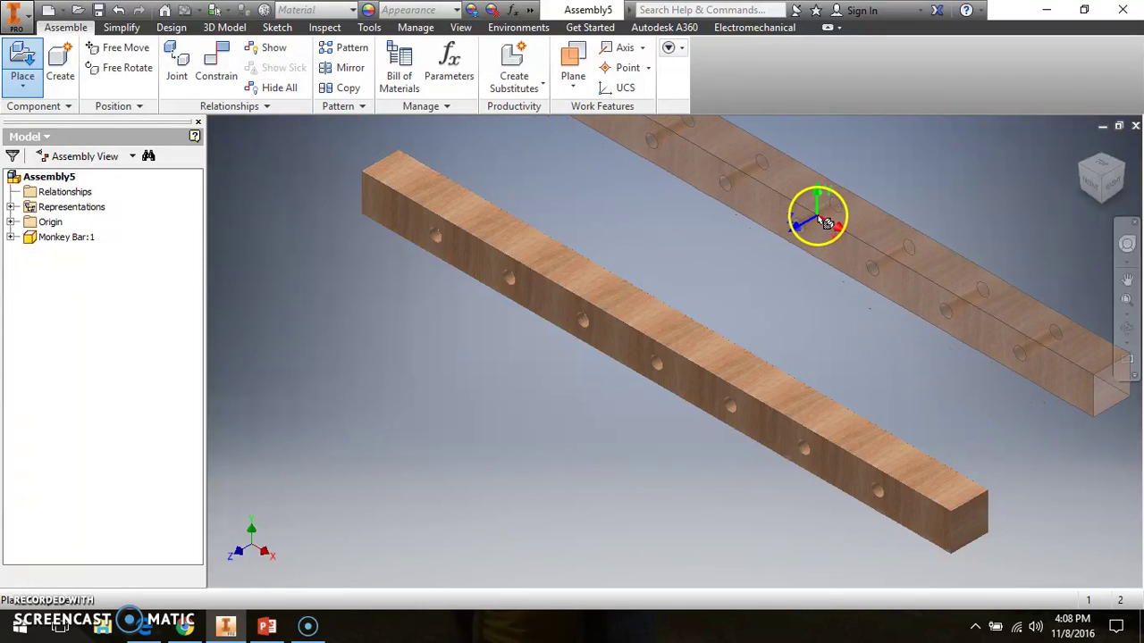
click(817, 224)
right_click(812, 225)
click(878, 213)
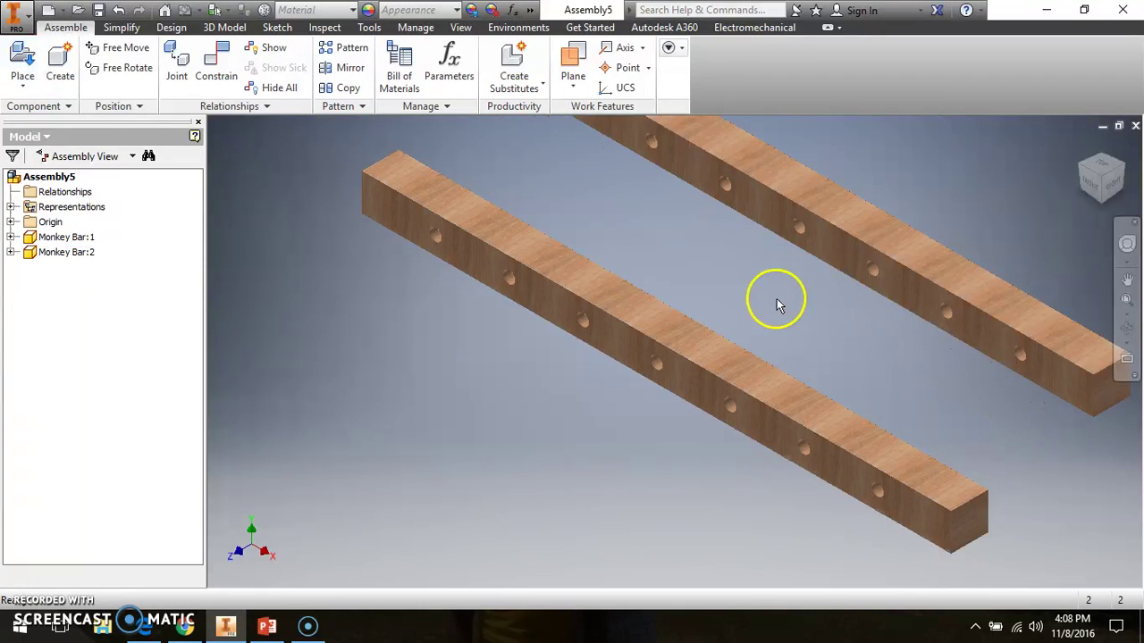
Step: Set the appearance of the first monkey bar to Default
click(647, 341)
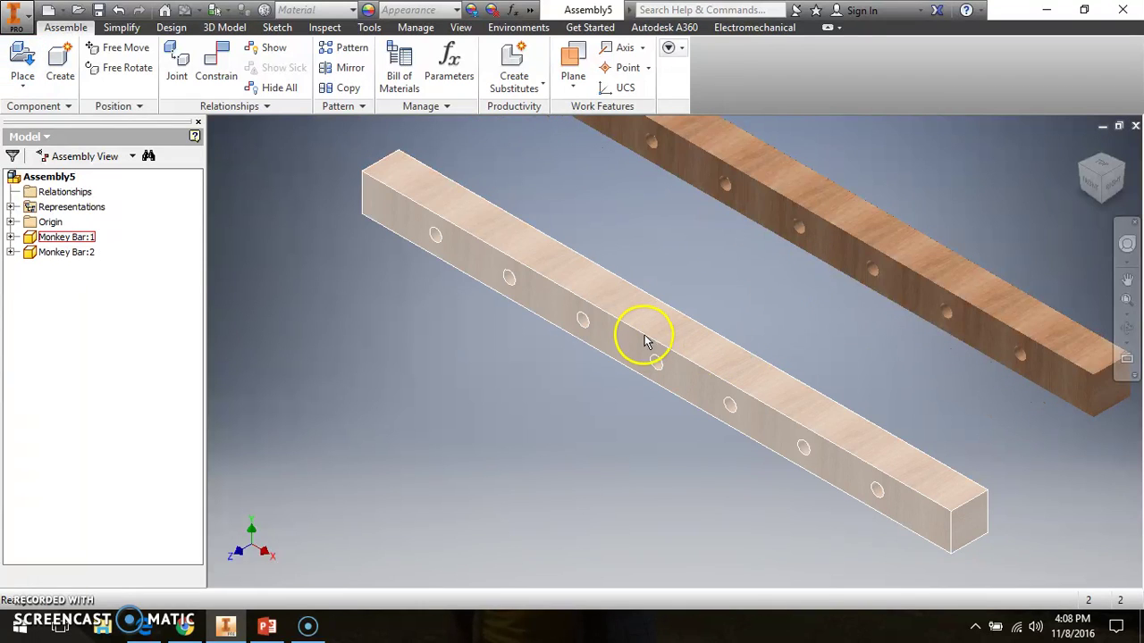
click(602, 314)
right_click(600, 312)
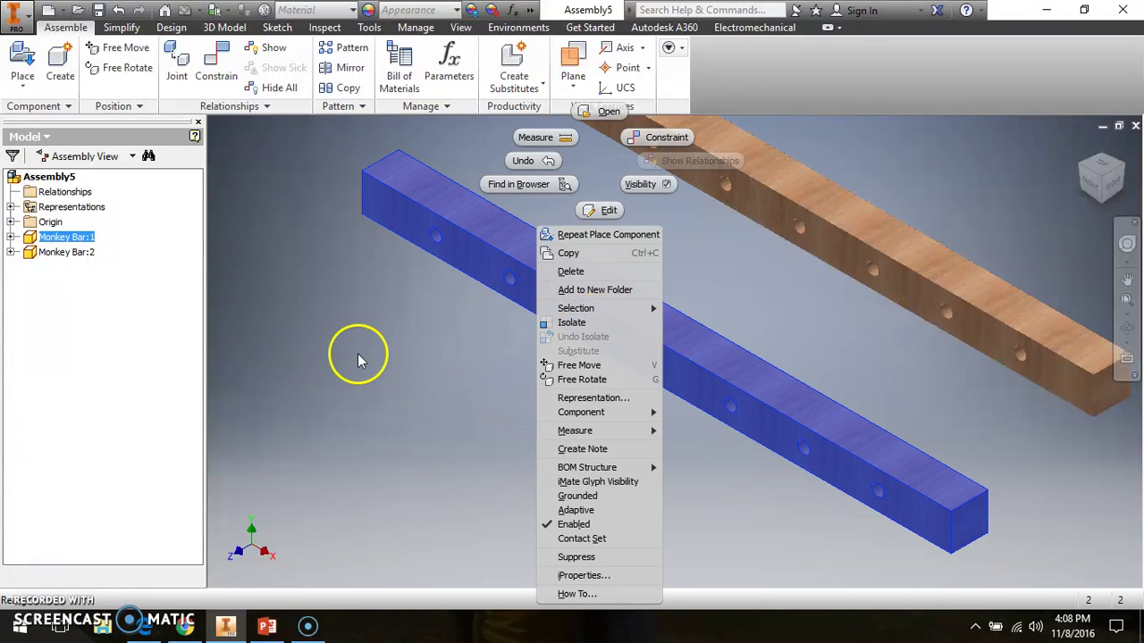
click(427, 18)
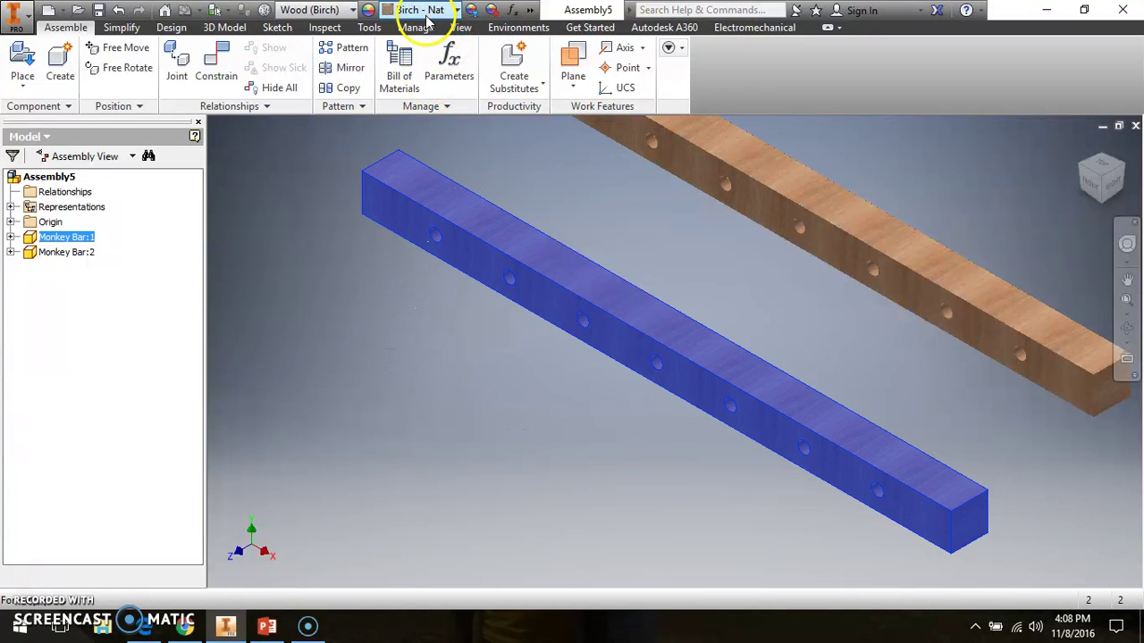
click(428, 13)
scroll(456, 293, down, 3)
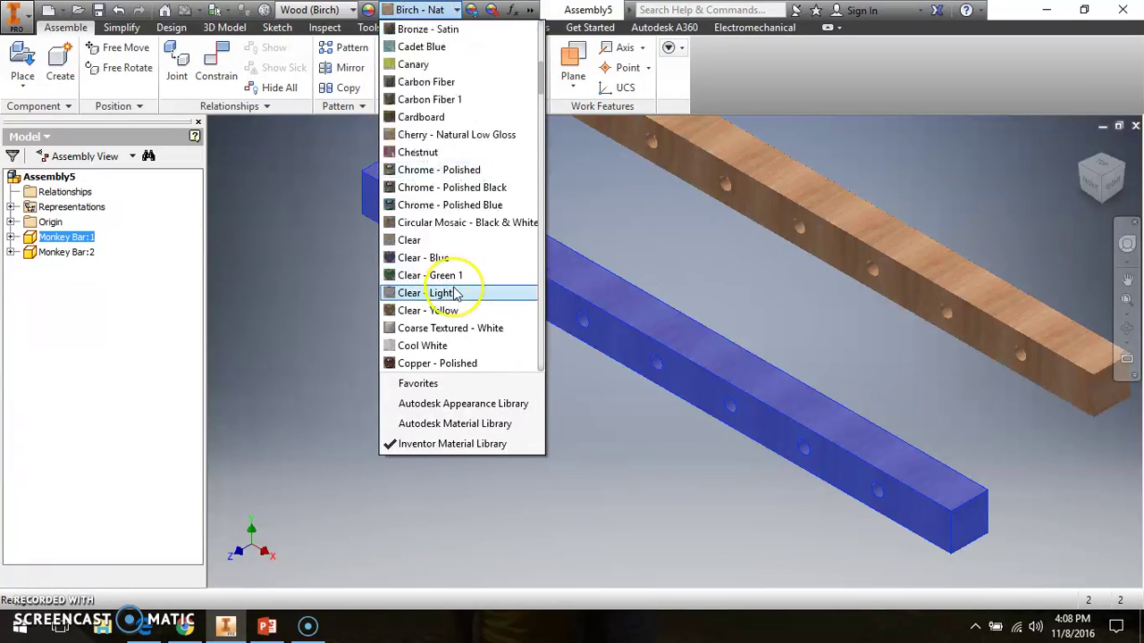
scroll(456, 294, down, 1)
scroll(456, 293, down, 1)
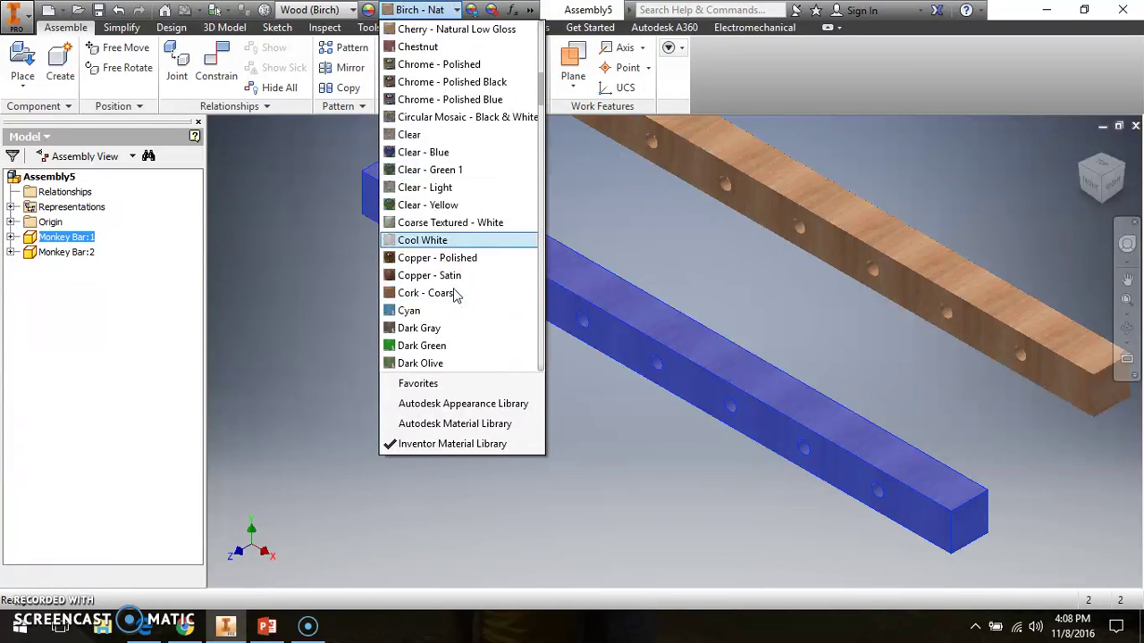
scroll(456, 294, down, 2)
click(449, 295)
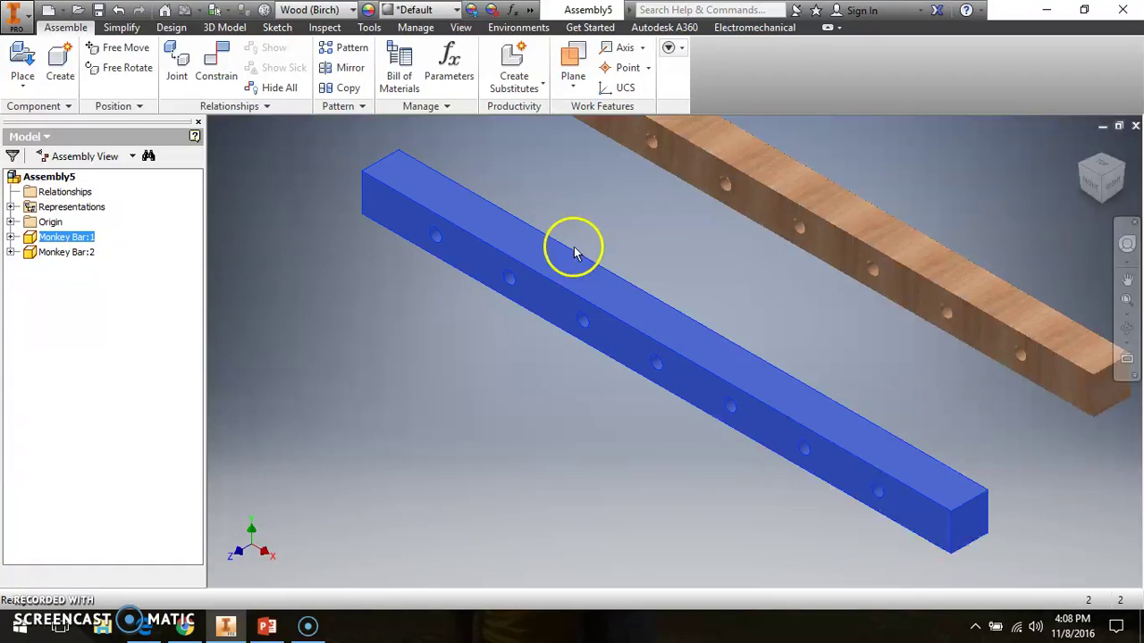
Step: Ground the first monkey bar and remove its grounding again
right_click(723, 179)
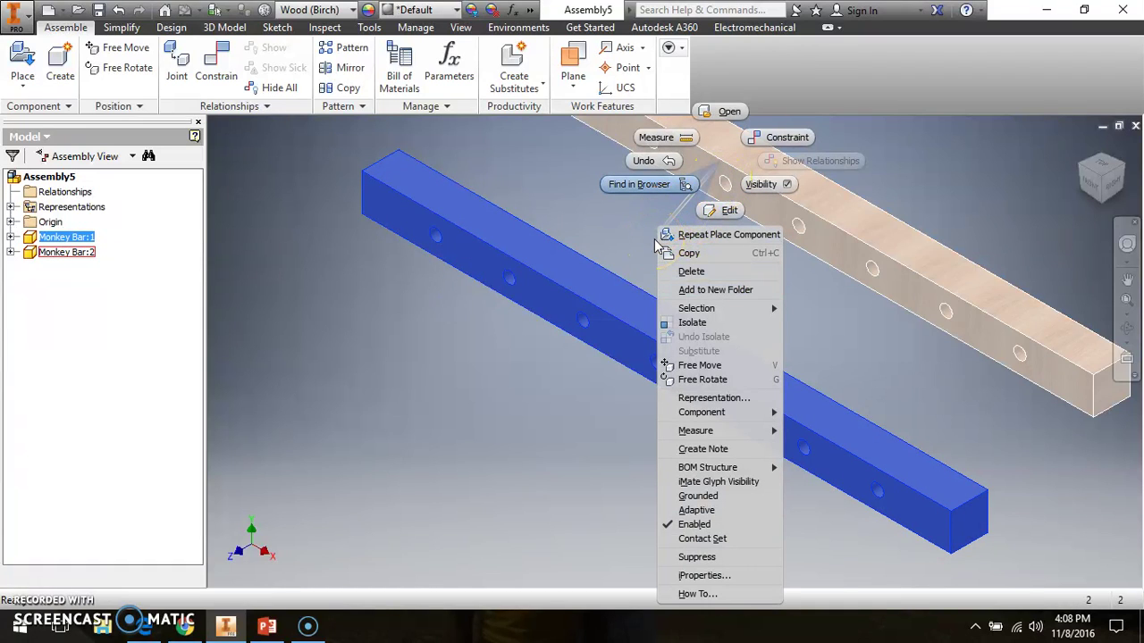
click(687, 497)
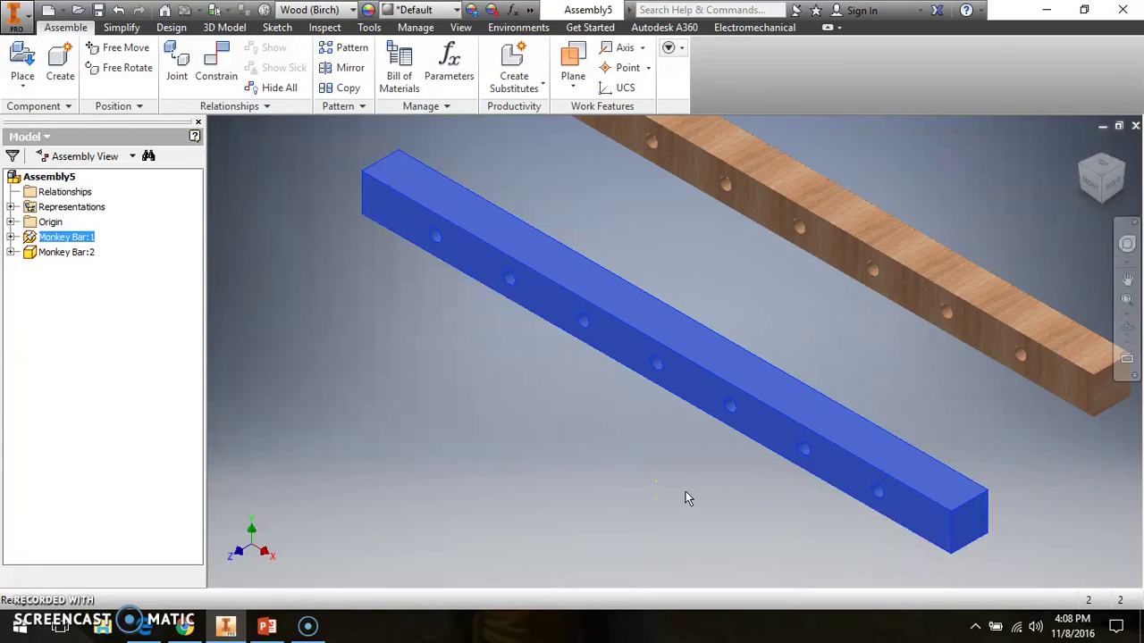
click(800, 226)
right_click(761, 221)
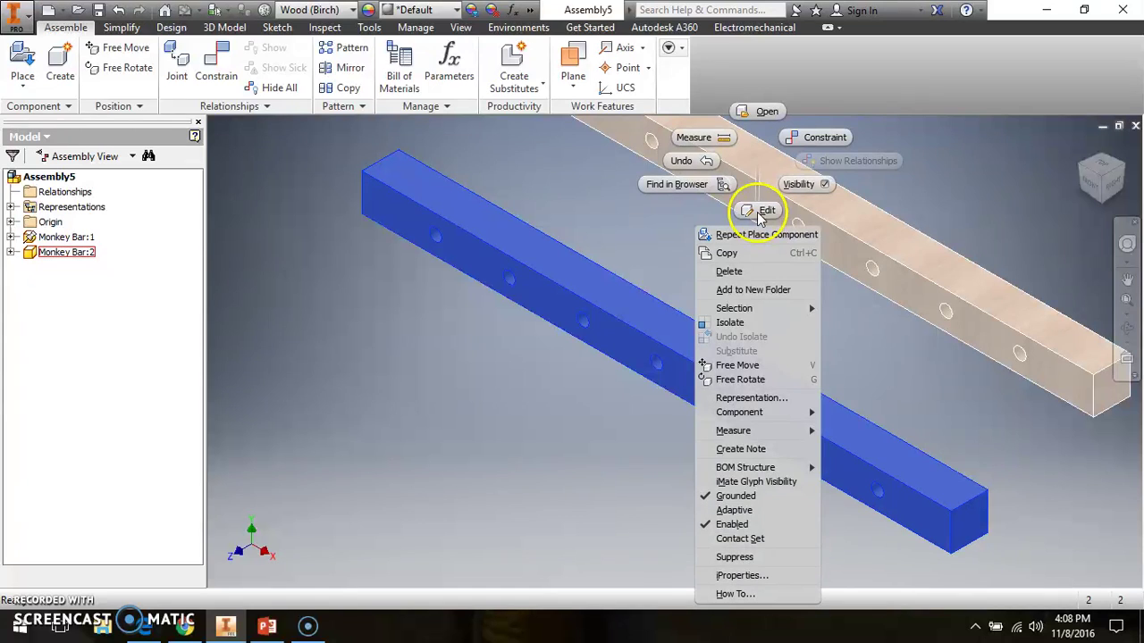
click(733, 498)
right_click(754, 221)
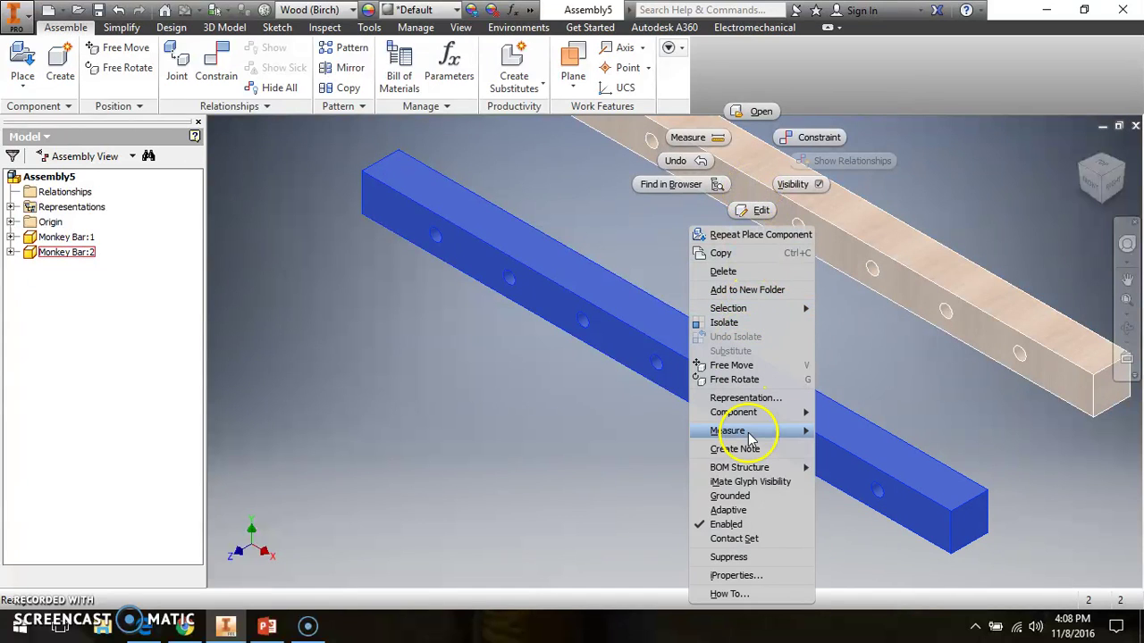
click(634, 159)
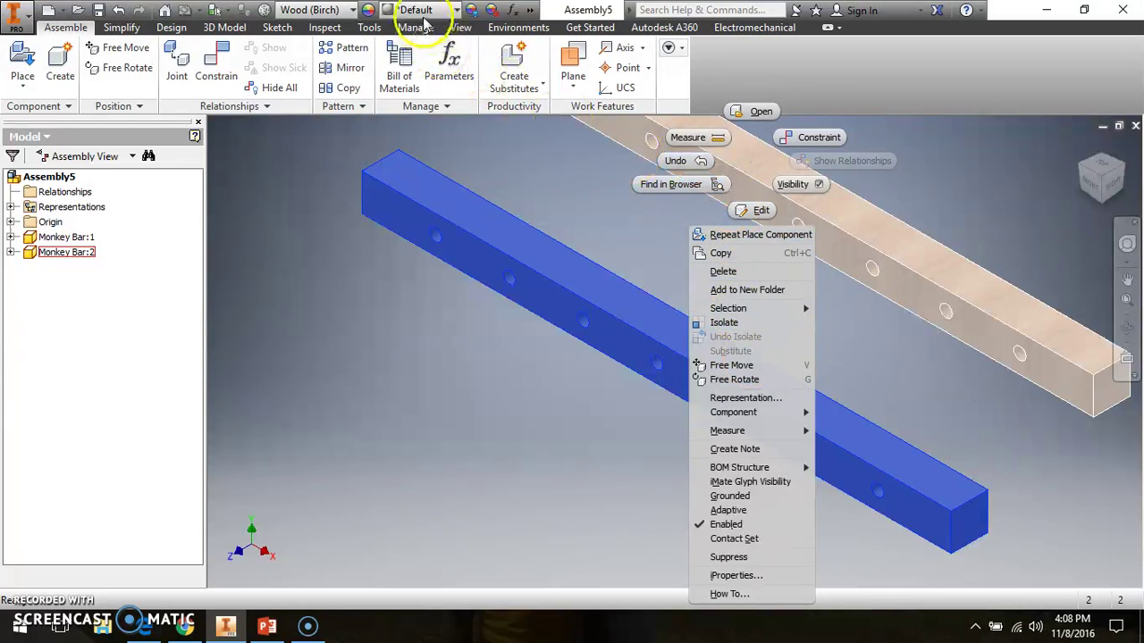
Step: Browse the appearances in the Inventor Material Library and reapply Default to the first monkey bar
click(420, 9)
scroll(467, 204, down, 5)
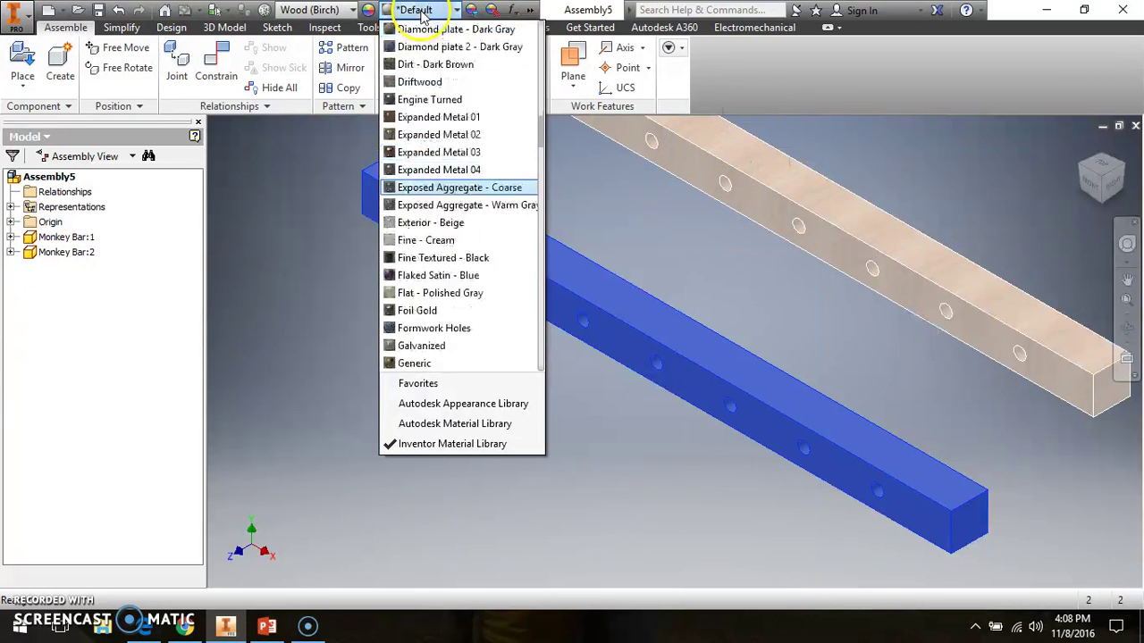
scroll(416, 268, down, 2)
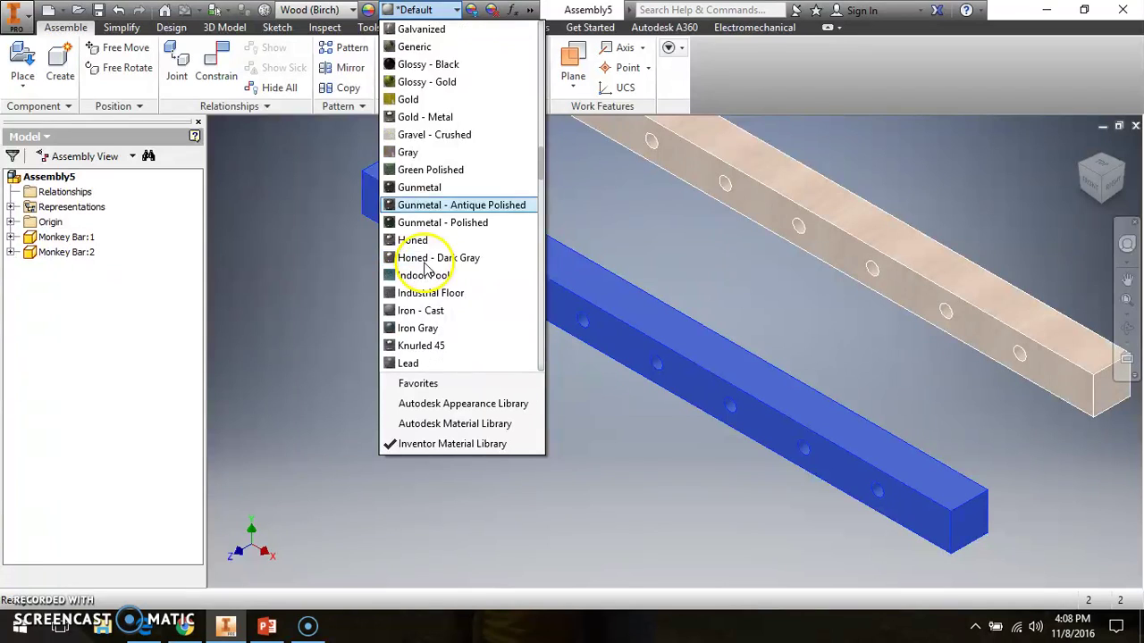
scroll(420, 286, down, 2)
scroll(438, 259, up, 6)
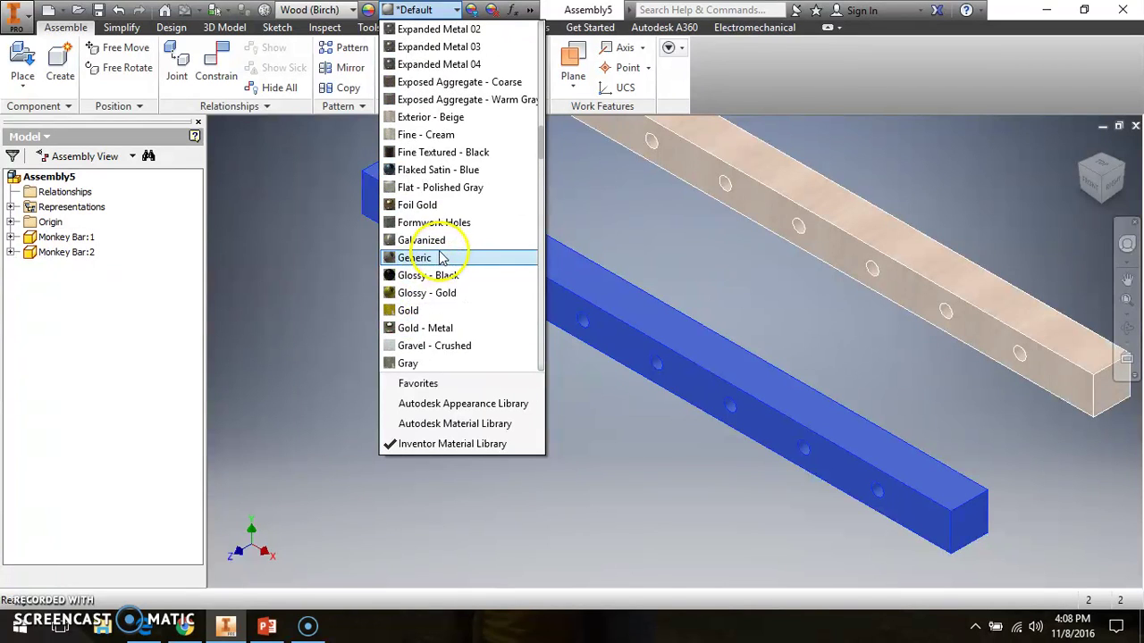
scroll(441, 255, down, 1)
scroll(443, 258, down, 2)
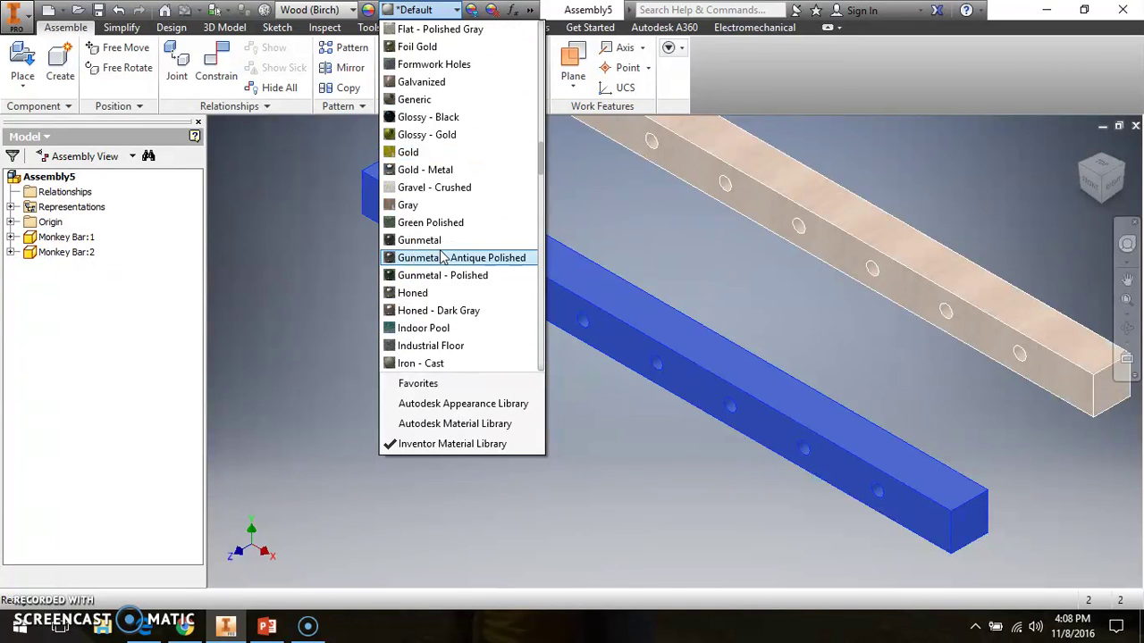
scroll(442, 258, down, 2)
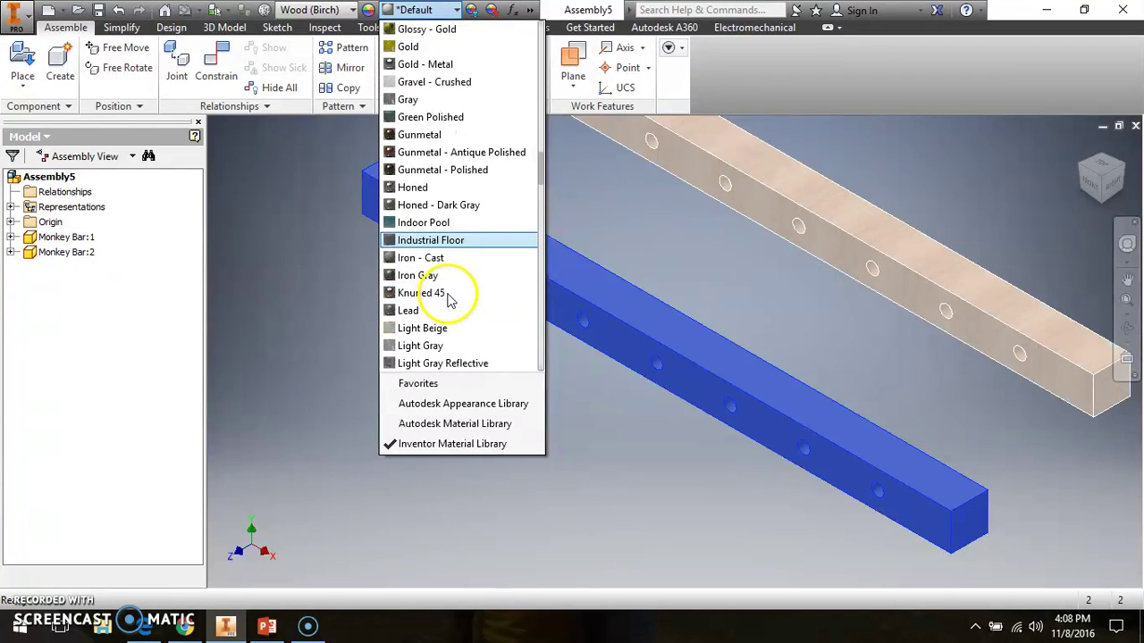
scroll(442, 266, up, 3)
scroll(442, 264, up, 7)
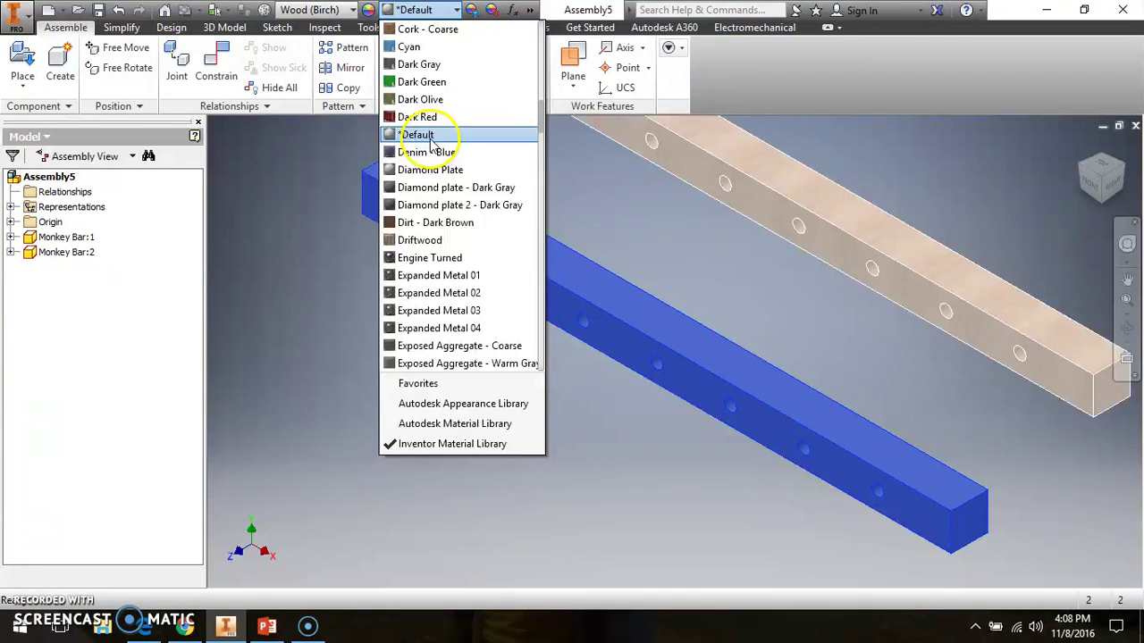
click(420, 134)
click(365, 352)
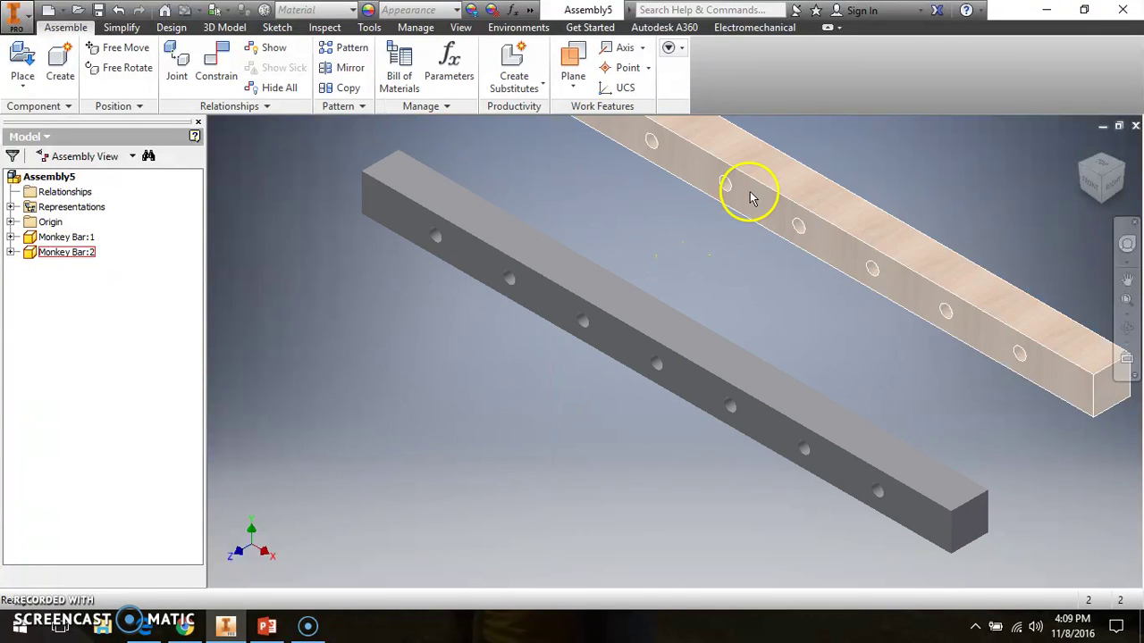
Step: Move the second monkey bar slightly closer to the first and set its appearance to Default
drag(743, 191, 774, 229)
click(352, 408)
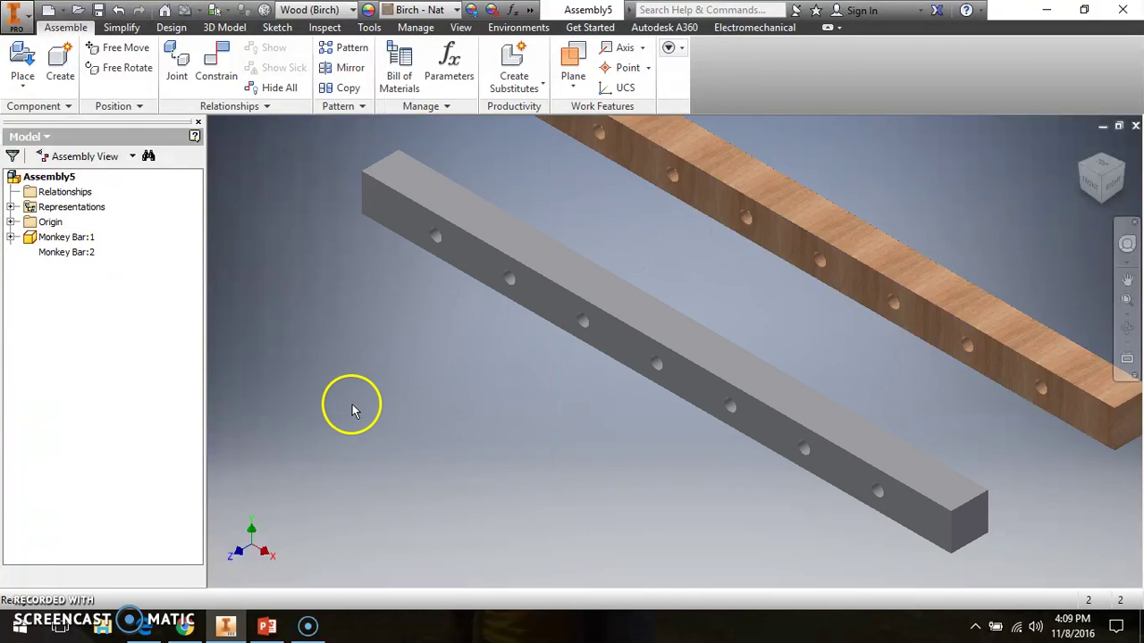
click(694, 169)
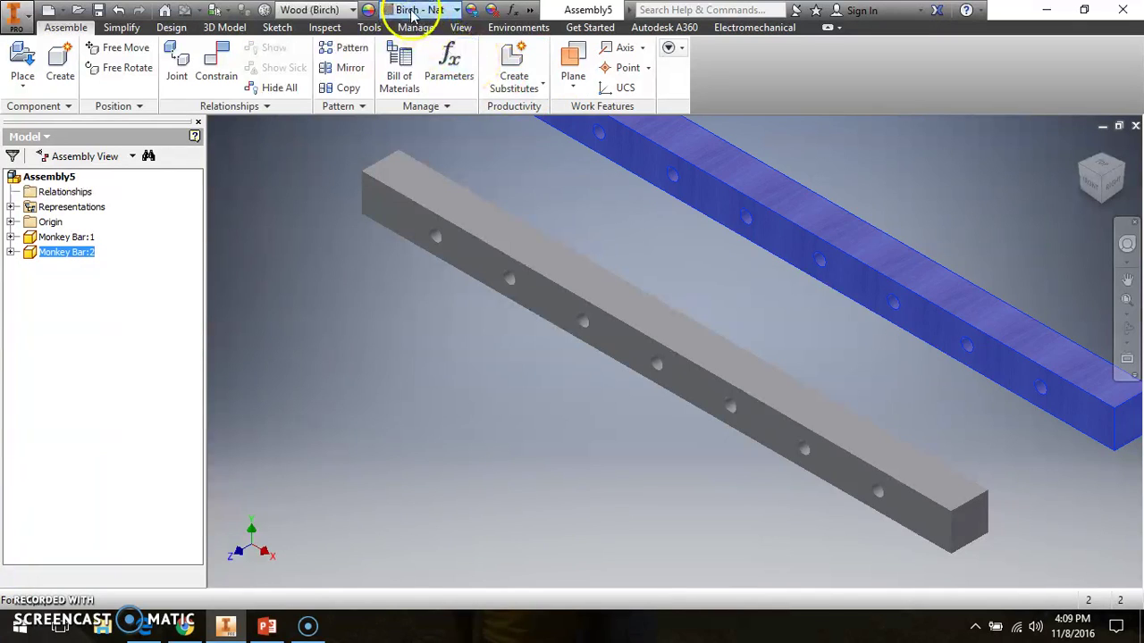
click(420, 10)
scroll(465, 152, down, 3)
scroll(433, 268, down, 2)
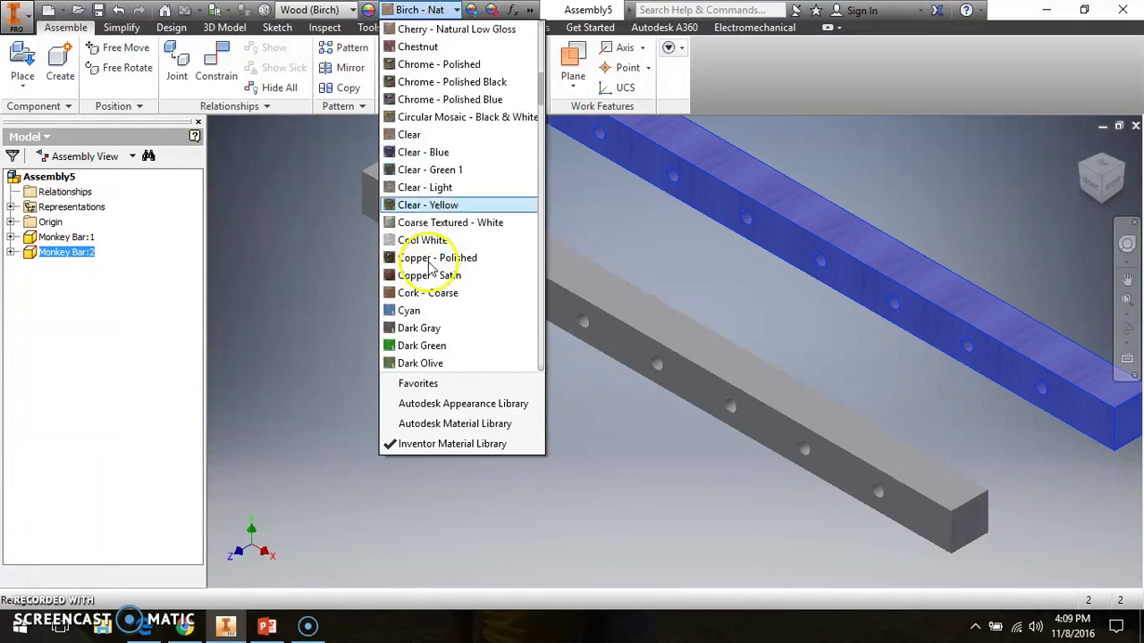
scroll(415, 290, down, 2)
click(414, 295)
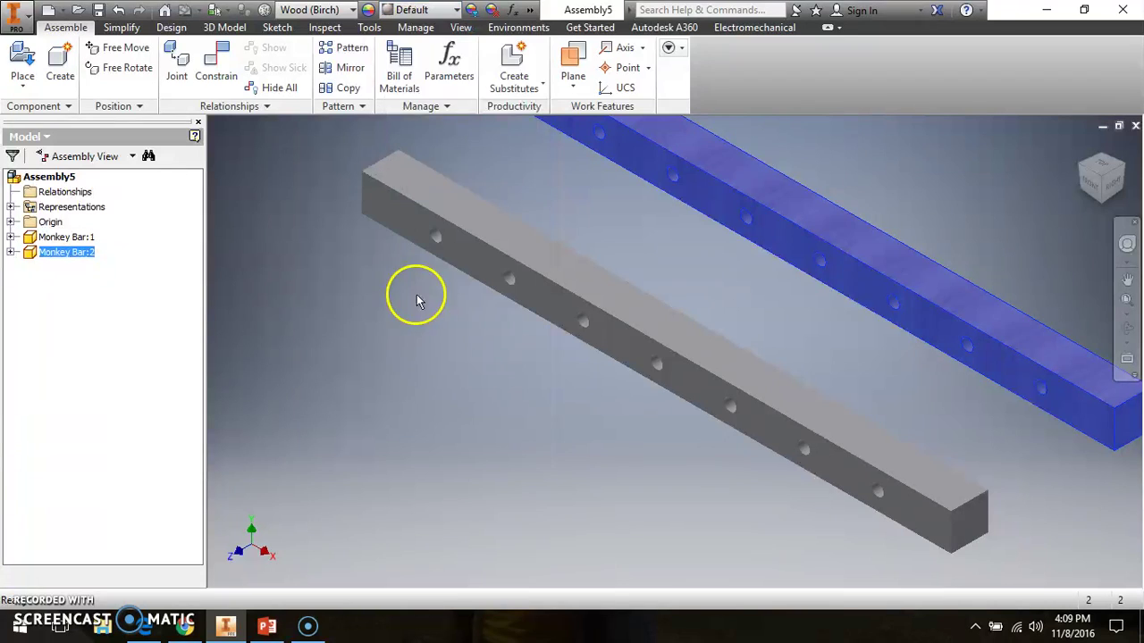
click(408, 349)
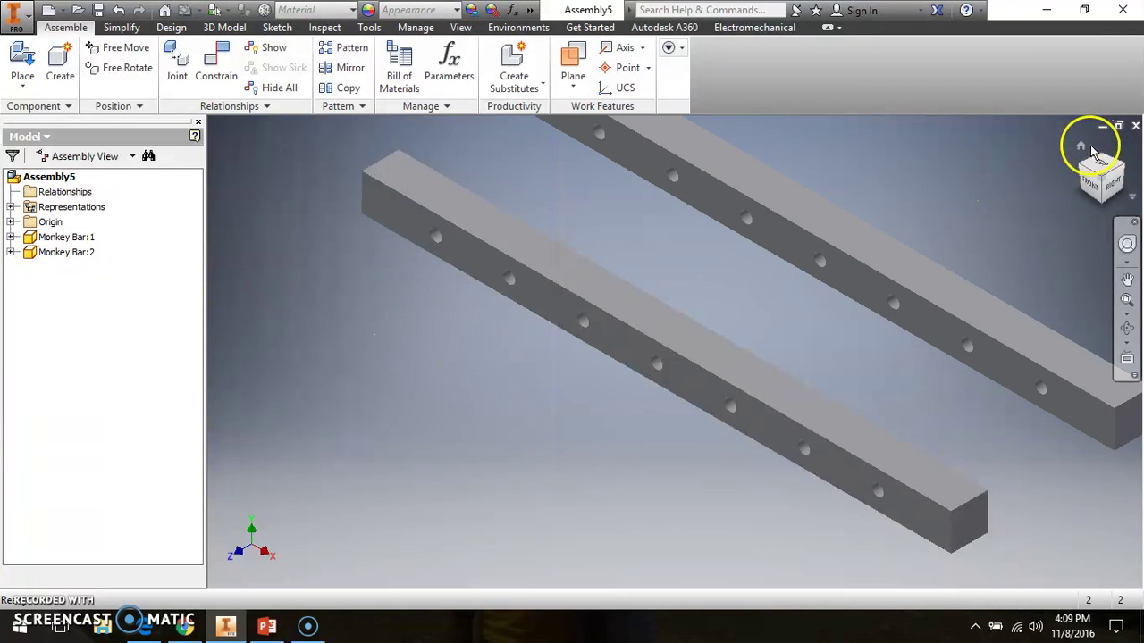
Step: Ground the first monkey bar after shifting it slightly toward the second one, and nudge the second monkey bar
click(1081, 148)
click(544, 378)
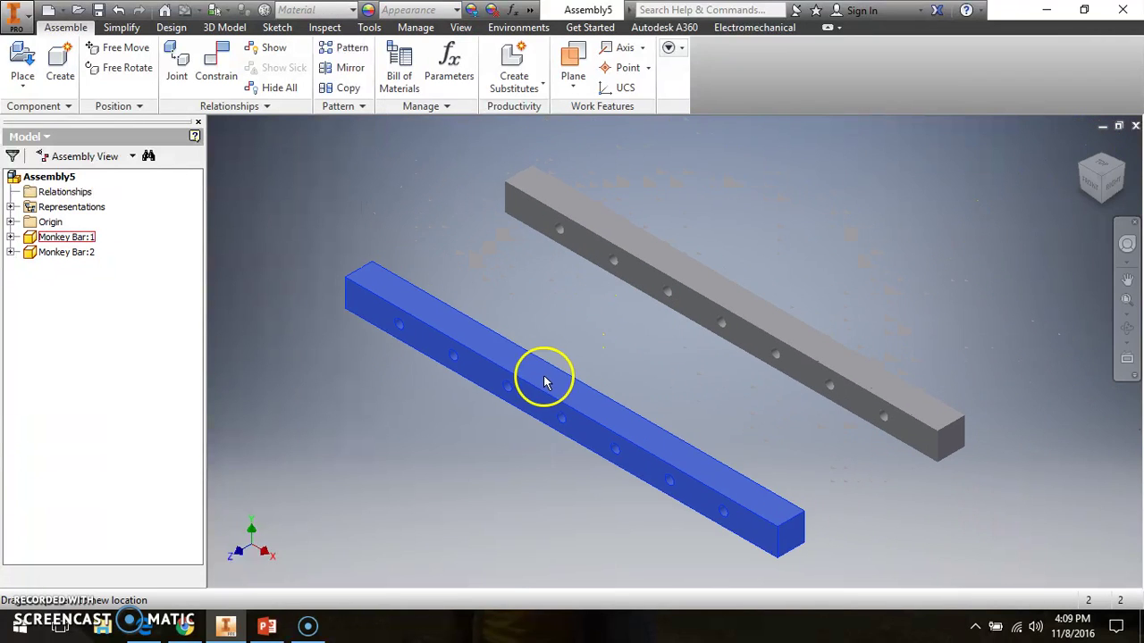
drag(560, 378, 563, 375)
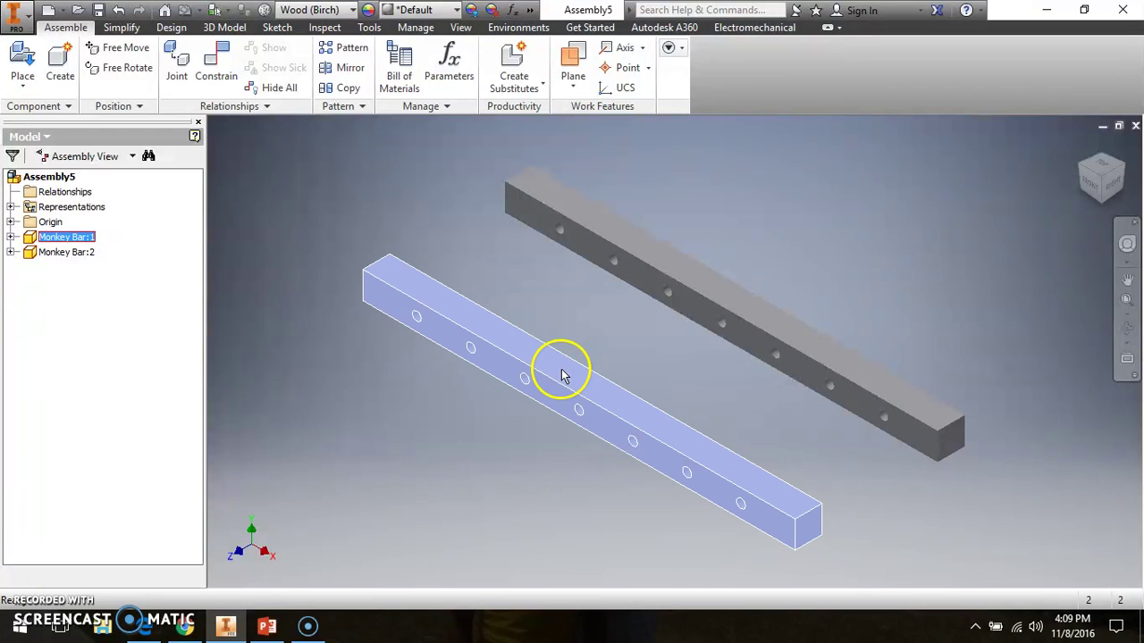
right_click(81, 243)
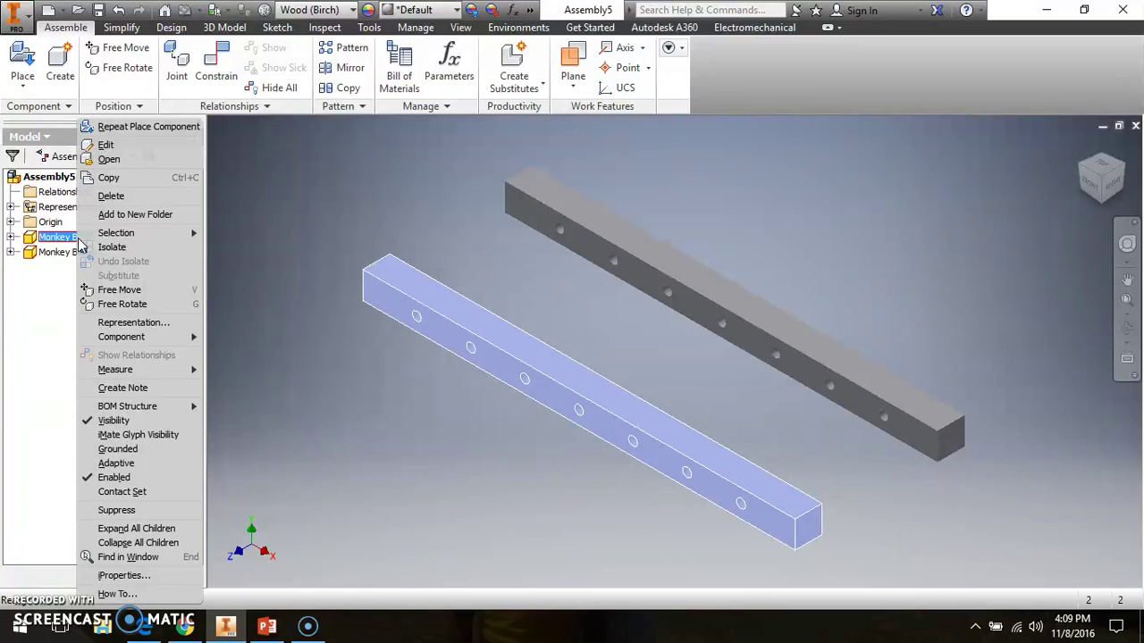
click(128, 449)
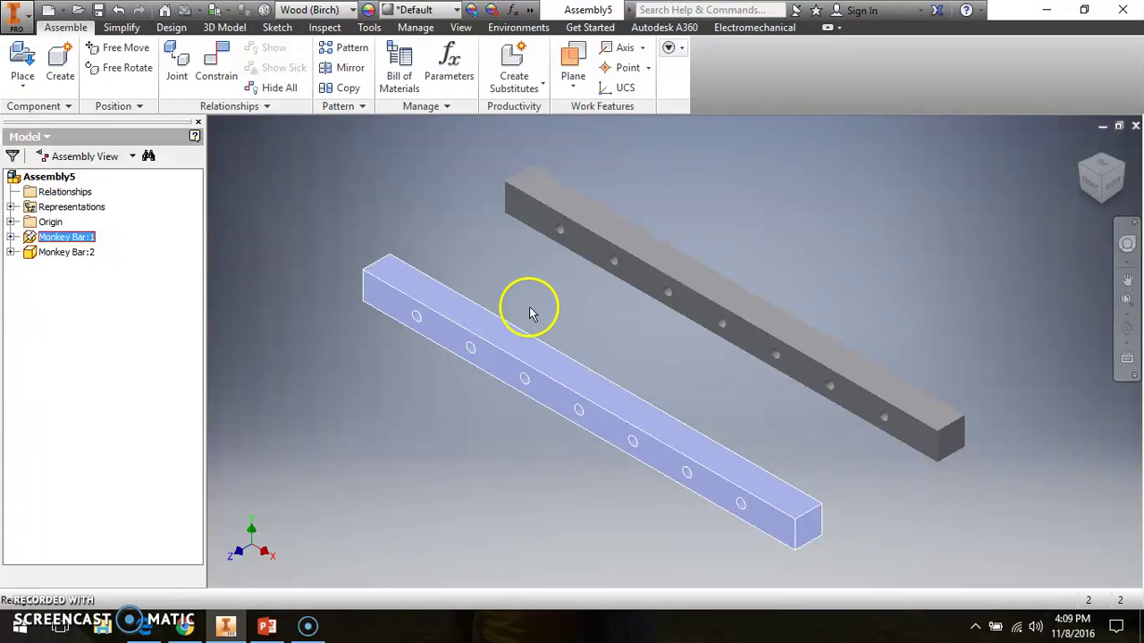
mouse_move(664, 288)
mouse_down()
mouse_move(638, 286)
mouse_move(661, 288)
mouse_up()
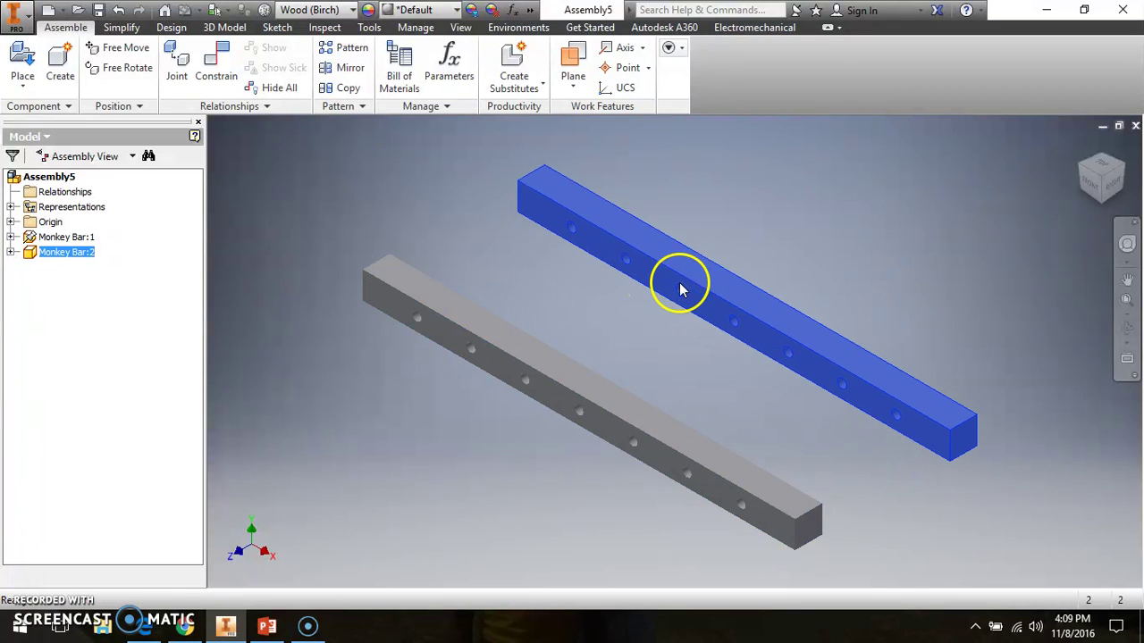
Step: Place two copies of the Upright Monkey Bar part from the Playground folder into the assembly, following the instruction sheet
key(alt+Tab)
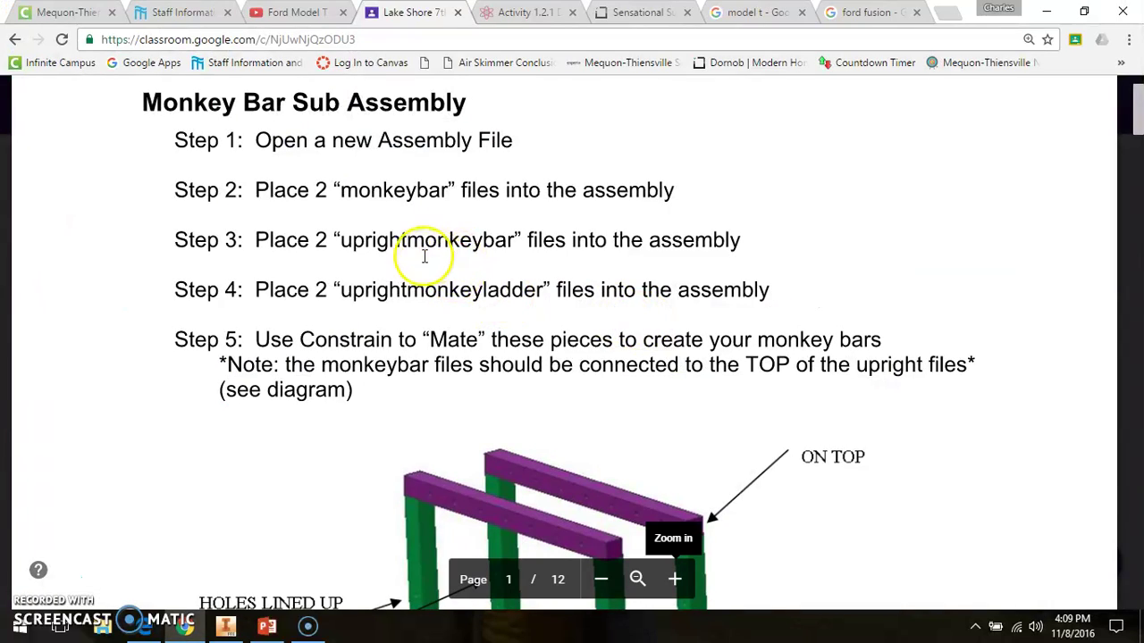
key(alt+Tab)
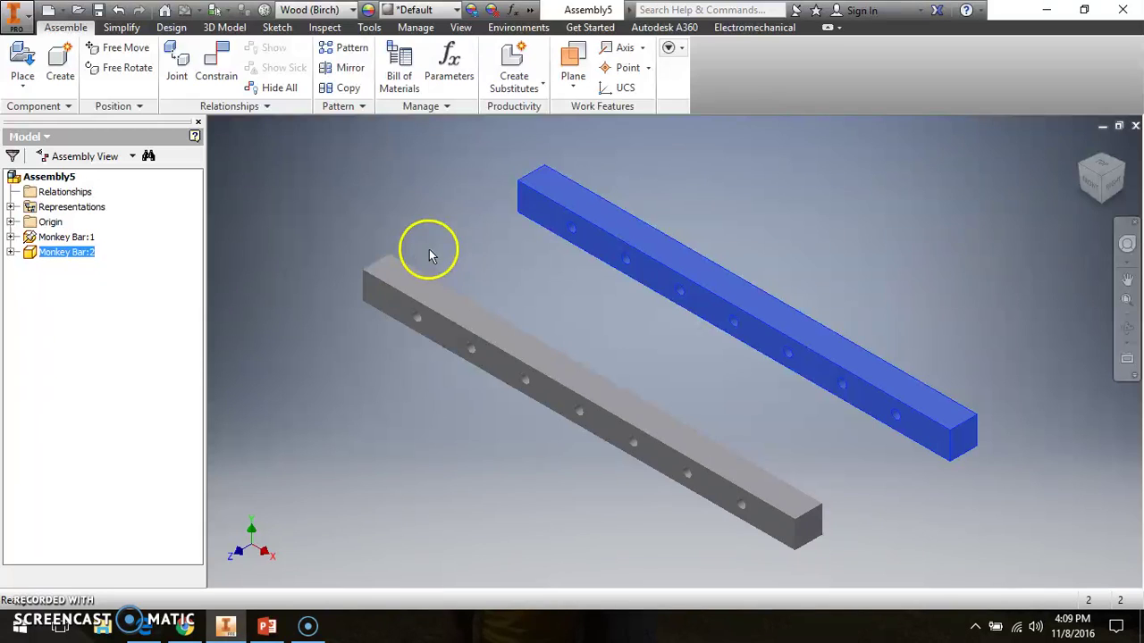
click(23, 54)
scroll(523, 273, down, 2)
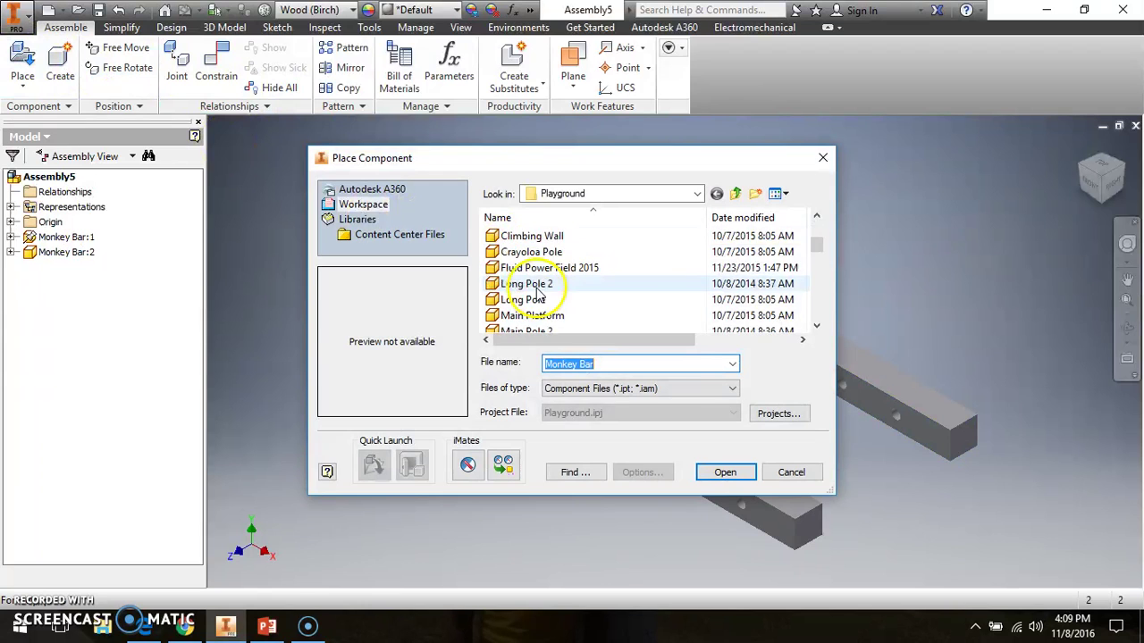
scroll(540, 298, down, 3)
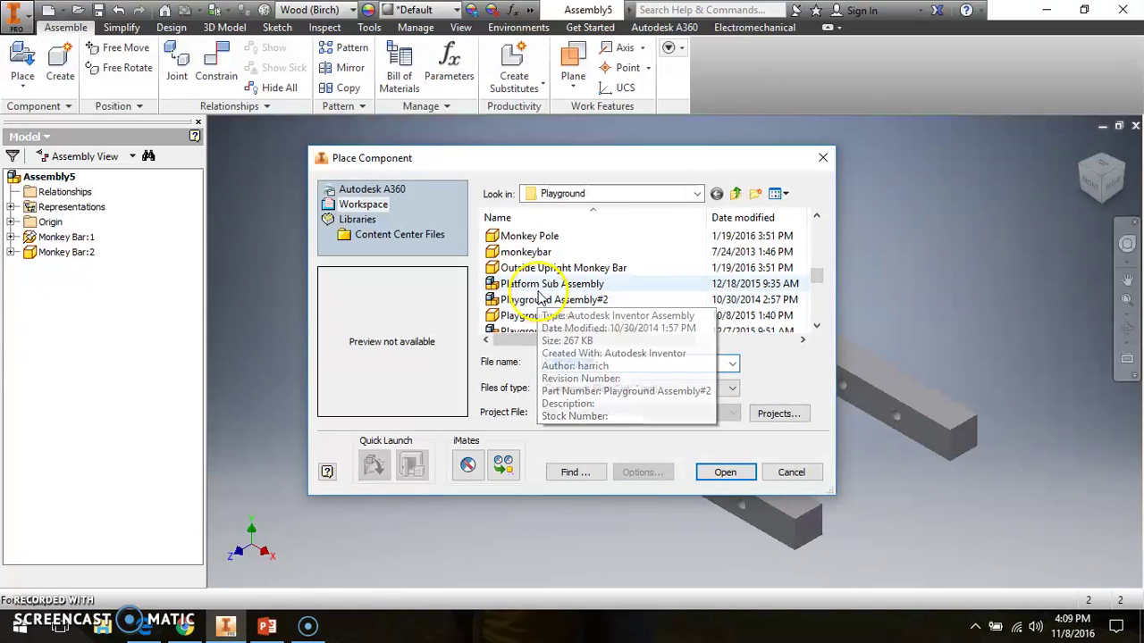
scroll(546, 286, down, 4)
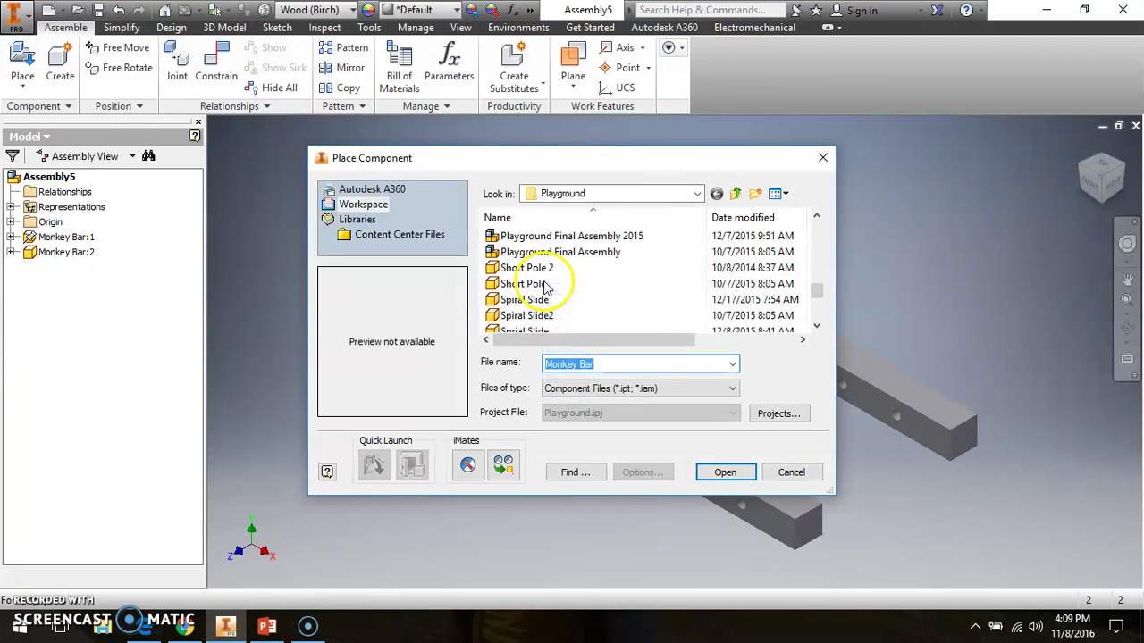
scroll(546, 288, down, 1)
click(546, 284)
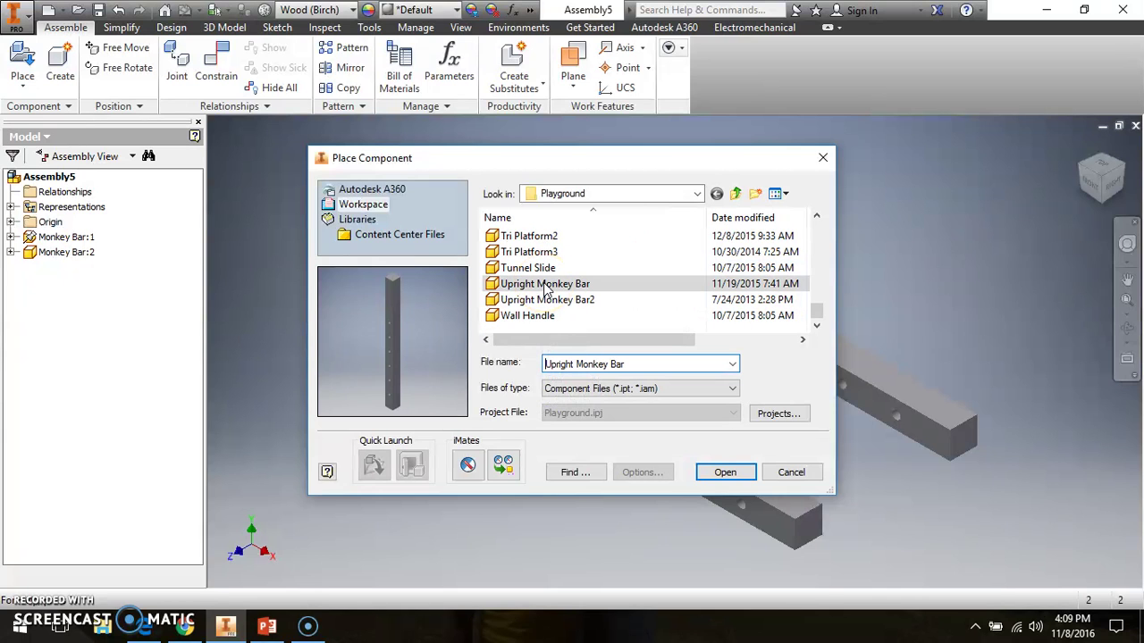
double_click(551, 284)
click(274, 414)
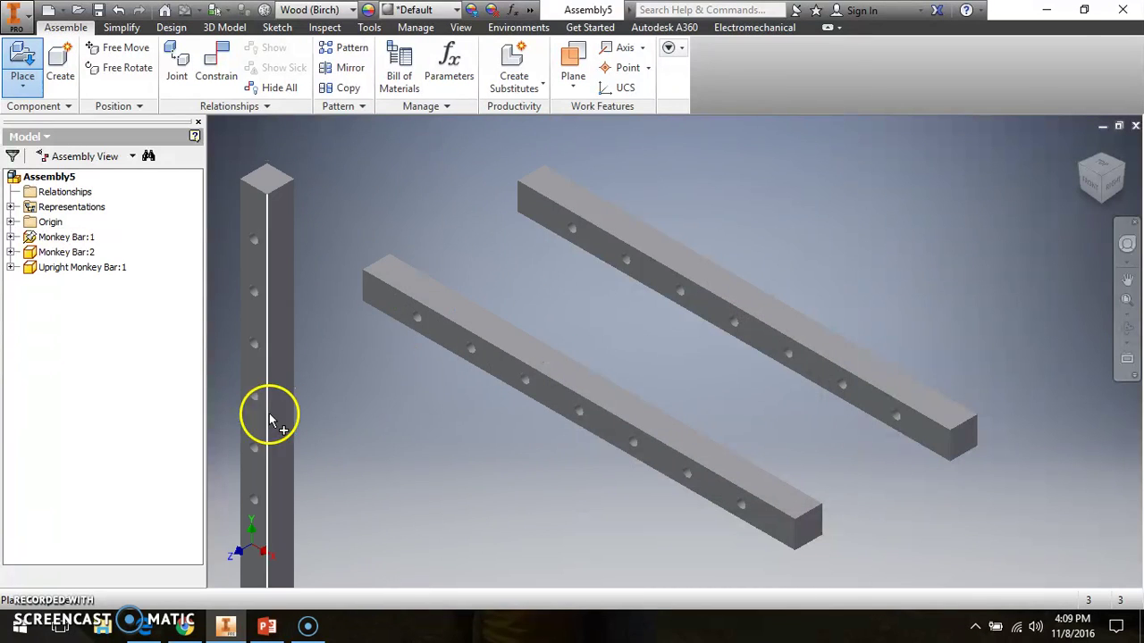
click(536, 270)
right_click(547, 259)
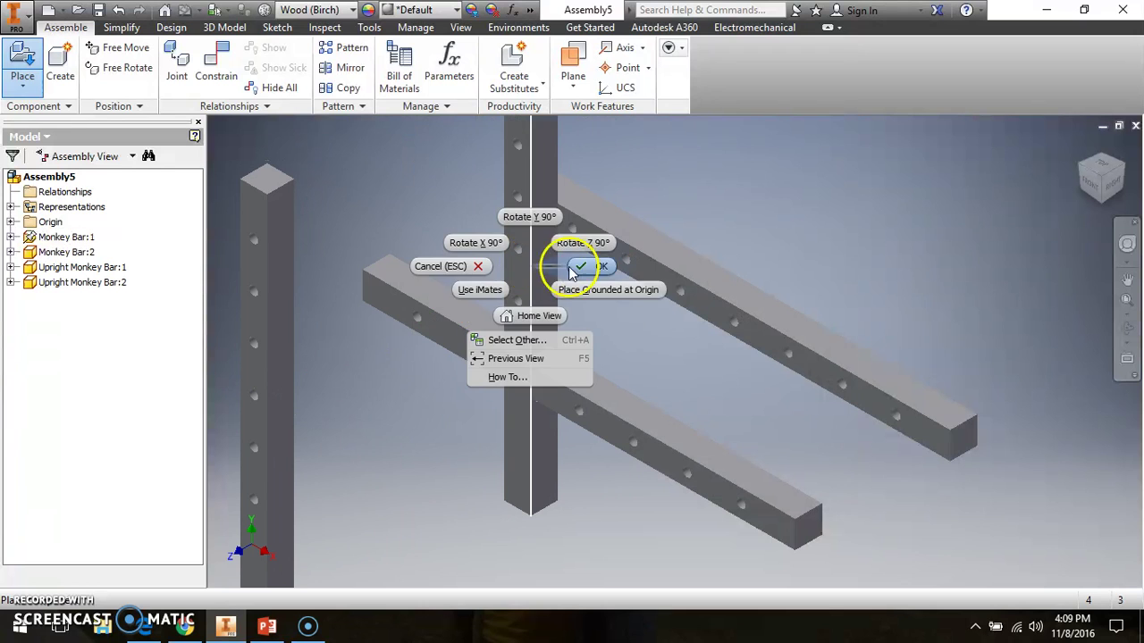
click(557, 282)
Step: Move the second upright behind the far end of the second monkey bar and the first upright beside the first monkey bar's near end
drag(531, 271, 850, 204)
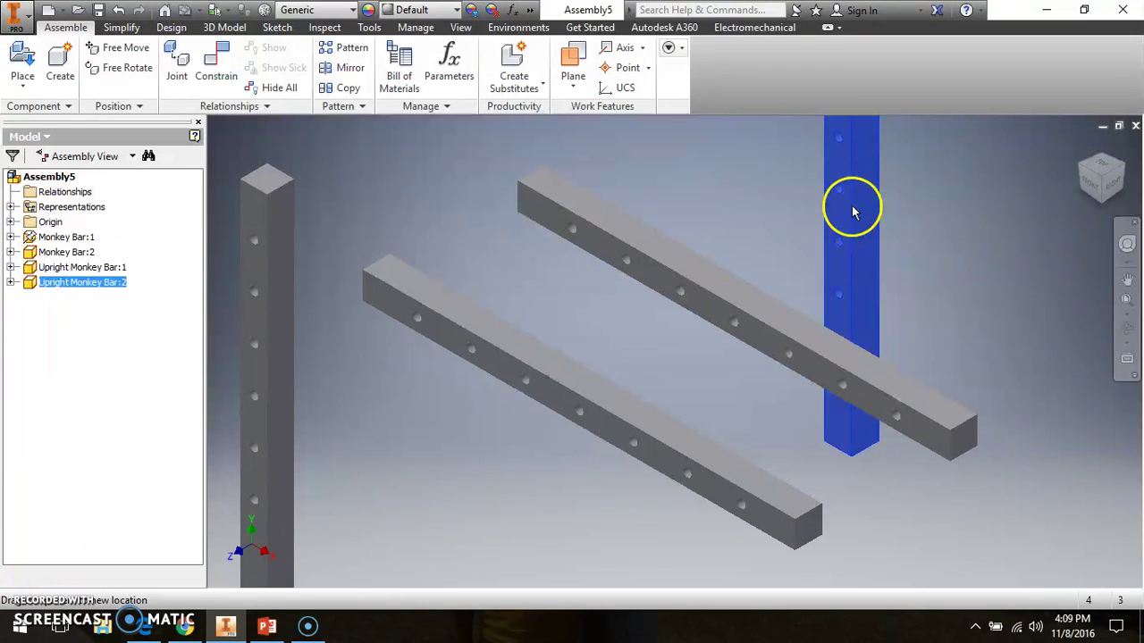
scroll(259, 327, down, 3)
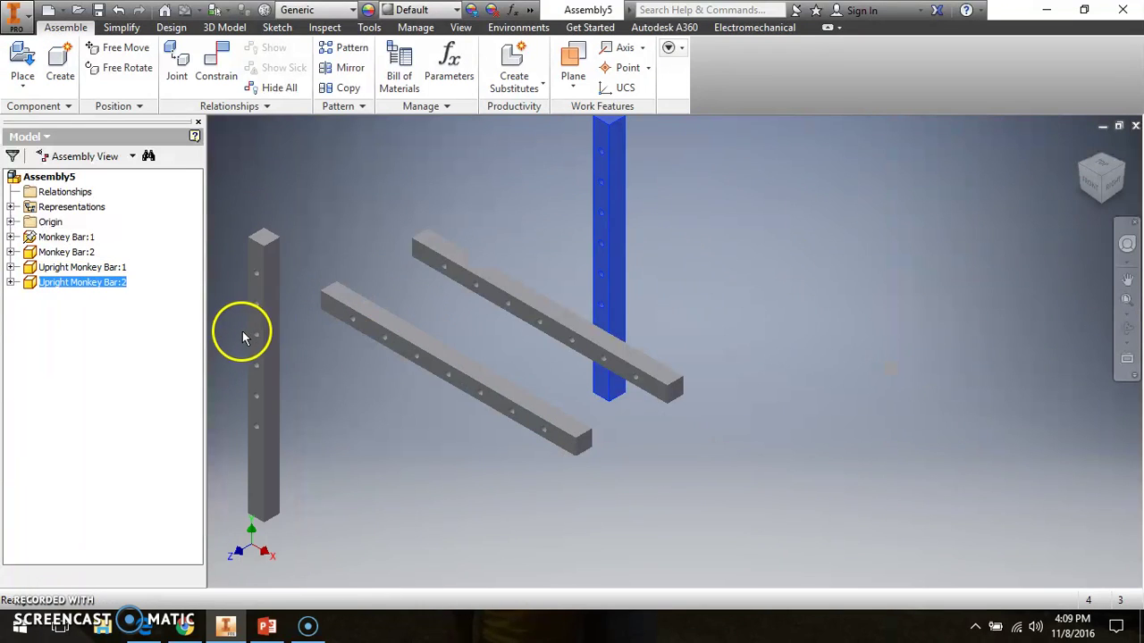
drag(258, 331, 275, 335)
drag(608, 230, 623, 192)
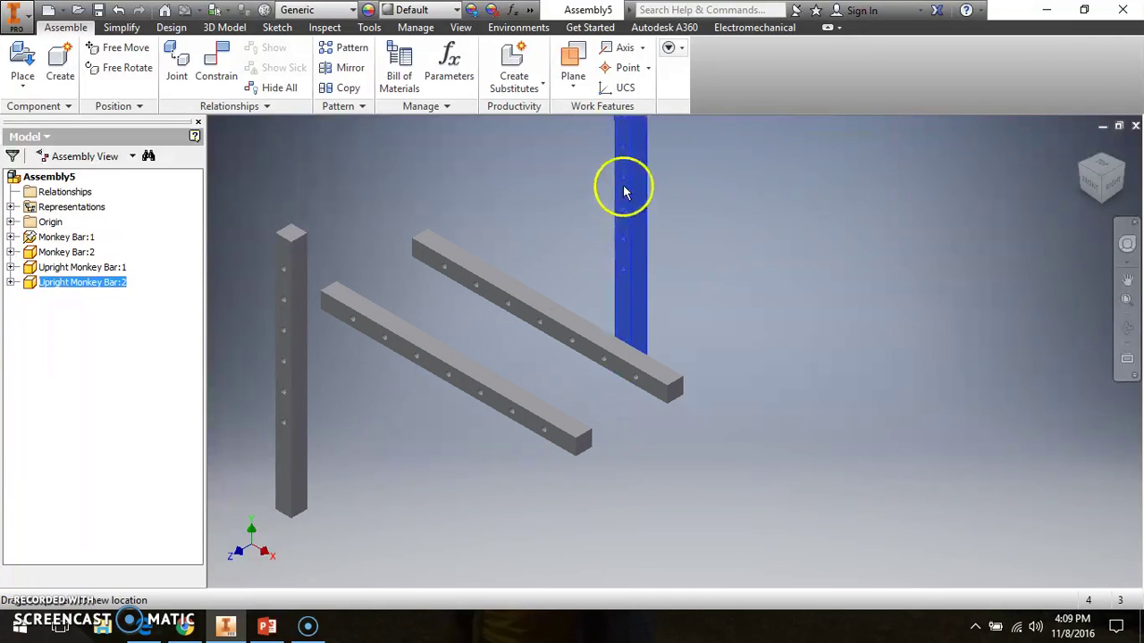
click(292, 381)
Step: Switch to the assembly instructions in Chrome and examine the enlarged diagram for the uprights' orientation and hole alignment, returning to Inventor
key(alt+Tab)
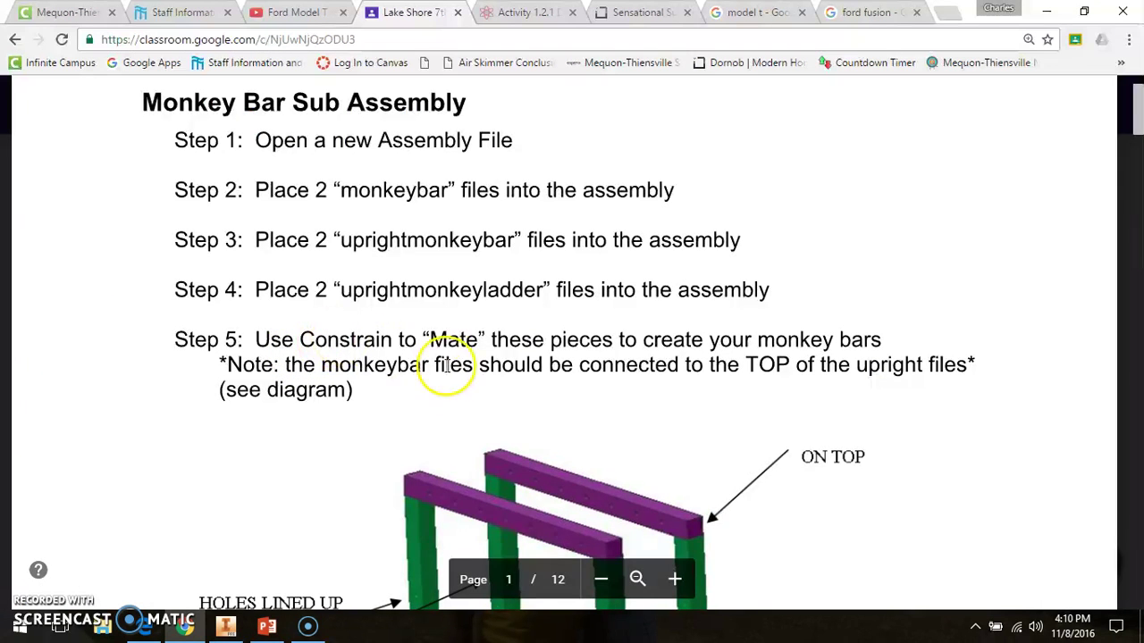
scroll(447, 367, down, 3)
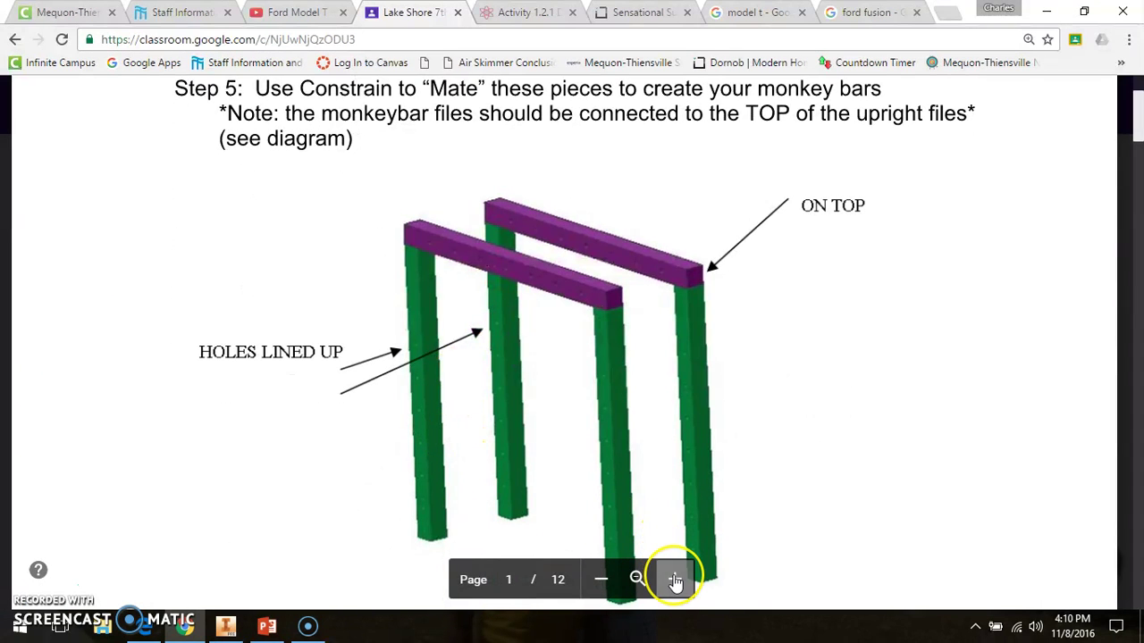
click(675, 579)
click(674, 579)
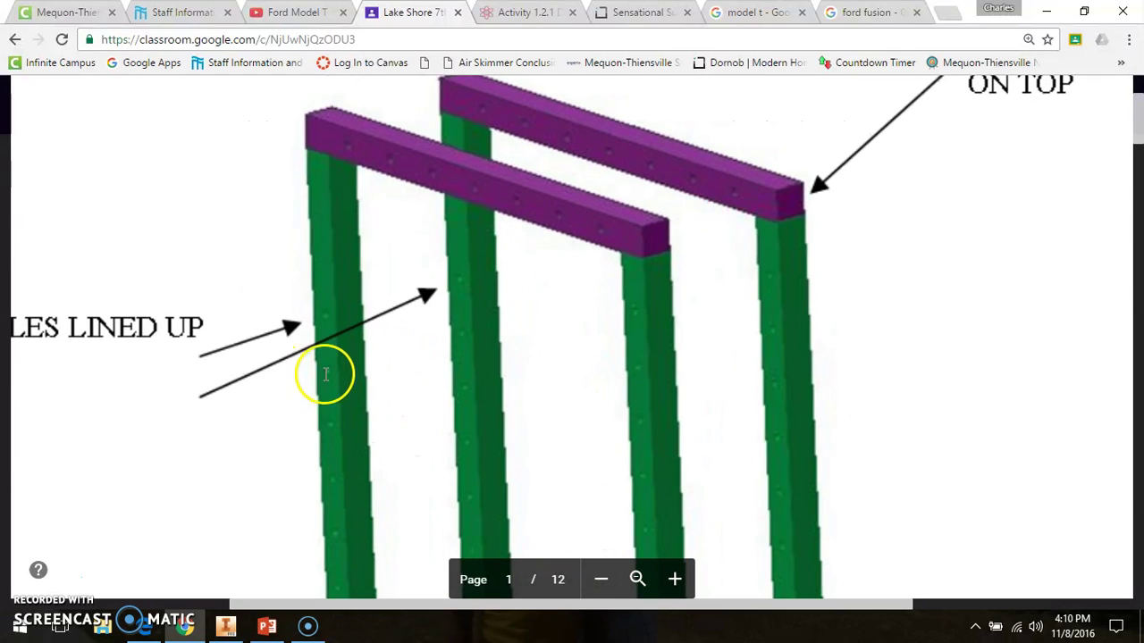
scroll(326, 374, down, 2)
scroll(332, 367, up, 1)
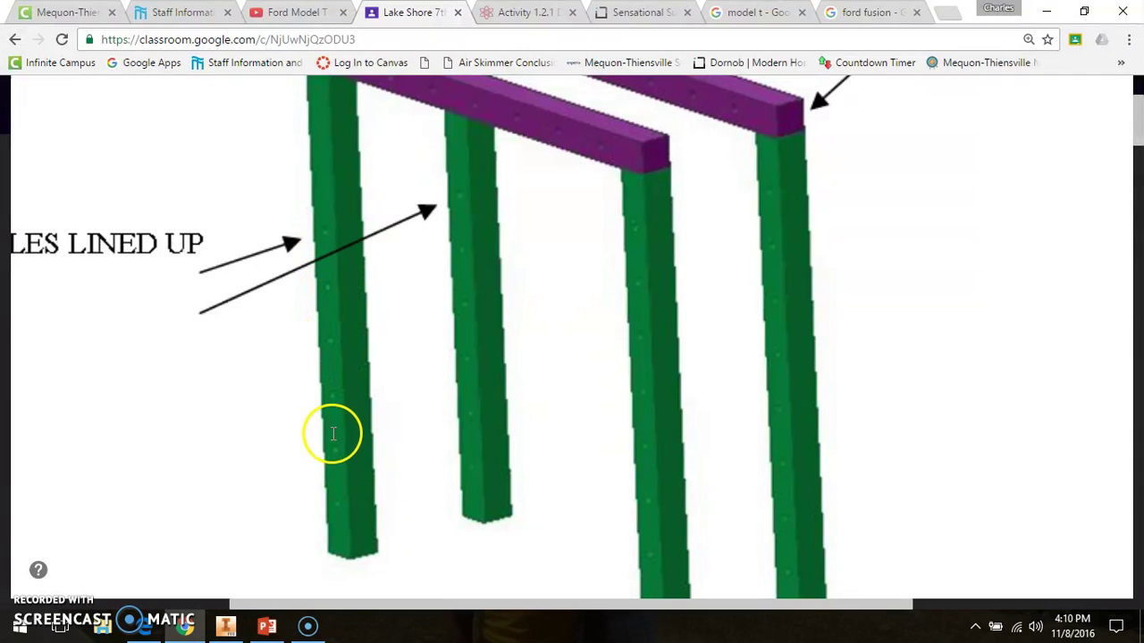
key(alt+Tab)
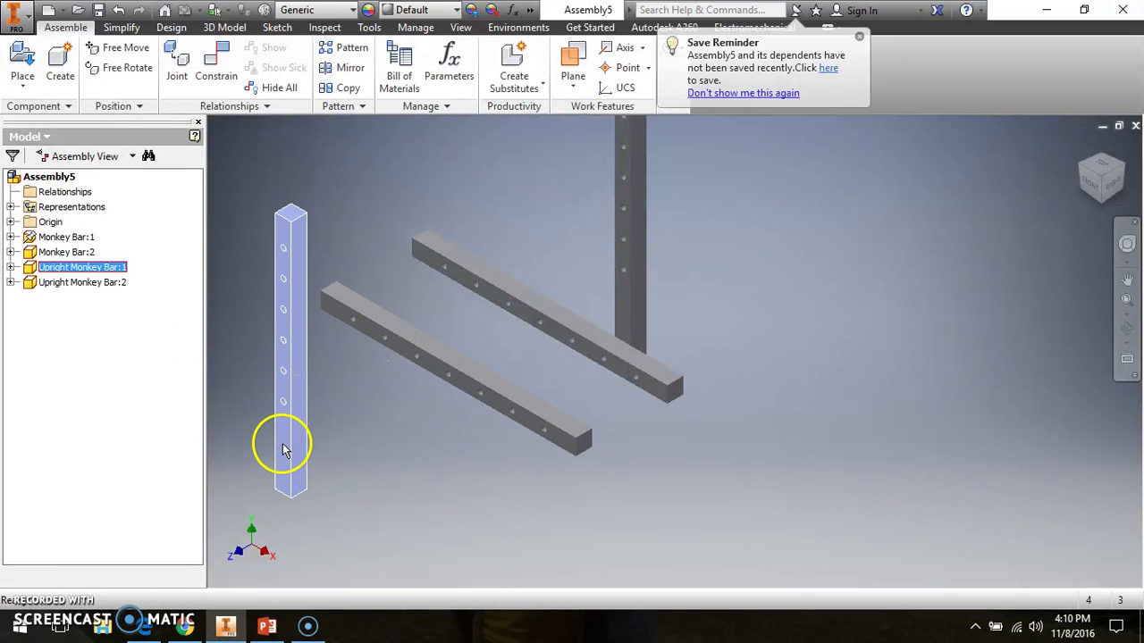
Step: Free-rotate the first upright monkey bar so the end farthest from its holes points up at a tilt
click(283, 450)
click(348, 454)
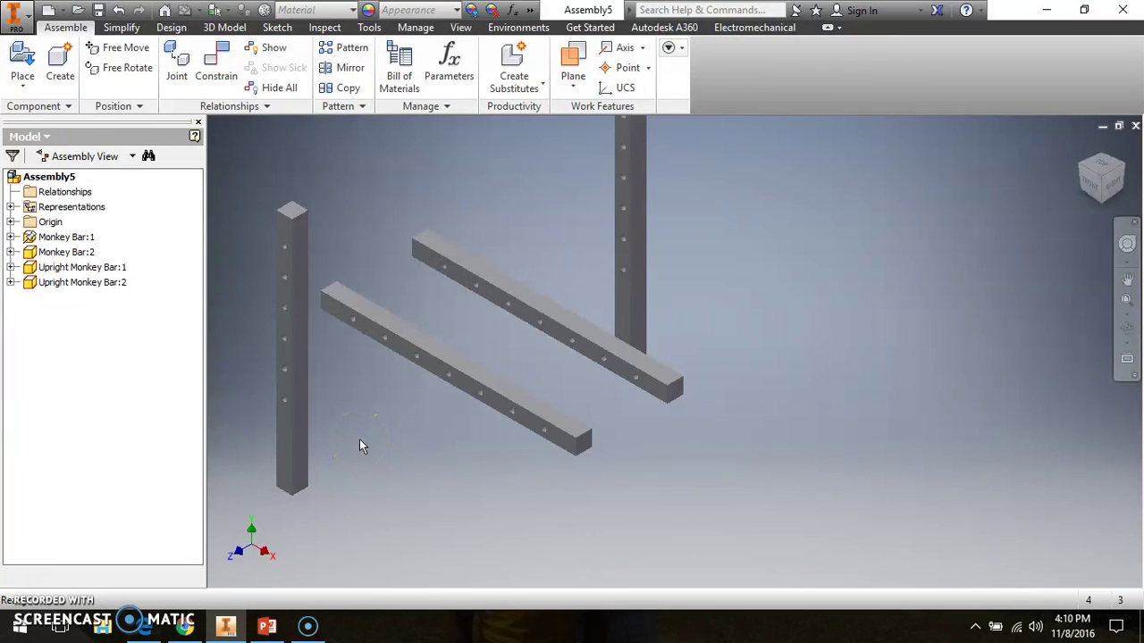
click(127, 68)
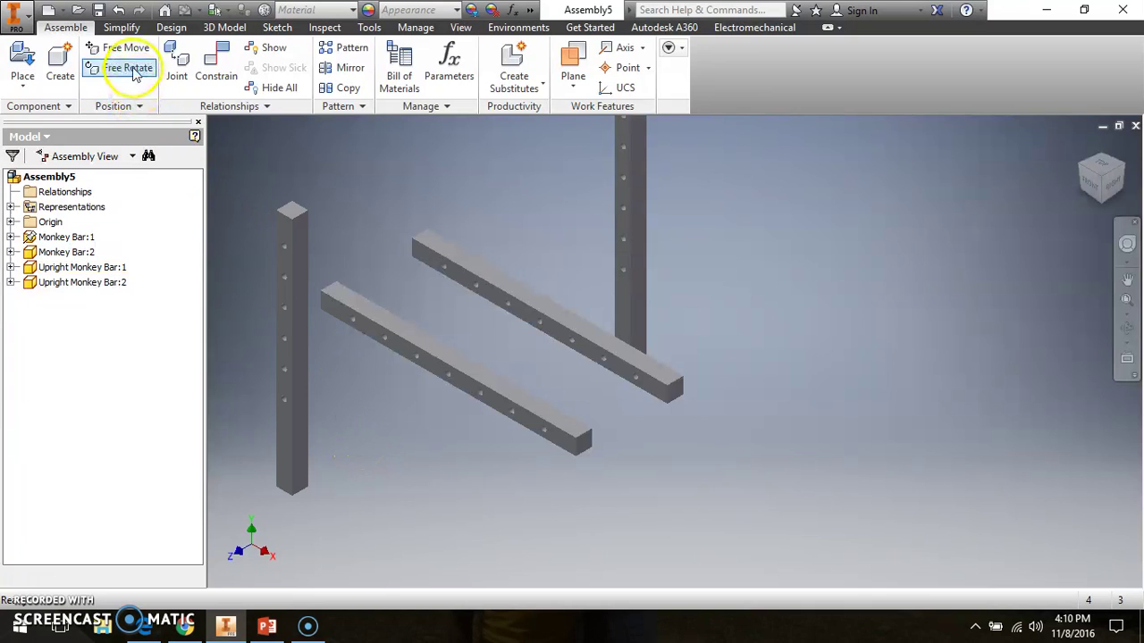
click(275, 476)
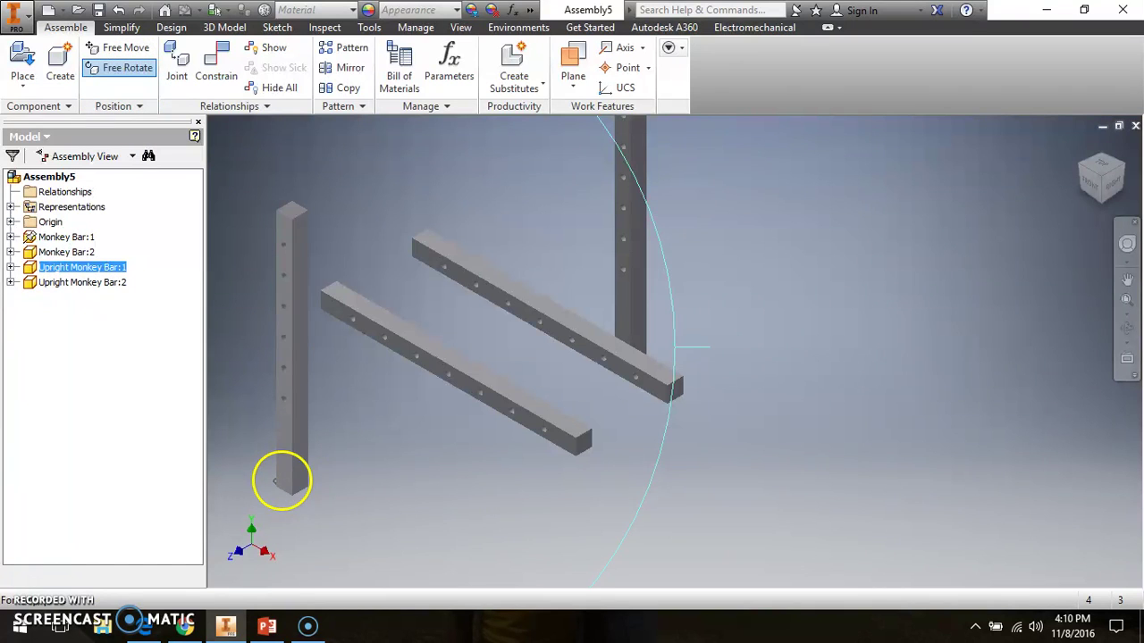
drag(304, 462, 312, 423)
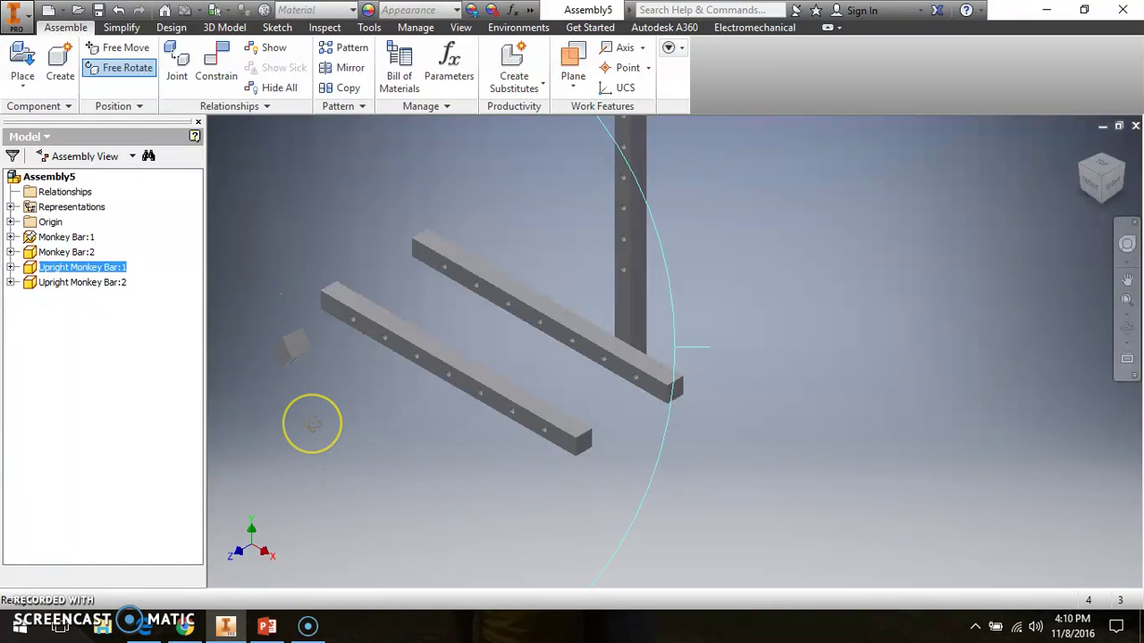
drag(298, 306, 336, 450)
right_click(299, 358)
click(350, 359)
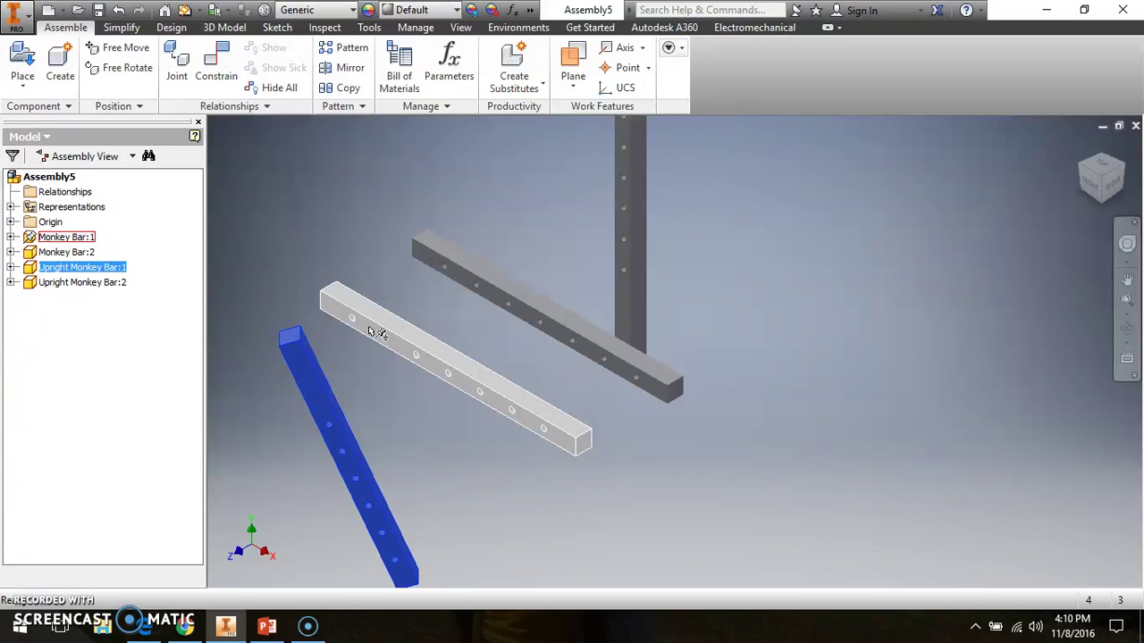
Step: Mate the first upright's upper end face to the underside of the first monkey bar with an offset of 0.000 in
click(218, 71)
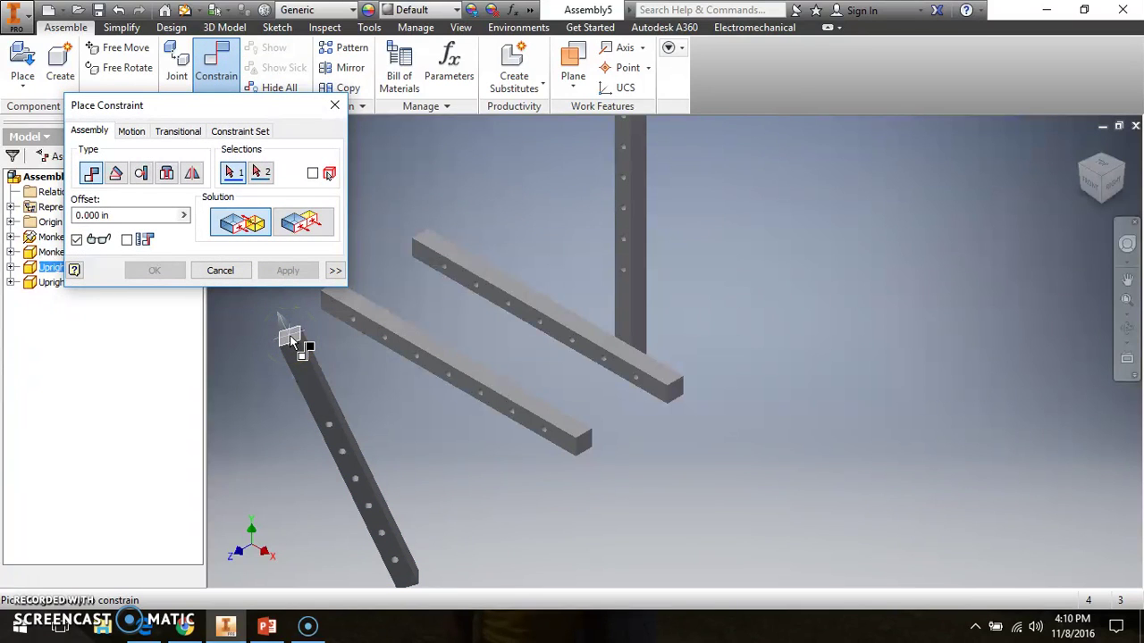
click(290, 339)
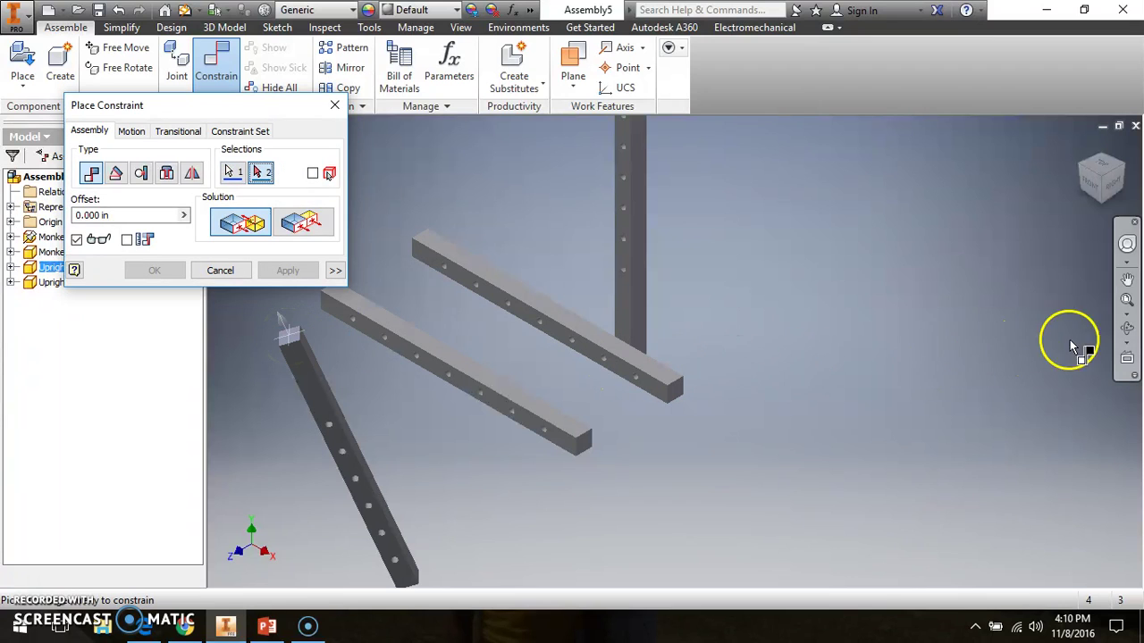
click(1127, 328)
drag(730, 378, 578, 222)
right_click(590, 379)
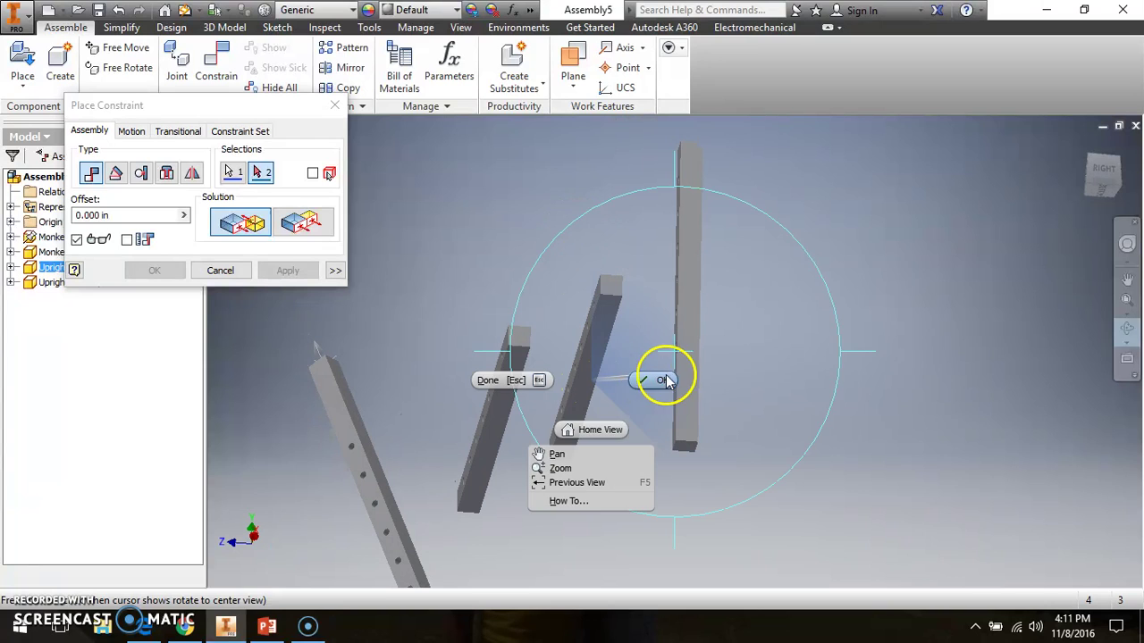
click(666, 380)
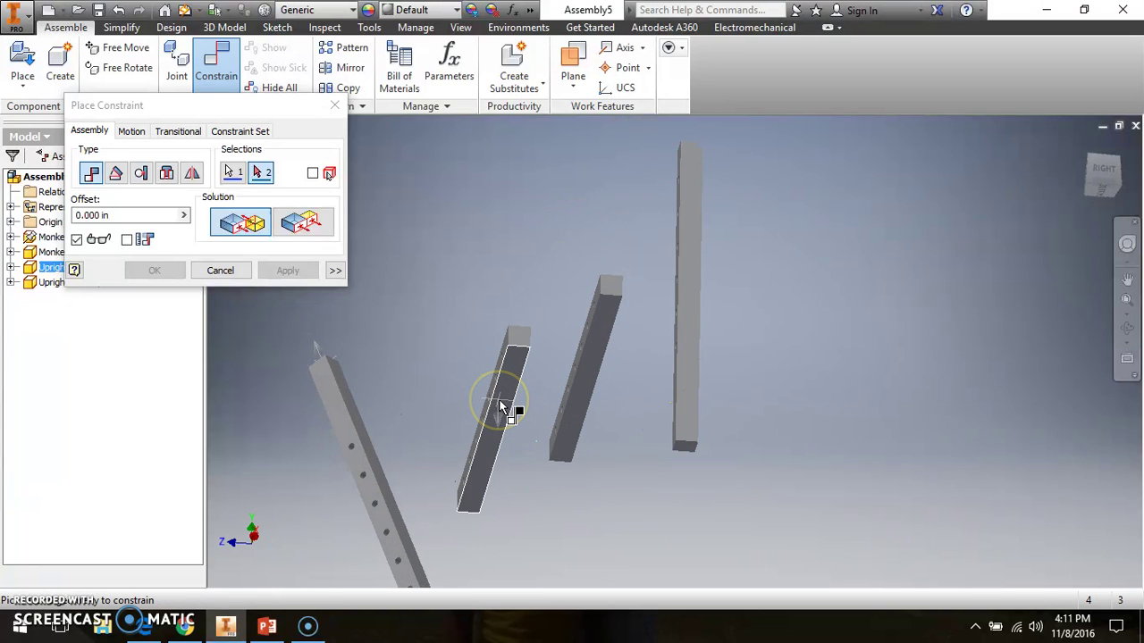
click(499, 399)
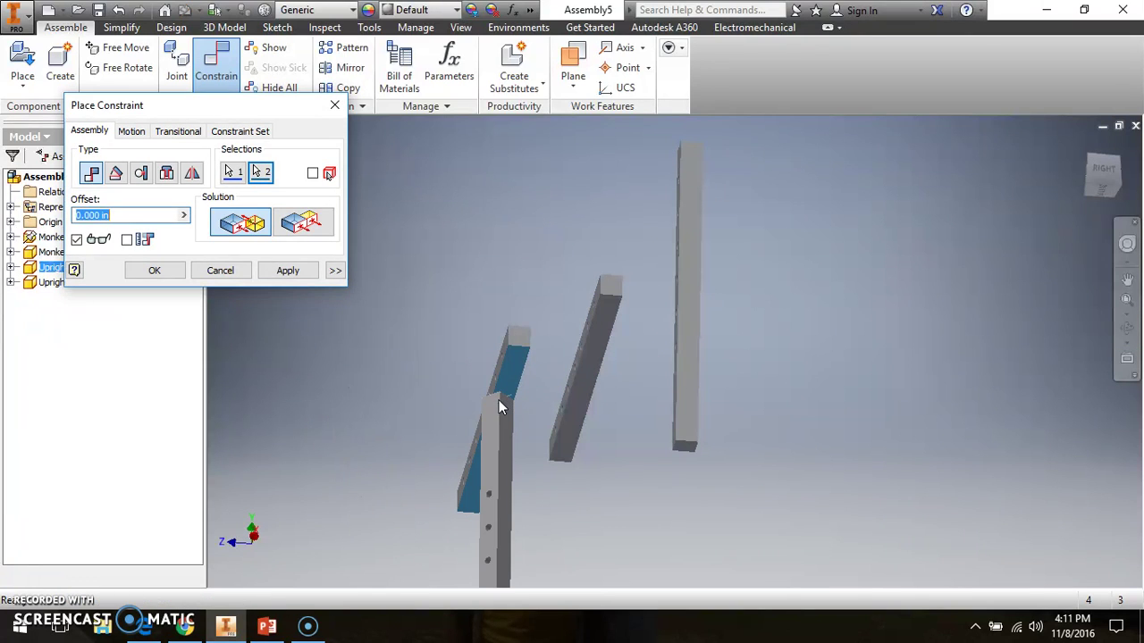
click(304, 273)
Step: Add a flush constraint between the first upright's holed front face and the first monkey bar's holed front face with 0.000 in offset
click(923, 185)
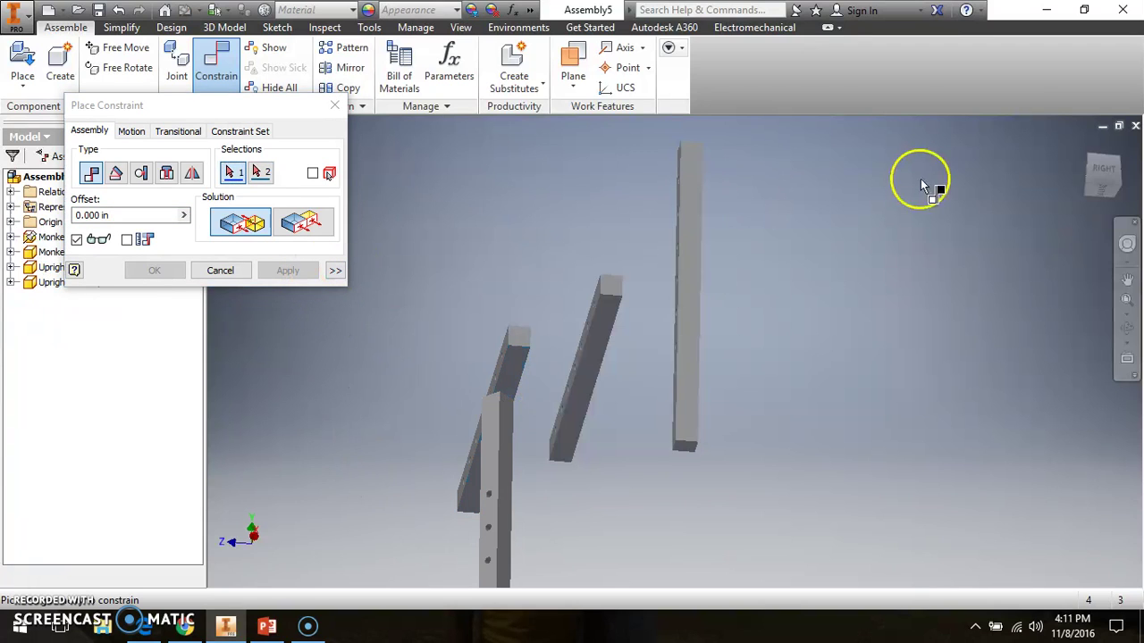
click(1082, 154)
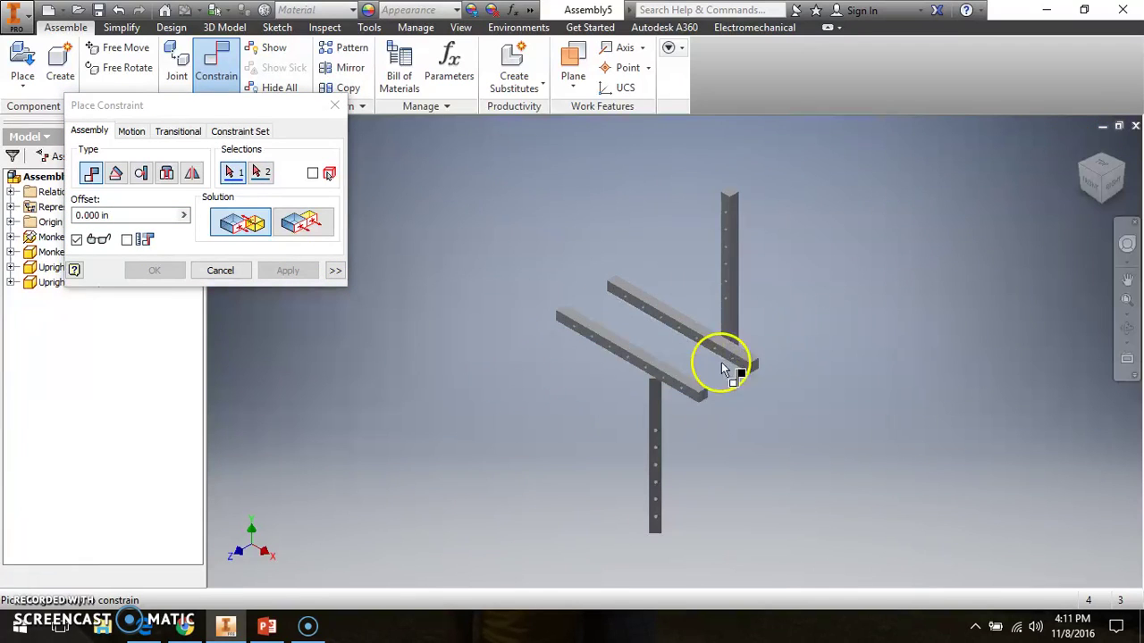
scroll(681, 443, down, 2)
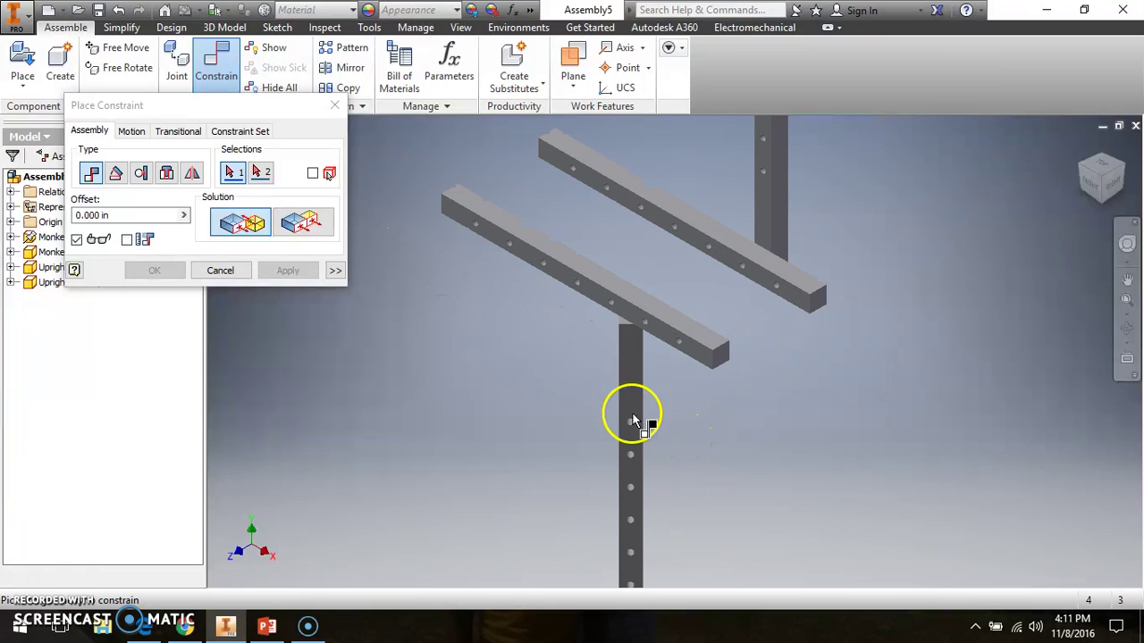
click(321, 222)
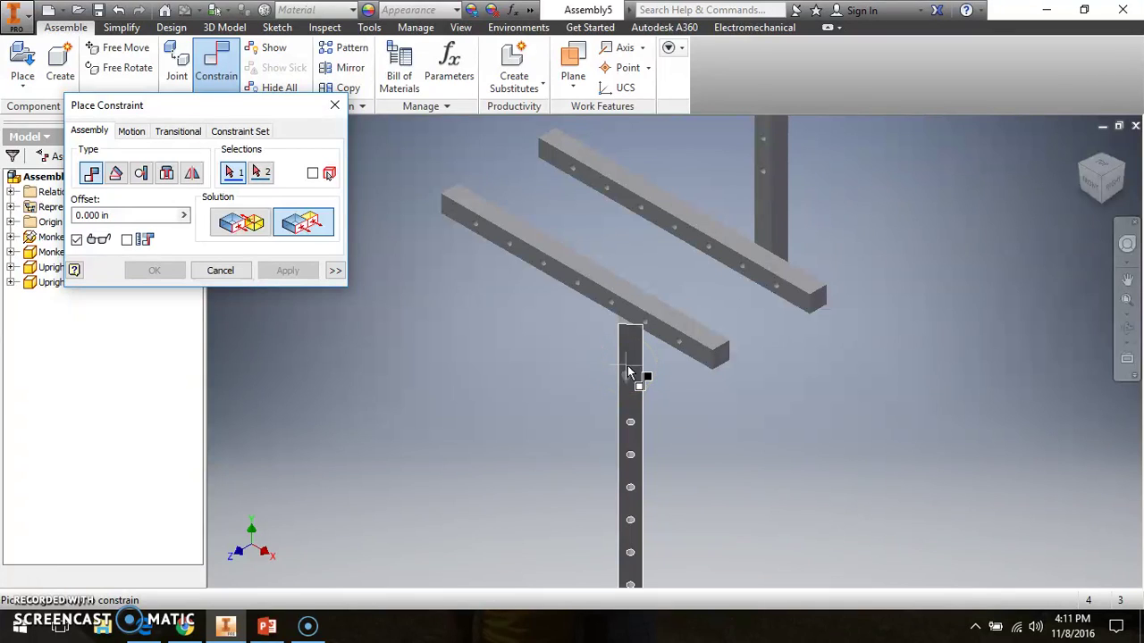
mouse_move(628, 371)
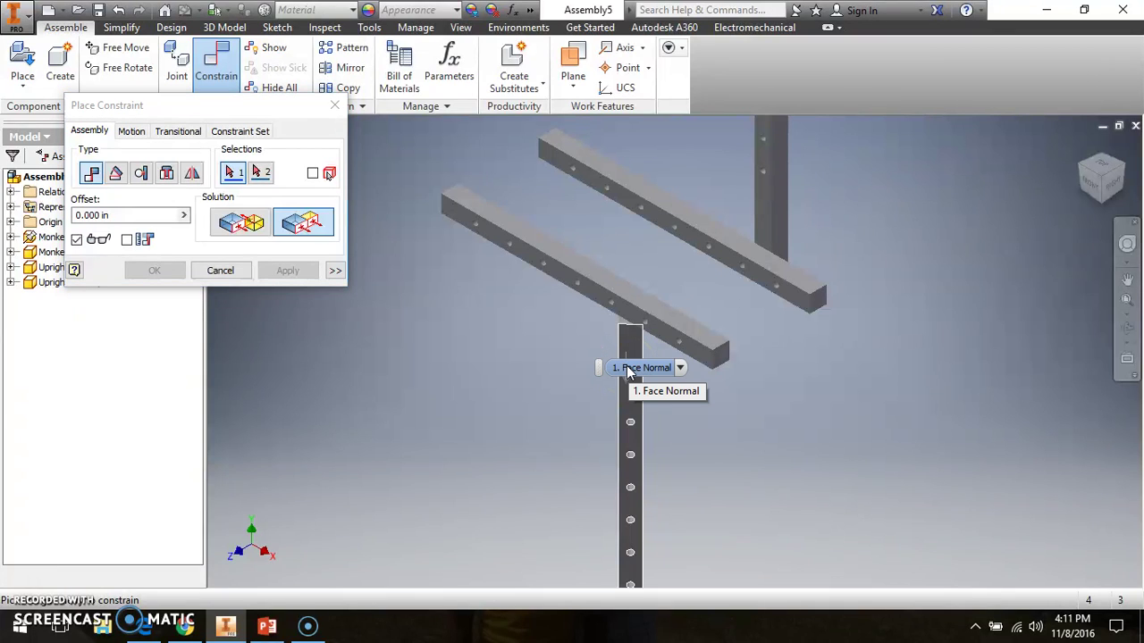
click(626, 327)
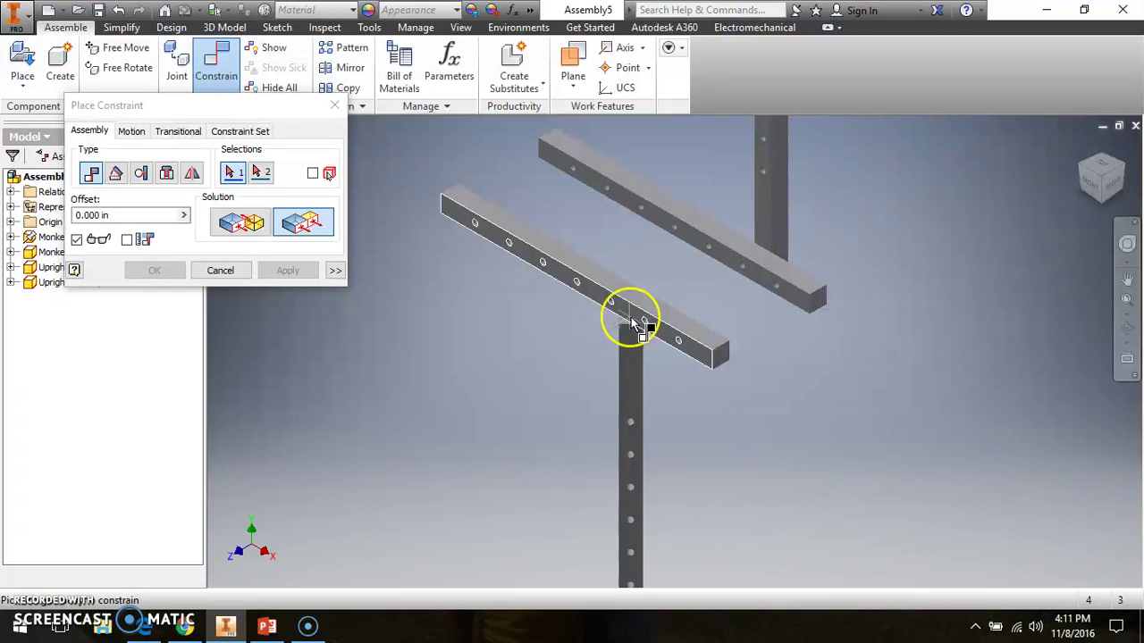
click(632, 343)
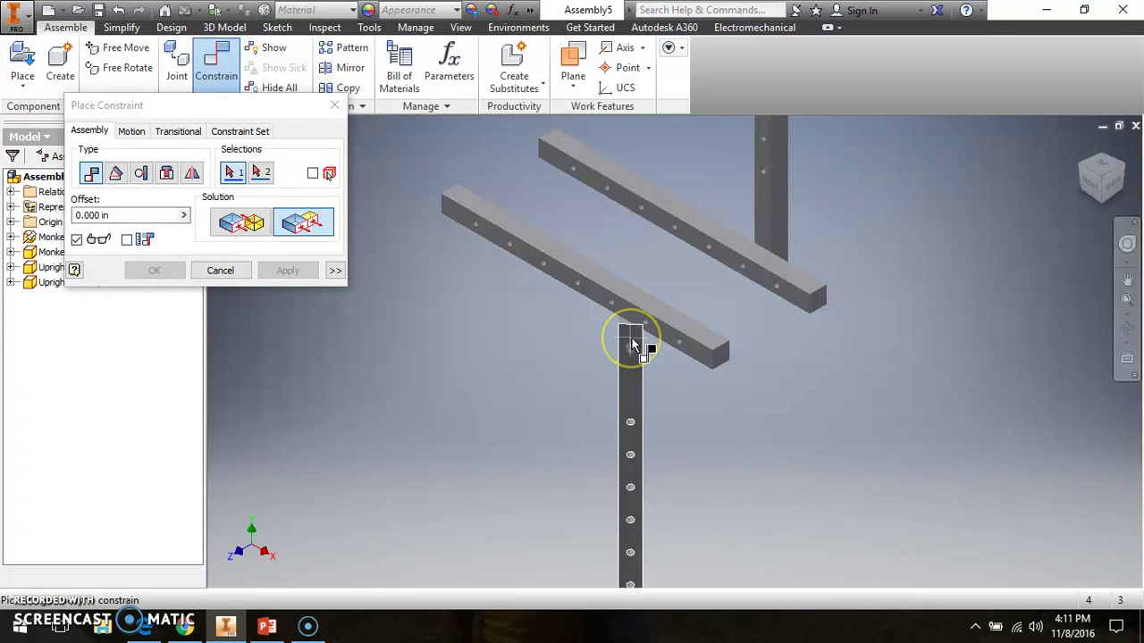
click(625, 310)
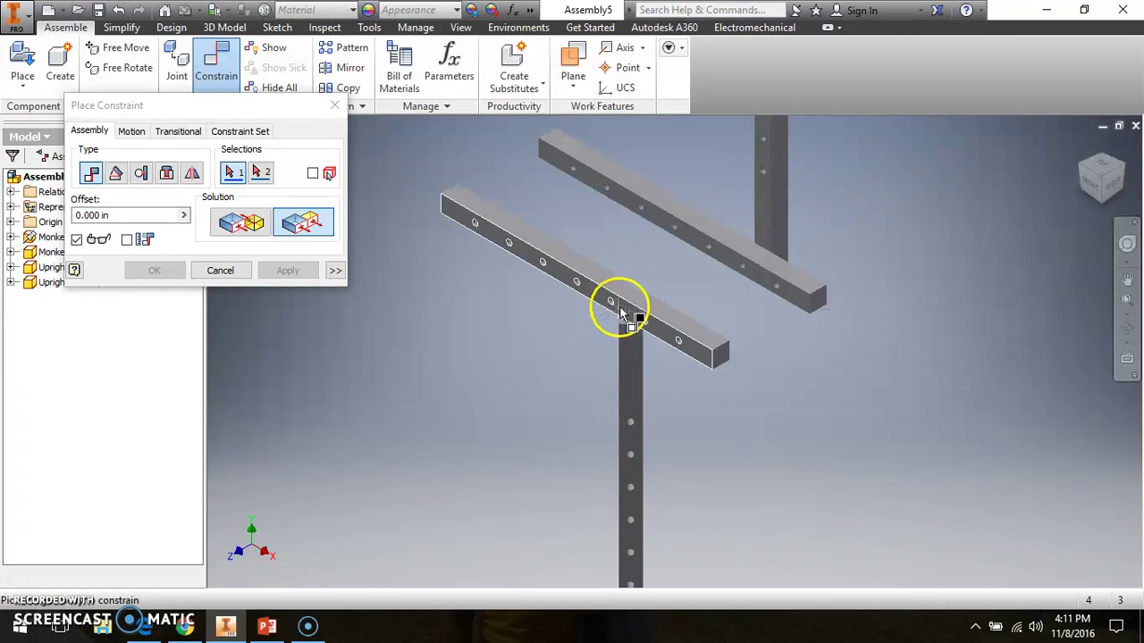
click(416, 281)
click(320, 227)
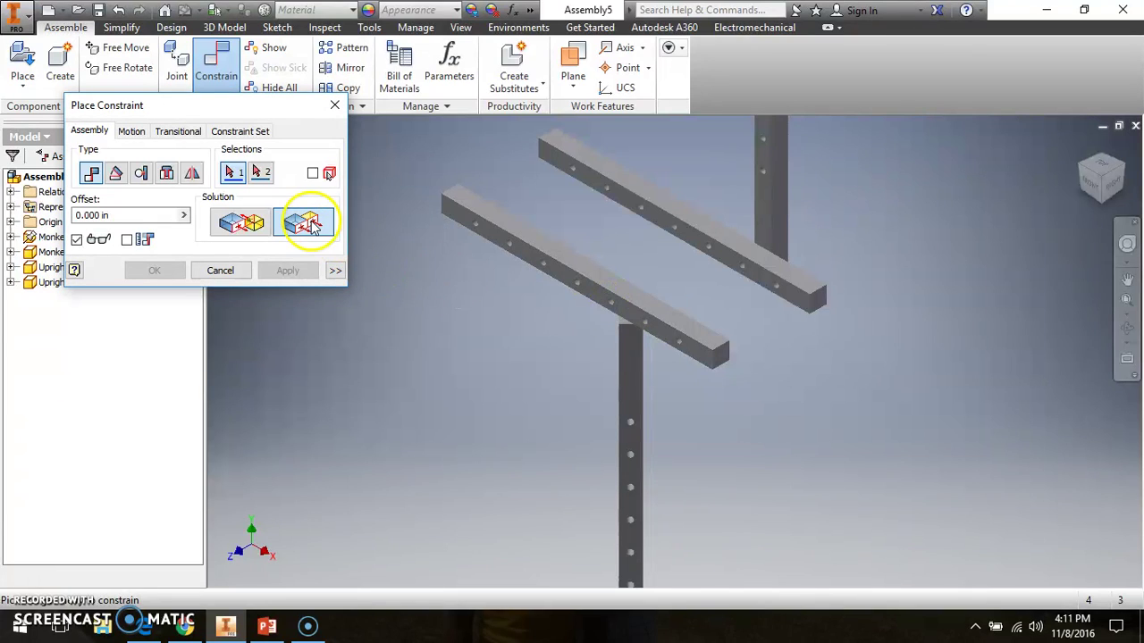
click(629, 373)
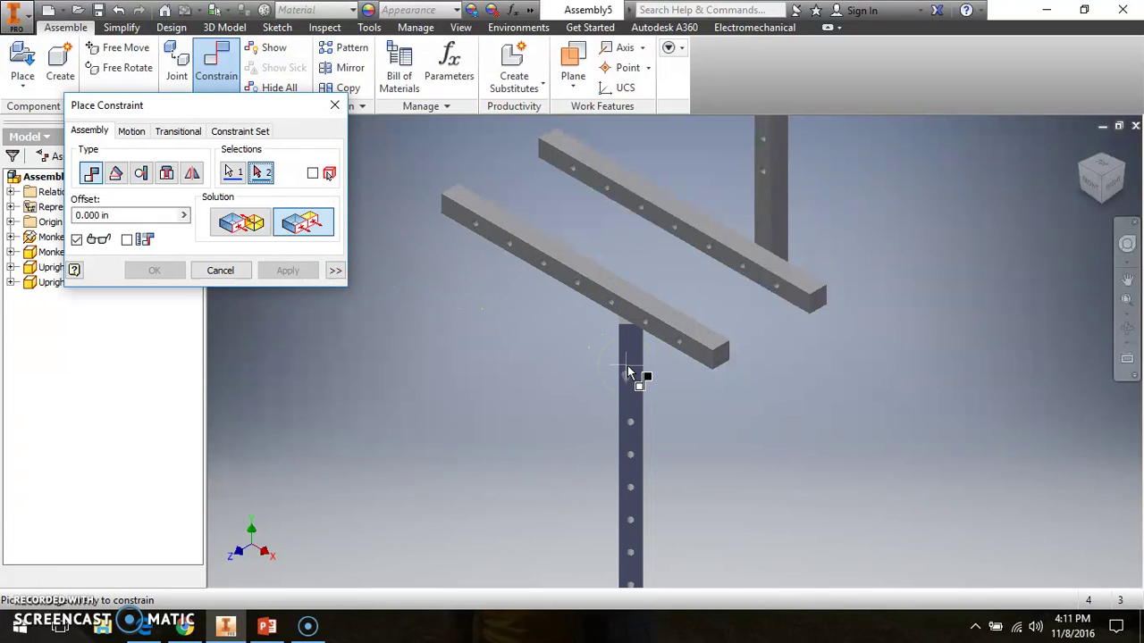
click(626, 316)
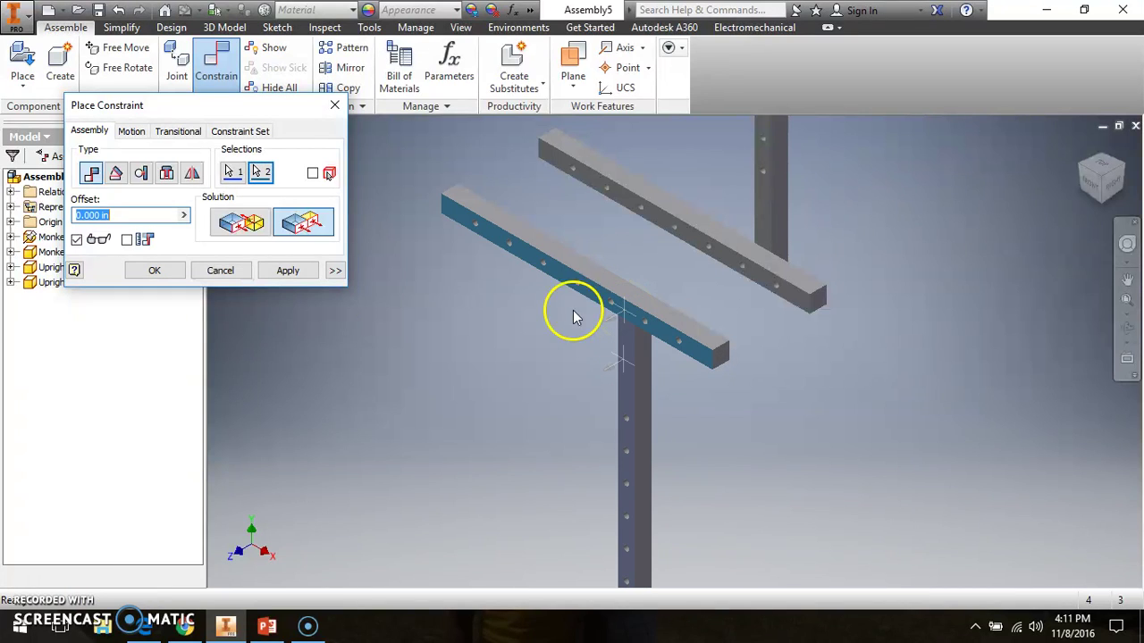
click(297, 273)
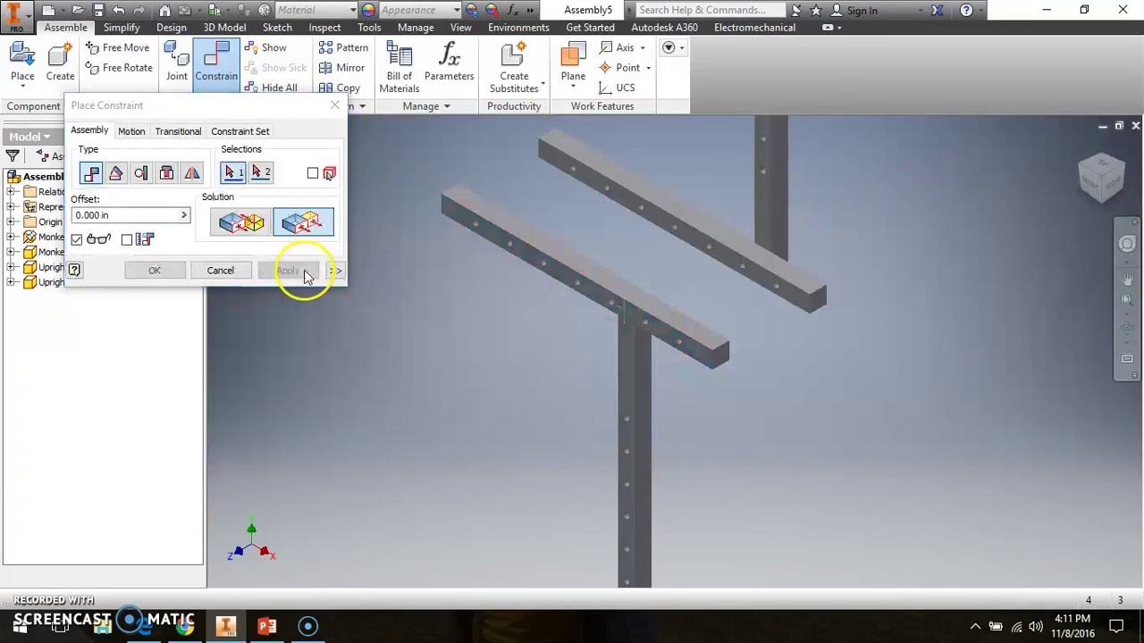
click(334, 106)
Step: Slide the first upright beneath the first monkey bar toward the bar's negative-X end and expand the upright's constraint list
drag(631, 485, 533, 429)
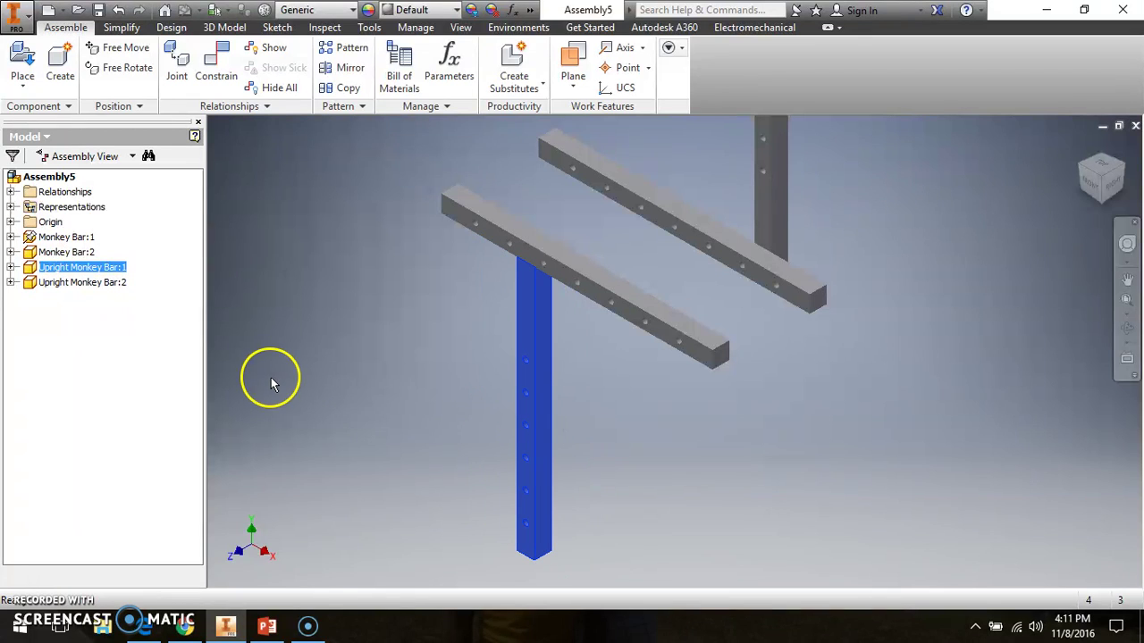
click(10, 267)
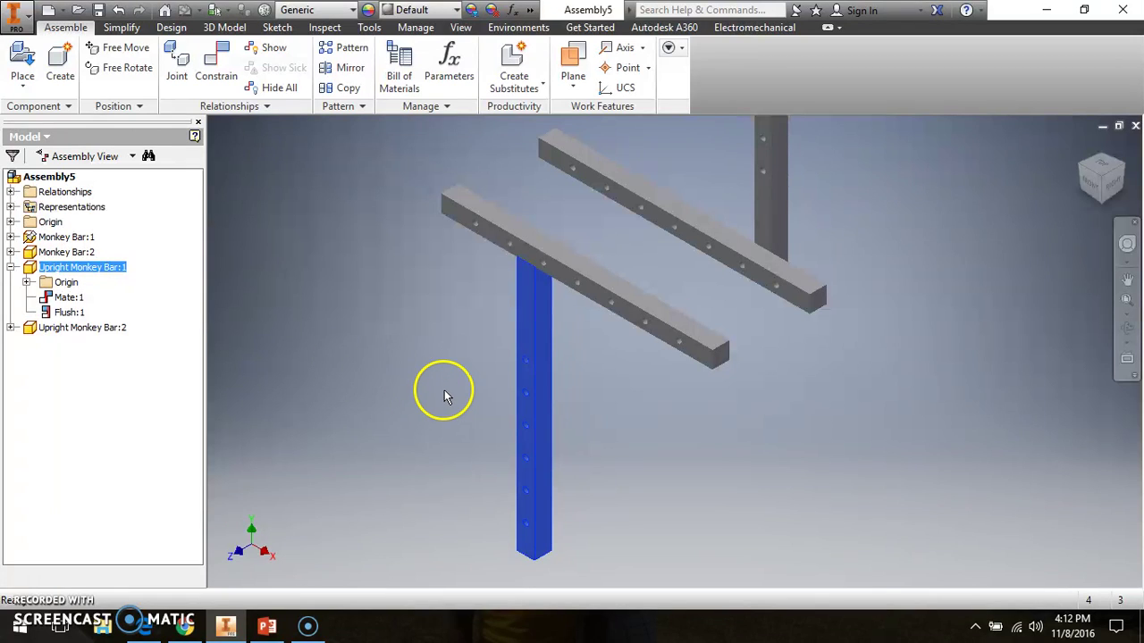
drag(526, 378, 502, 306)
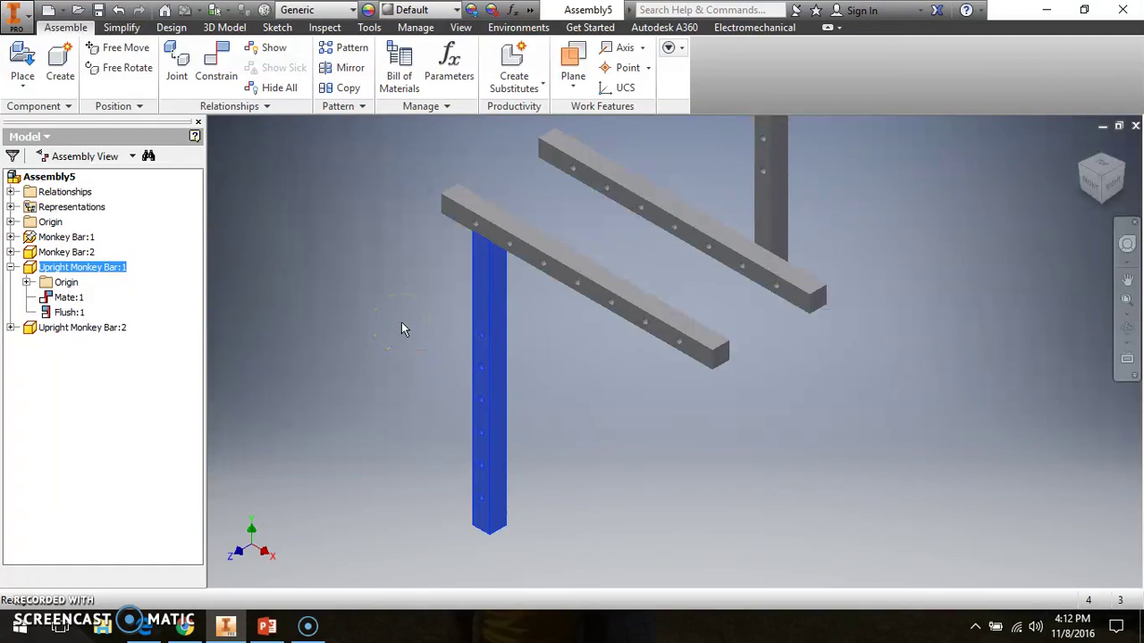
Step: Add a flush constraint between the first upright's outer side face and the first monkey bar's adjacent end face with 0.000 in offset
click(217, 83)
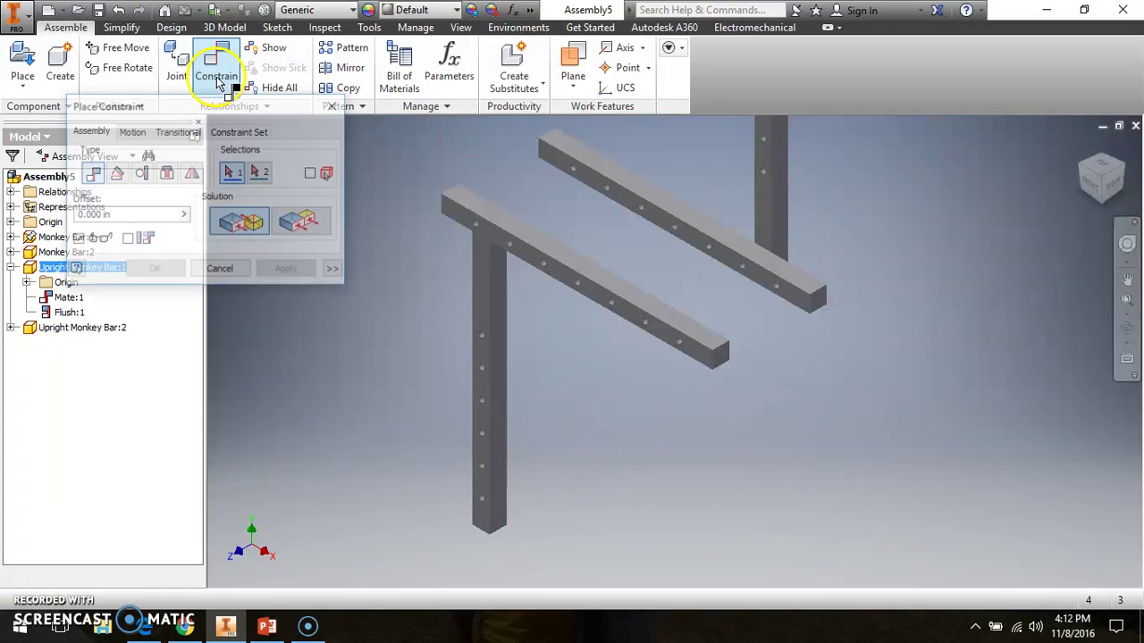
click(1128, 330)
drag(669, 345, 912, 372)
drag(706, 363, 812, 357)
right_click(811, 357)
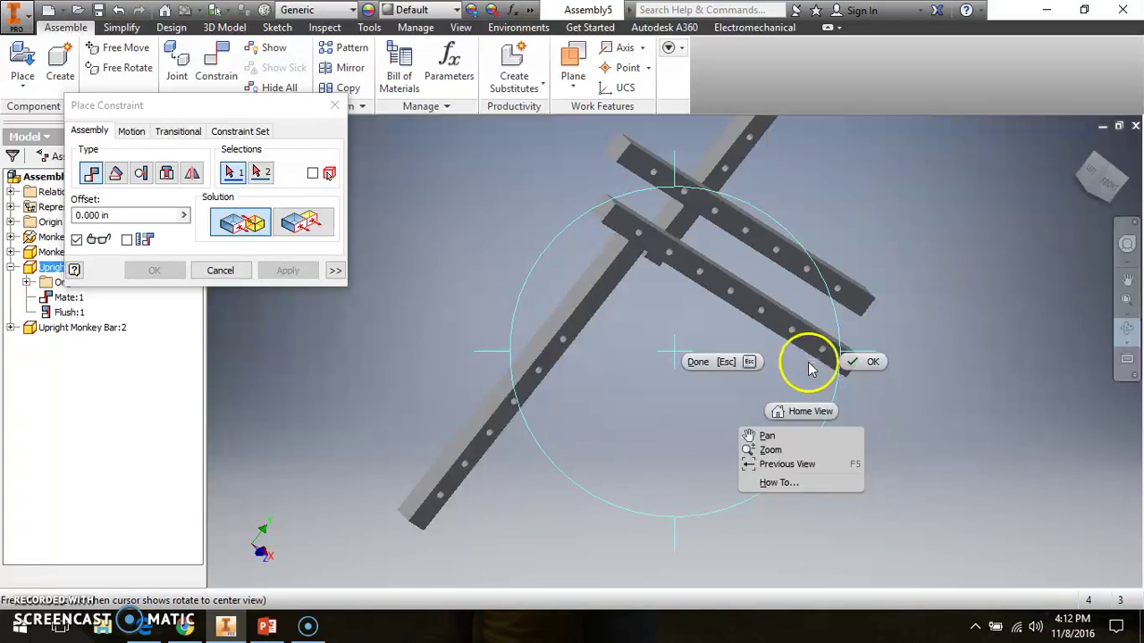
click(851, 364)
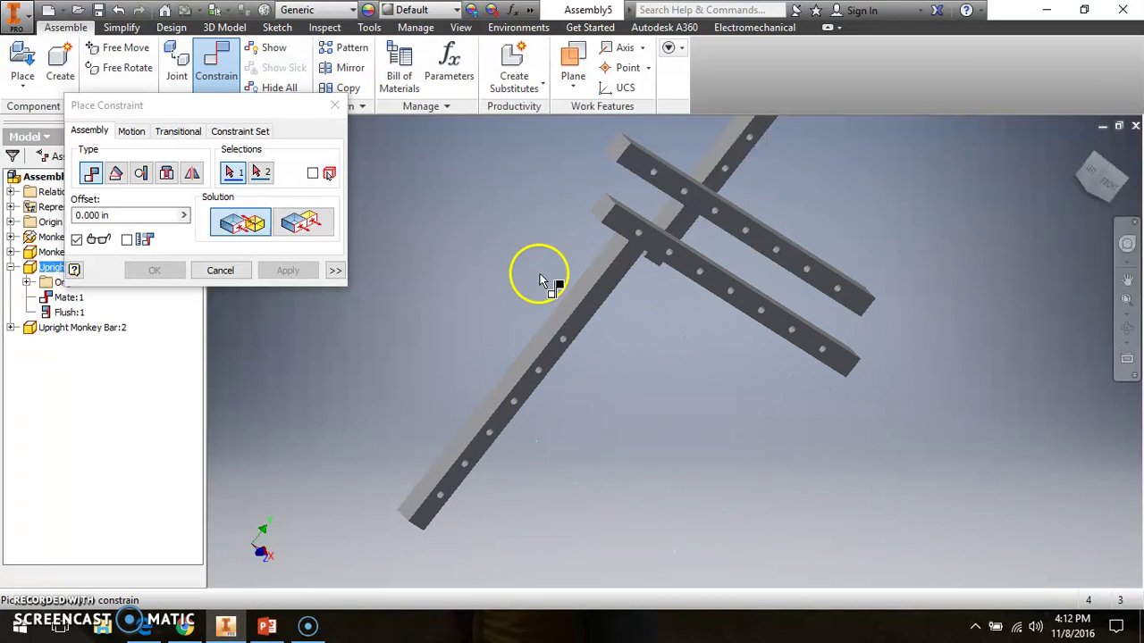
click(299, 226)
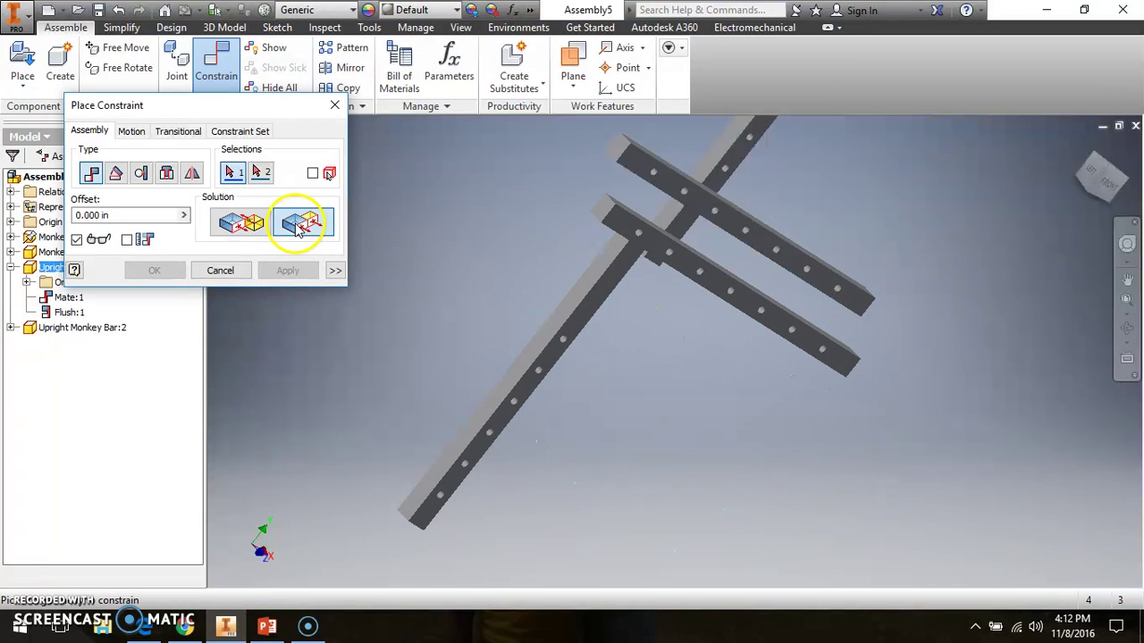
click(596, 271)
click(598, 268)
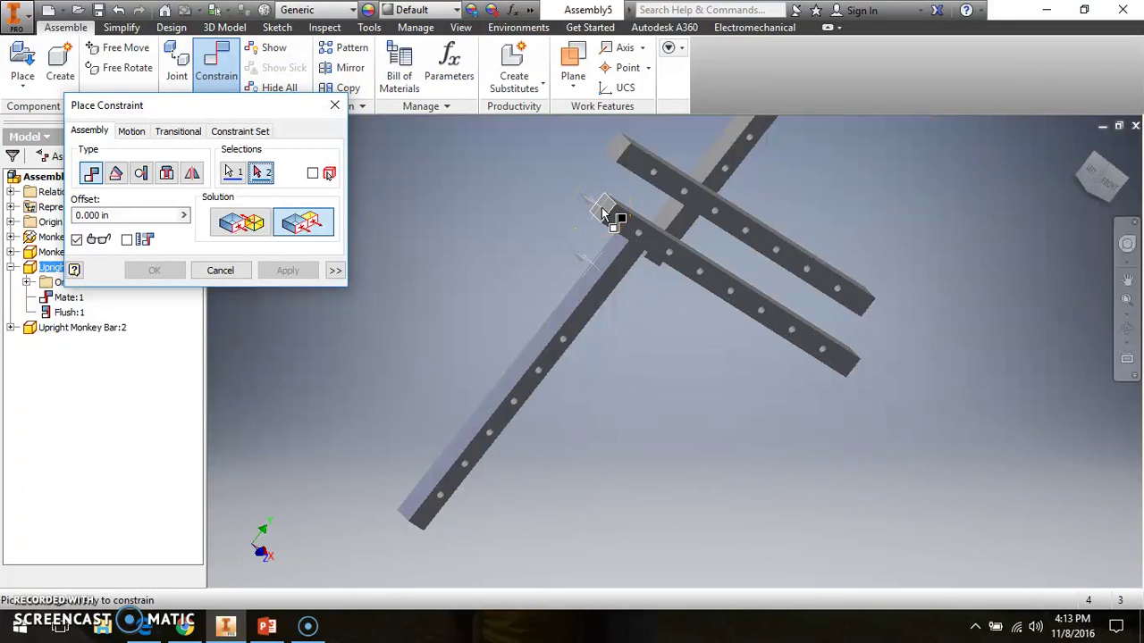
click(604, 214)
click(620, 211)
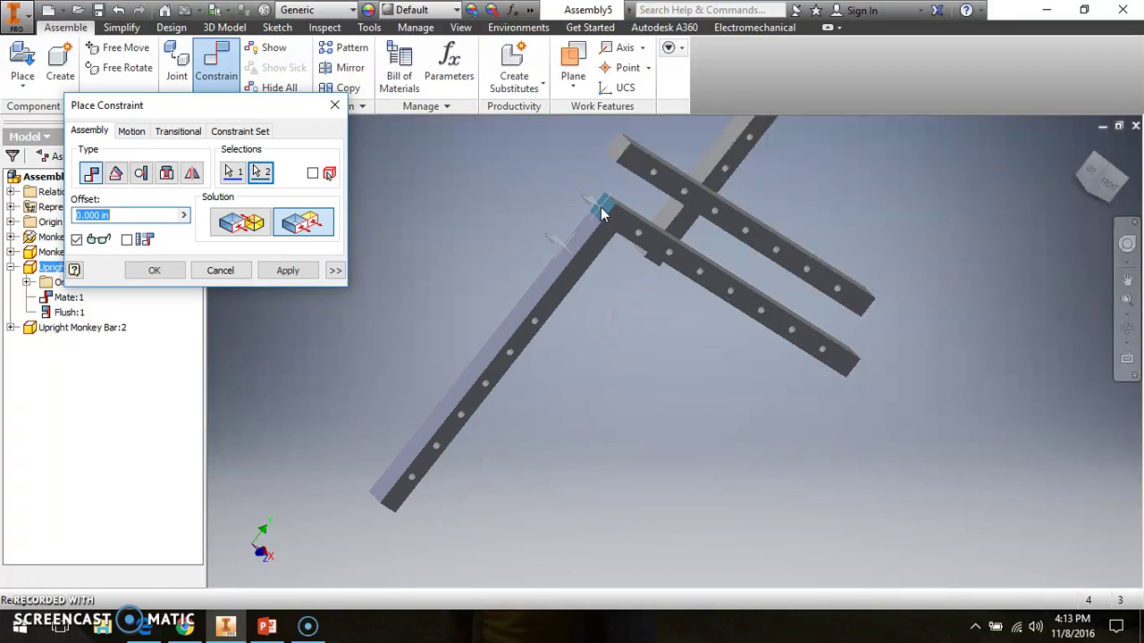
click(282, 272)
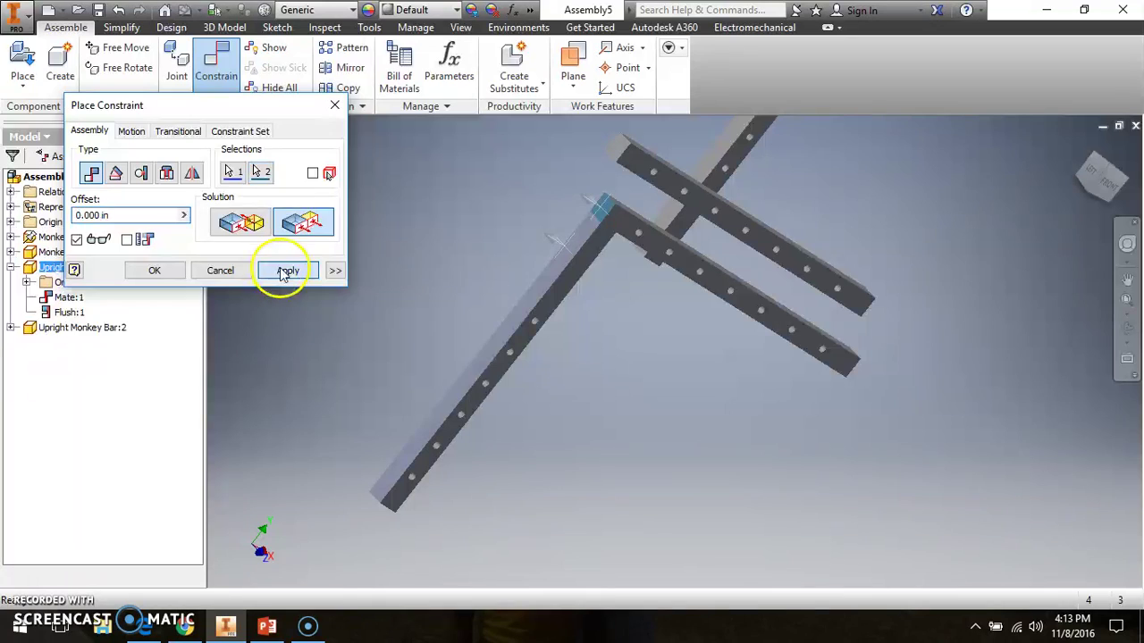
click(335, 105)
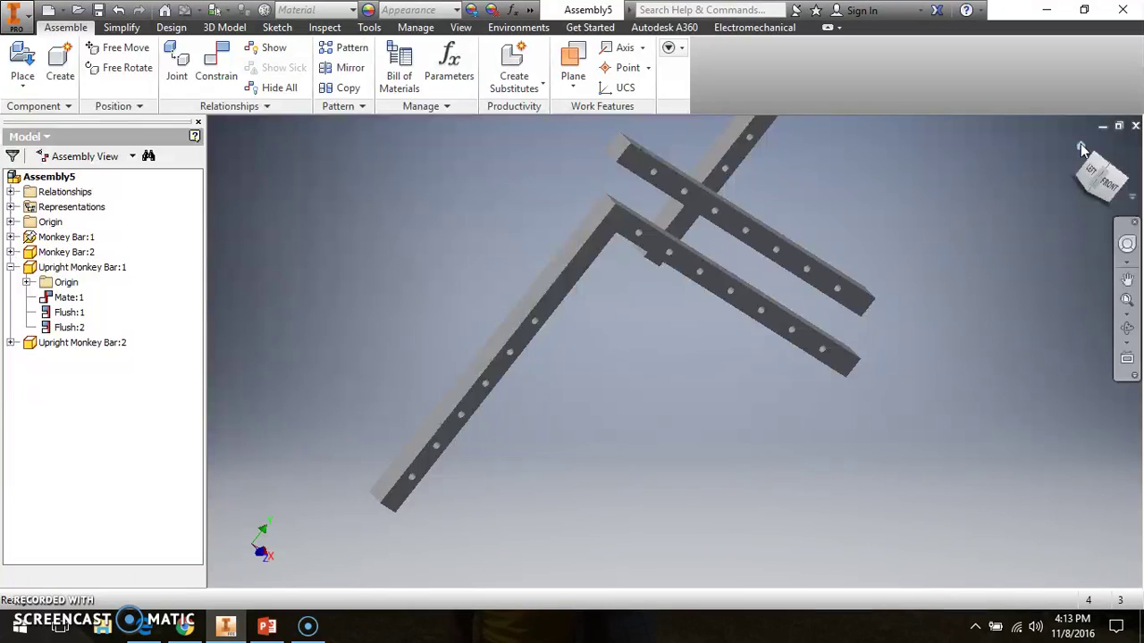
Step: Test-move the first upright, then reposition the second upright near the first monkey bar and shift the second monkey bar farther back
click(1082, 149)
click(563, 371)
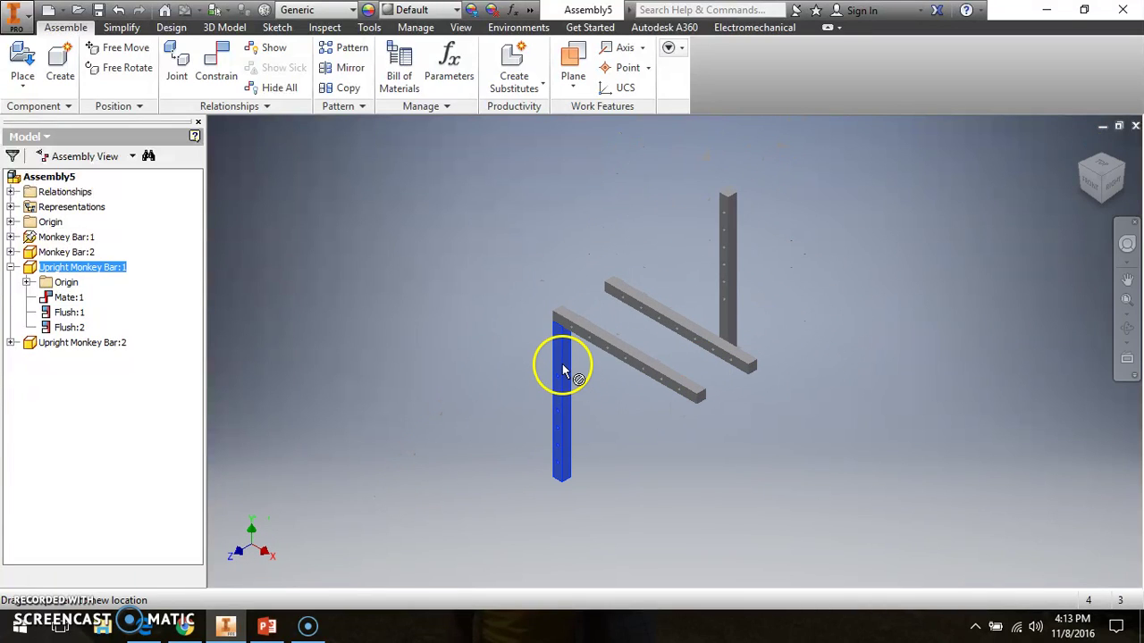
click(714, 270)
drag(713, 270, 600, 258)
scroll(626, 264, up, 4)
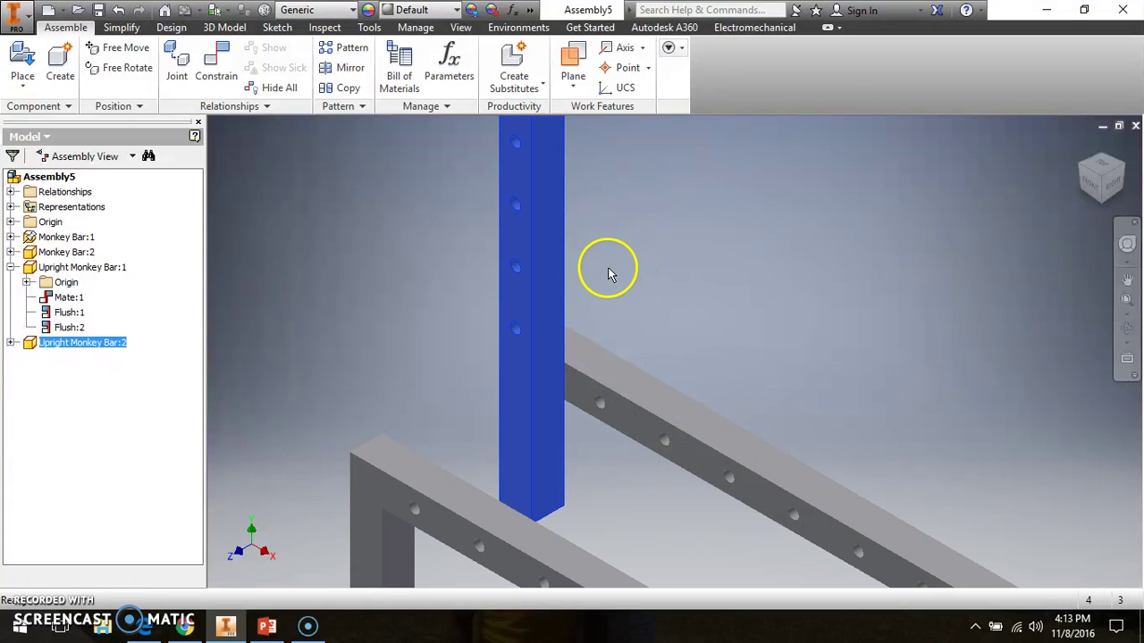
scroll(608, 274, down, 2)
drag(614, 351, 679, 306)
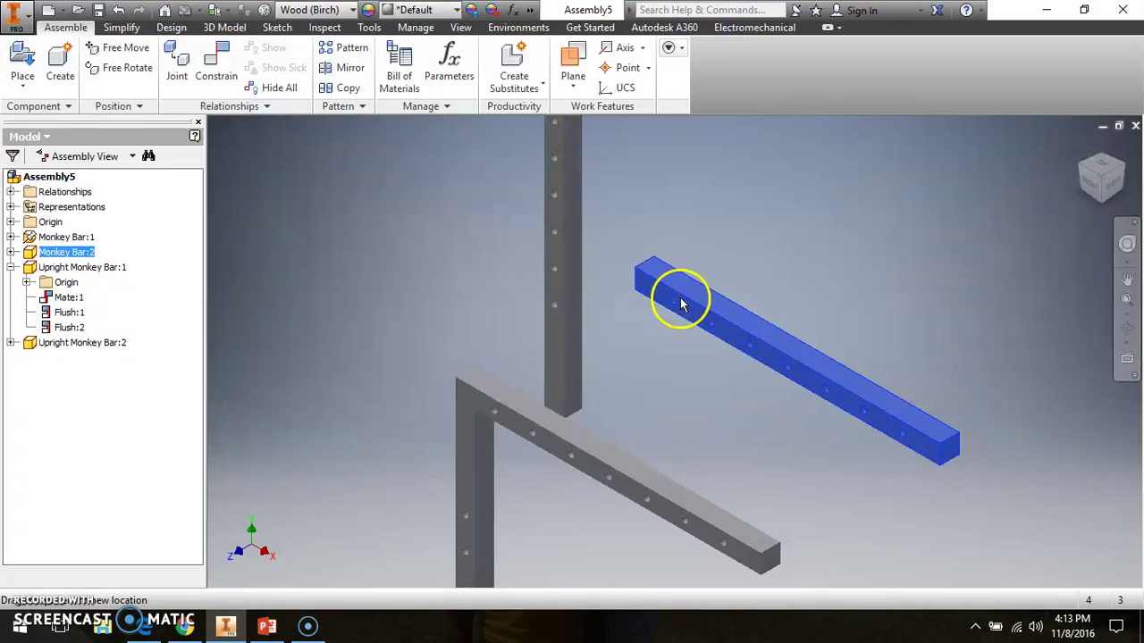
scroll(578, 305, up, 2)
scroll(578, 305, down, 3)
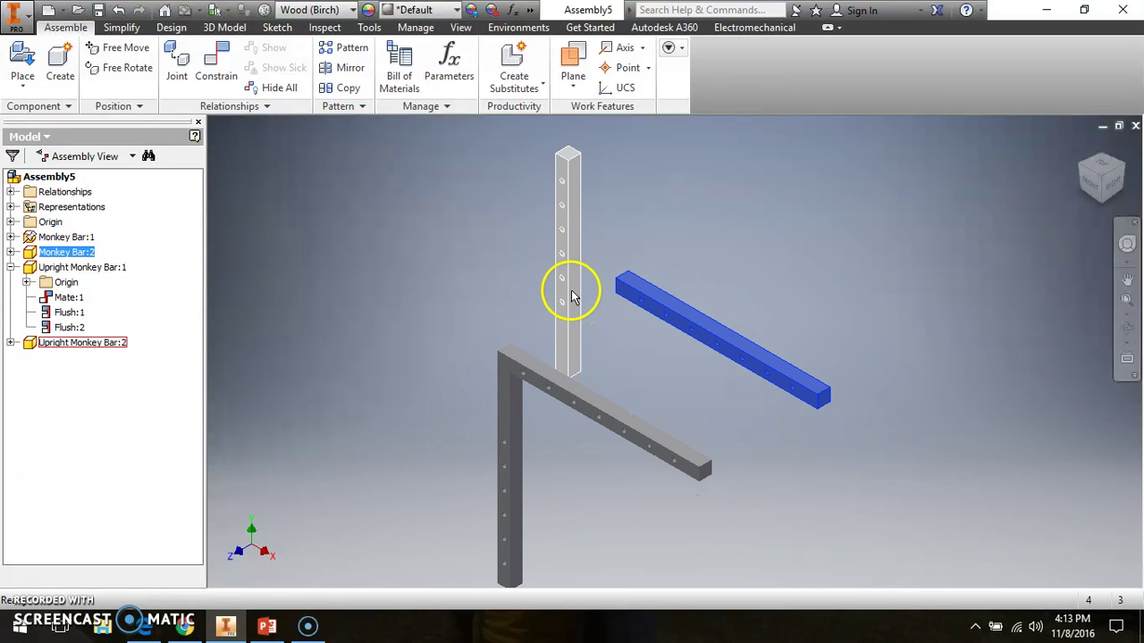
drag(573, 297, 572, 309)
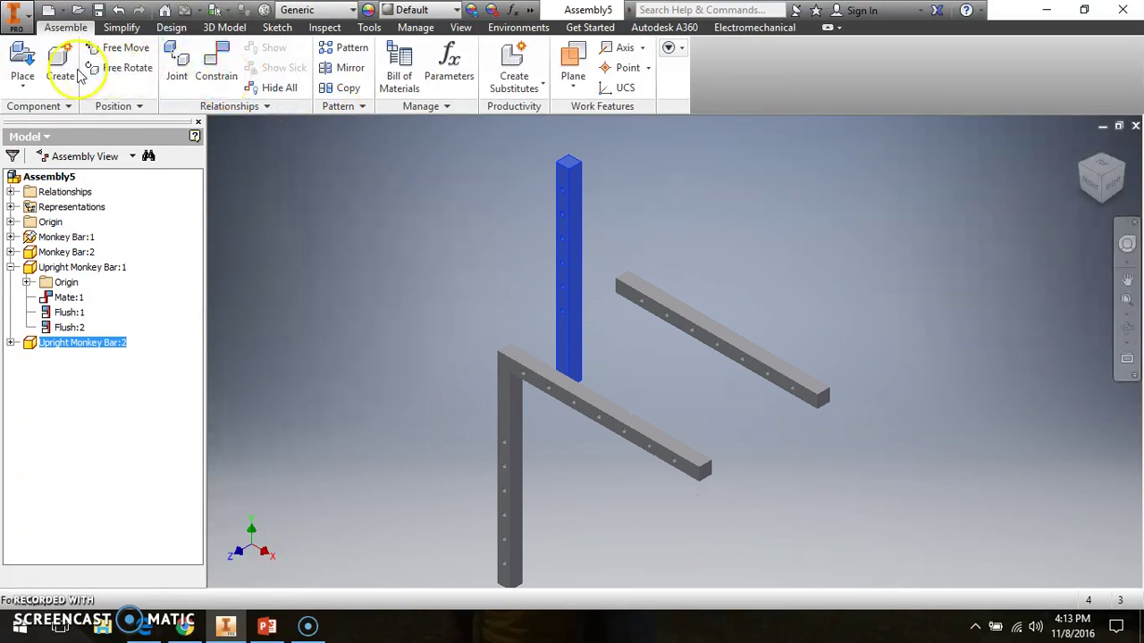
Step: Free-rotate the second upright monkey bar so the end farthest from its holes points up at a tilt
click(116, 68)
drag(577, 314, 498, 335)
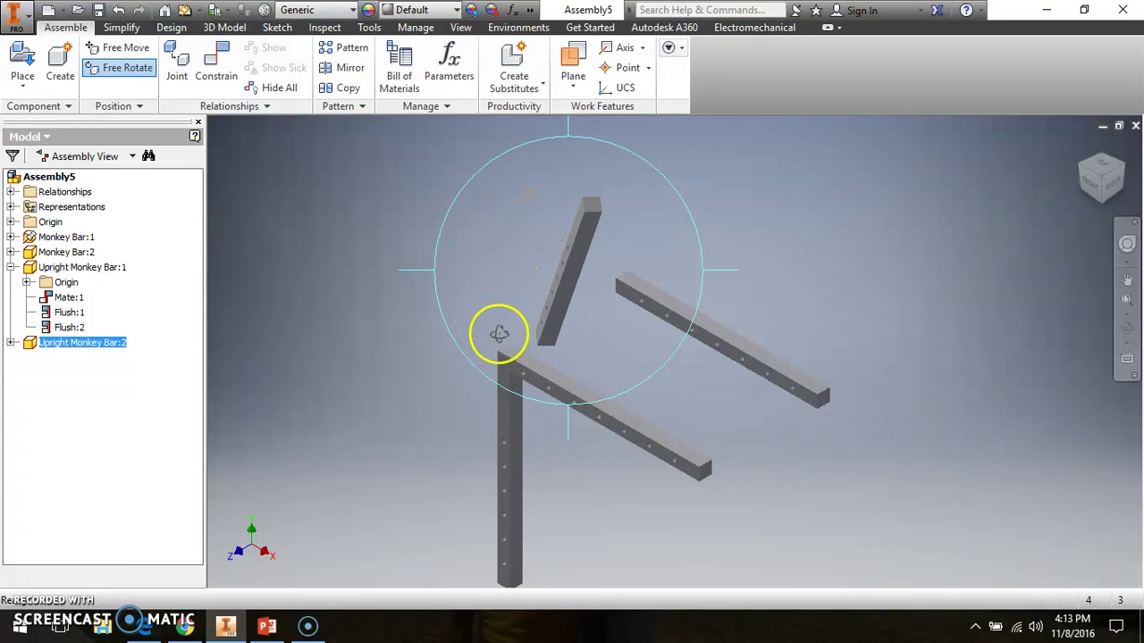
right_click(534, 331)
click(592, 332)
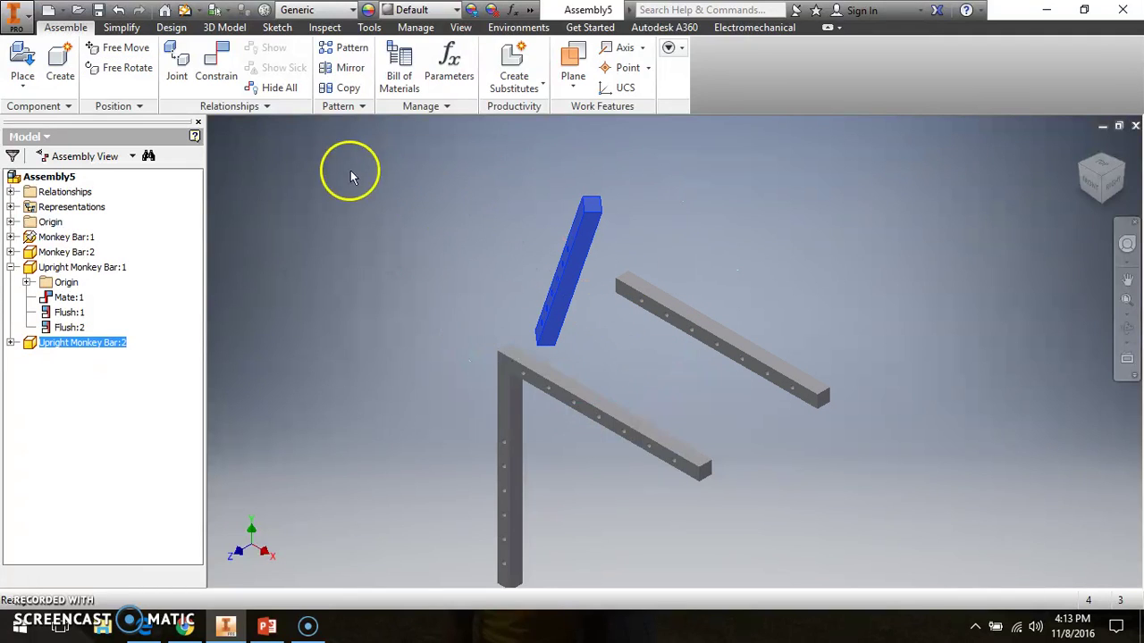
Step: Mate the second upright's upper end face to the second monkey bar's underside with 0.000 in offset and test-slide the upright beneath the bar
click(219, 67)
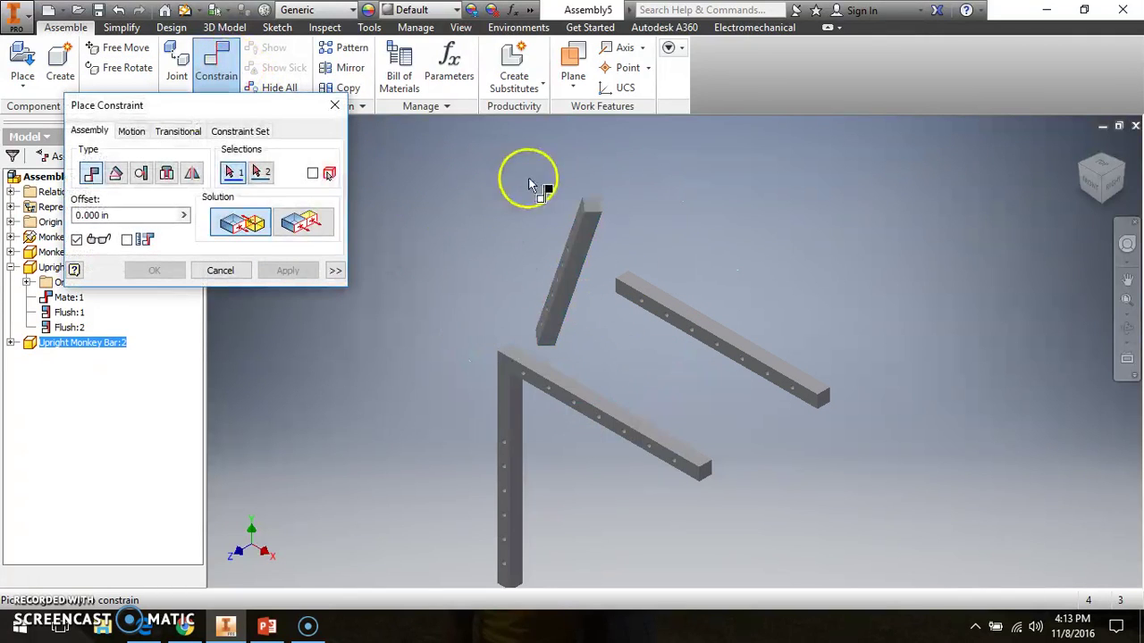
click(595, 212)
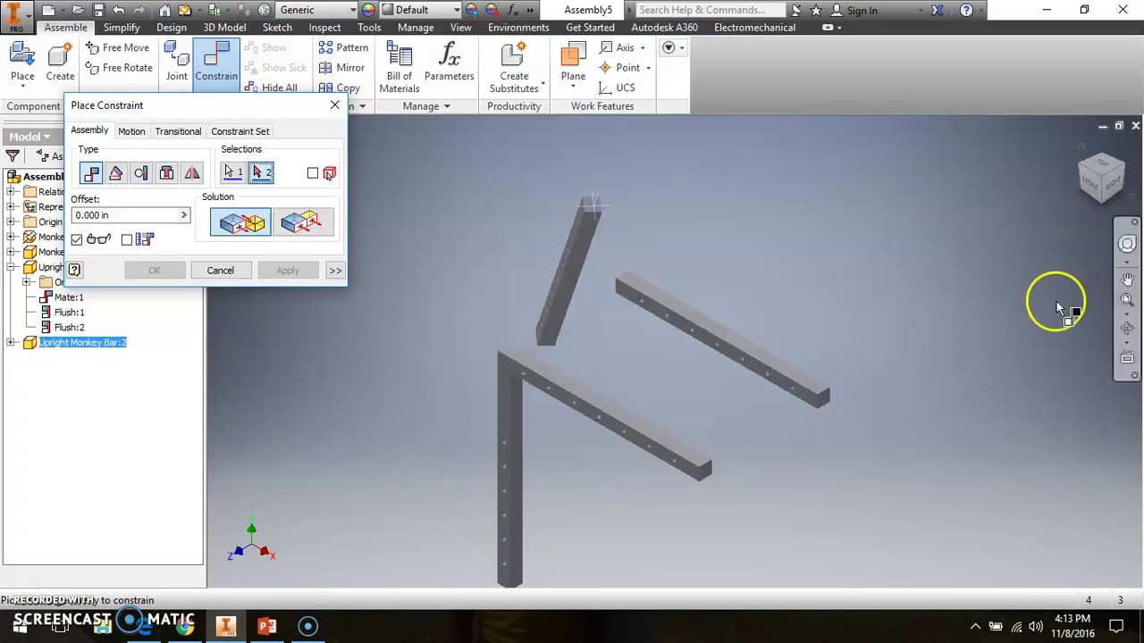
click(1129, 330)
drag(698, 385, 588, 164)
right_click(715, 319)
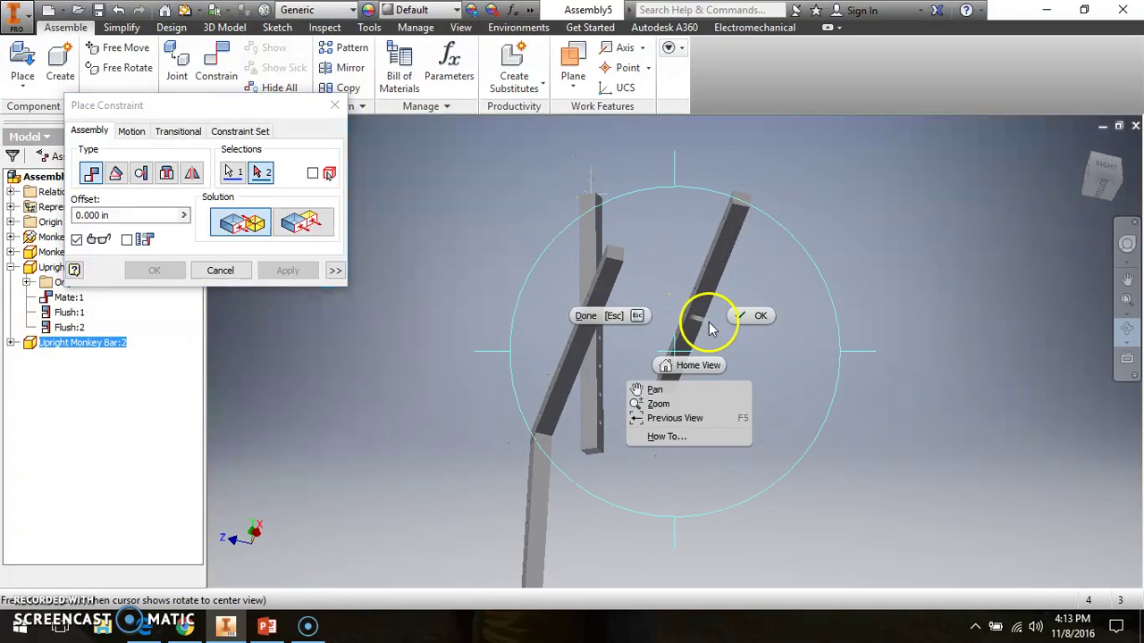
click(756, 314)
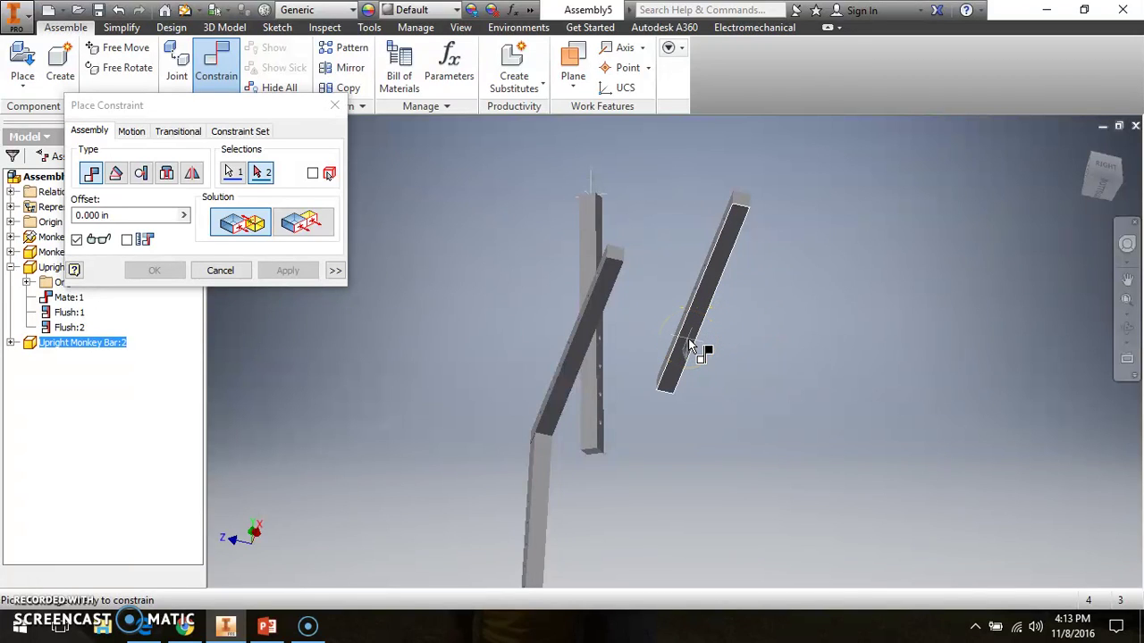
click(690, 346)
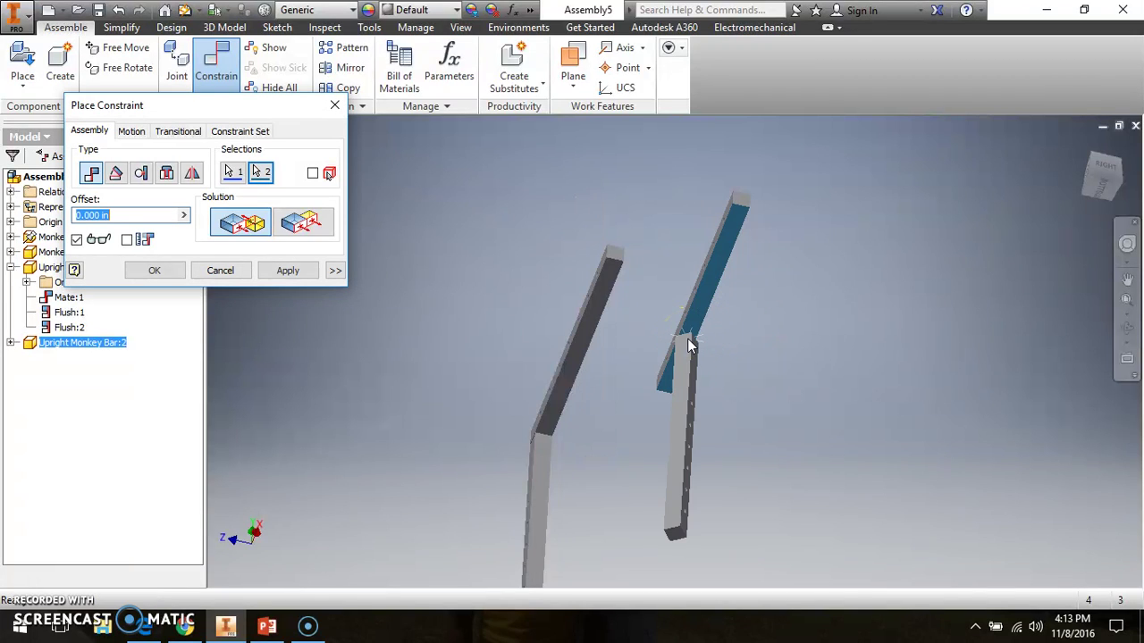
click(307, 272)
click(335, 106)
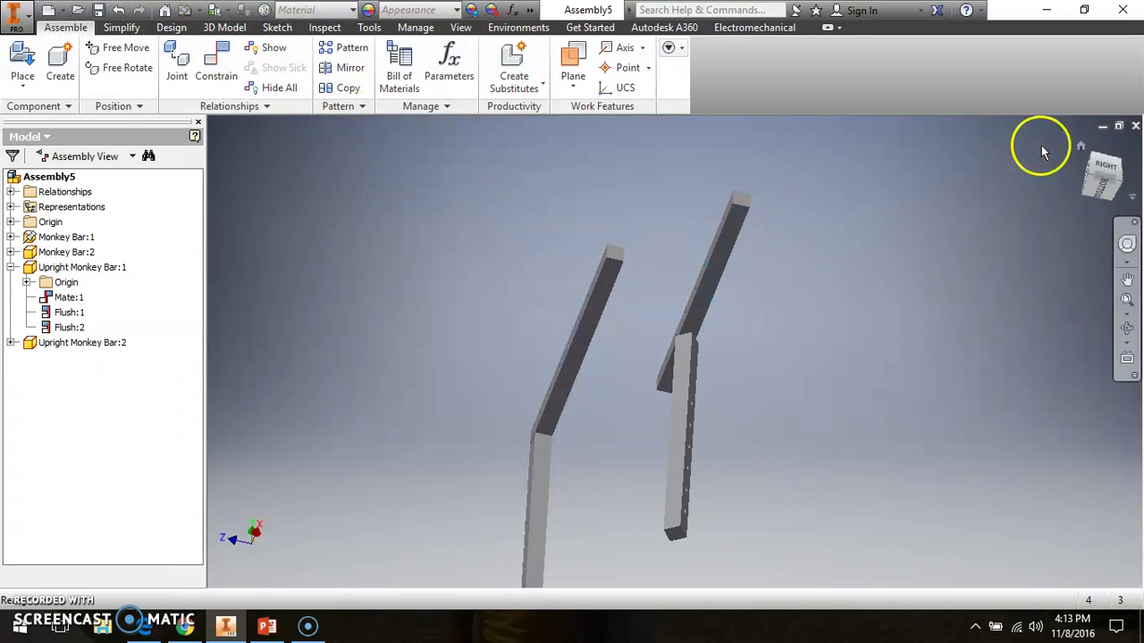
click(1080, 150)
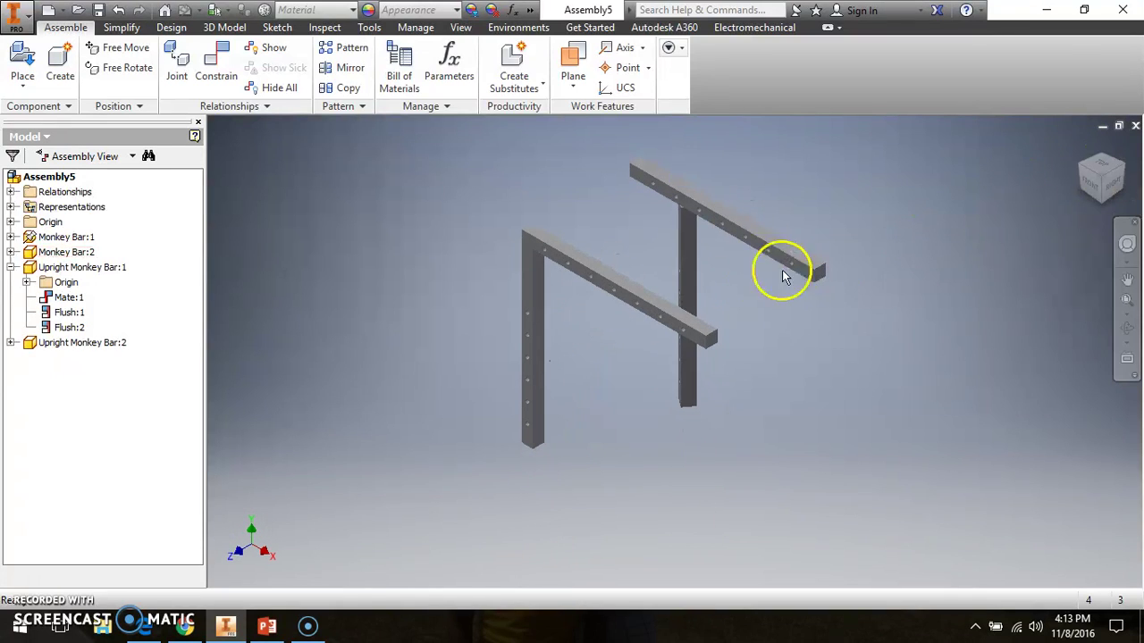
drag(690, 262, 667, 243)
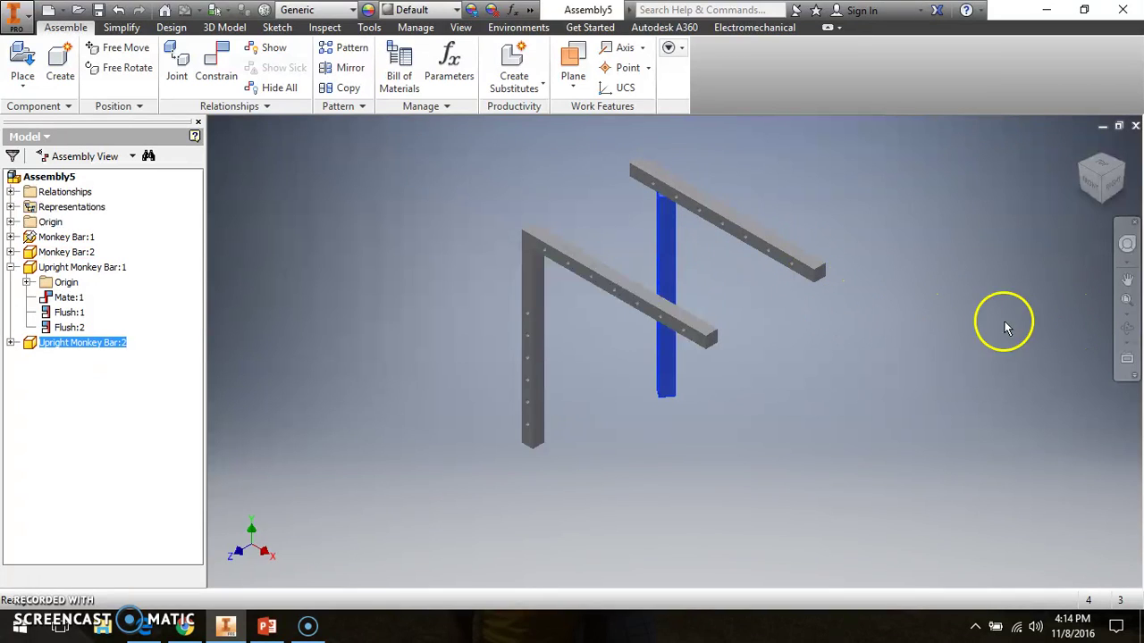
Step: Add a flush constraint between the second upright's holed side face and the second monkey bar's holed side face with 0.000 in offset
scroll(709, 319, up, 3)
middle_drag(688, 284, 691, 371)
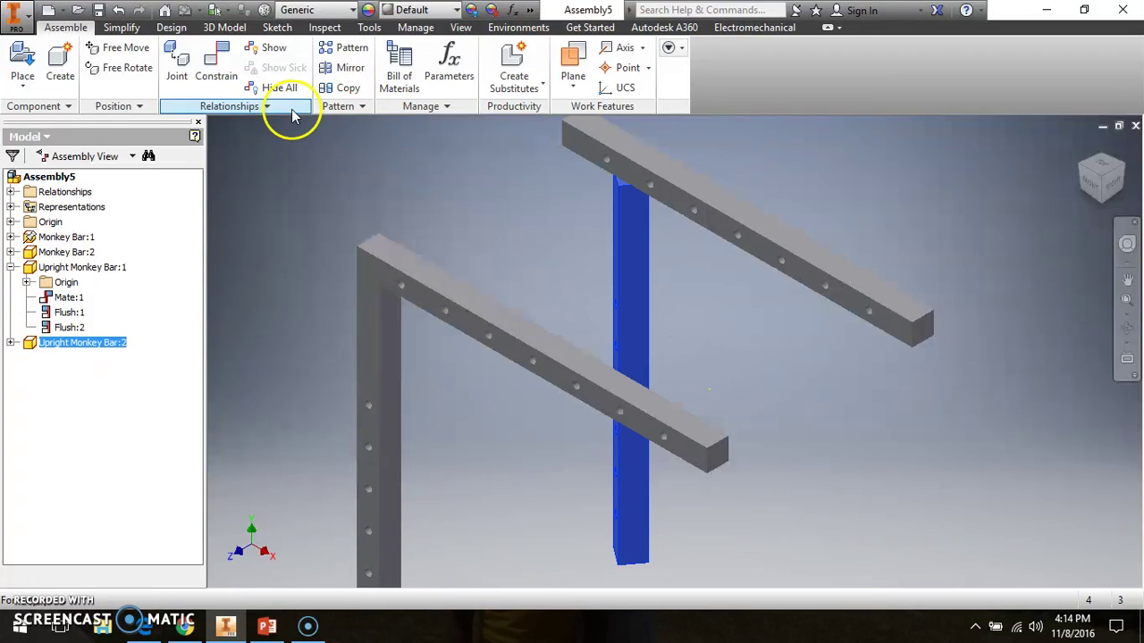
click(1127, 329)
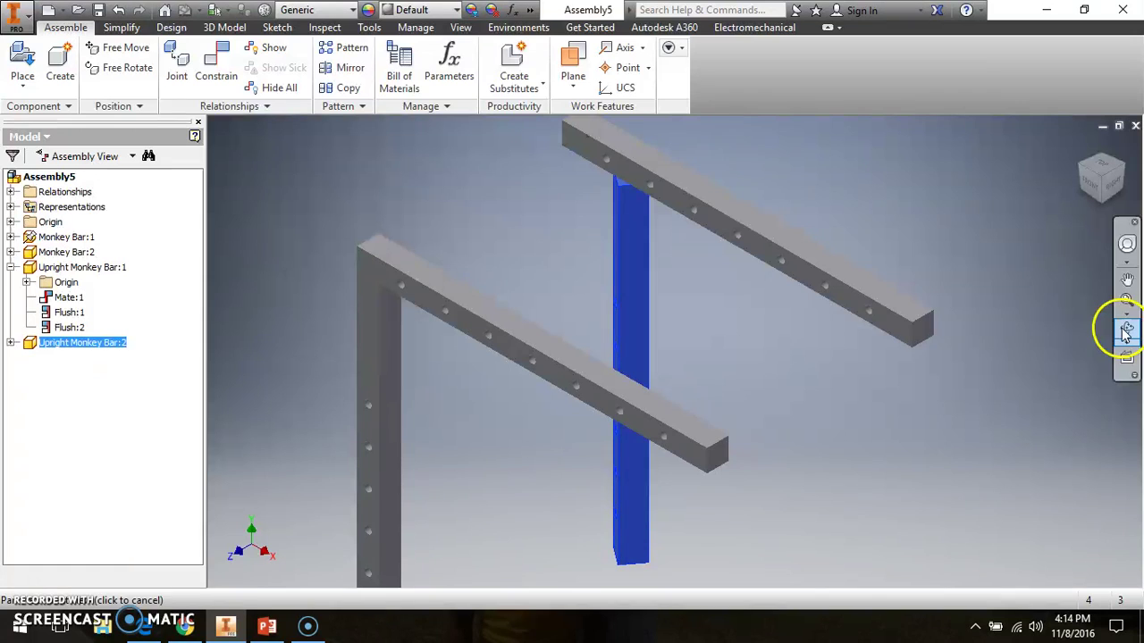
drag(684, 332, 797, 340)
right_click(843, 334)
key(Escape)
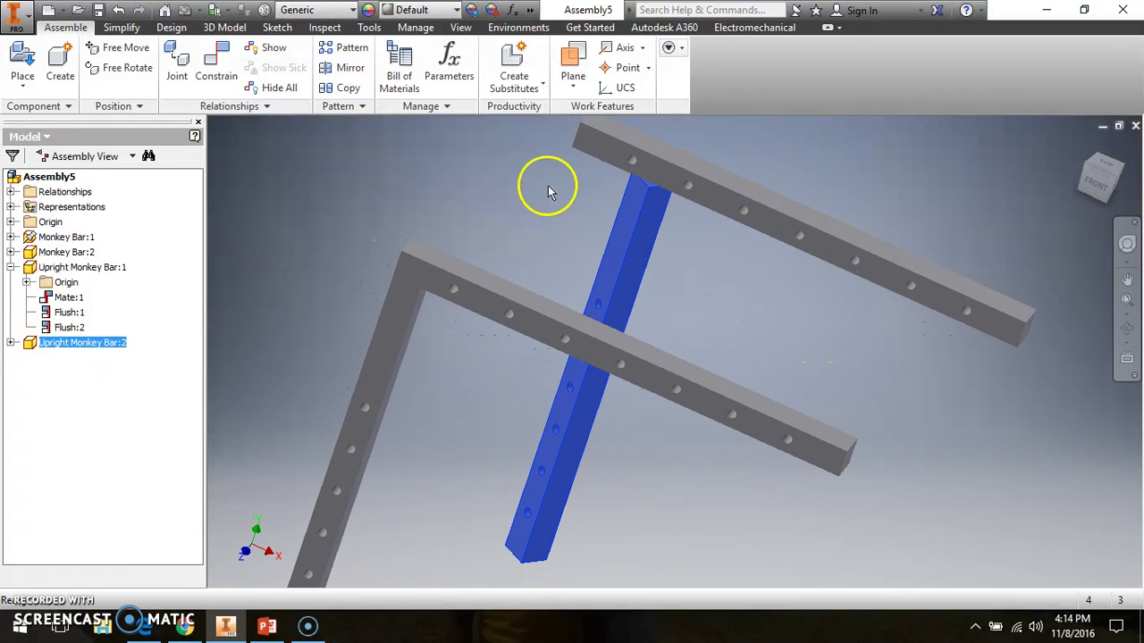
click(217, 65)
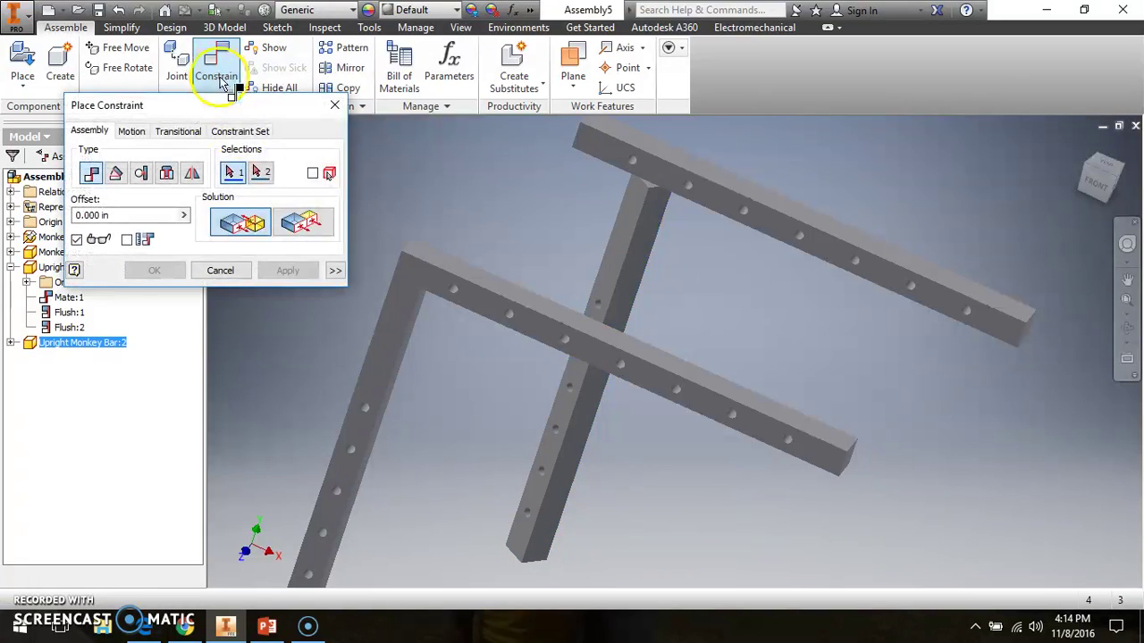
click(304, 225)
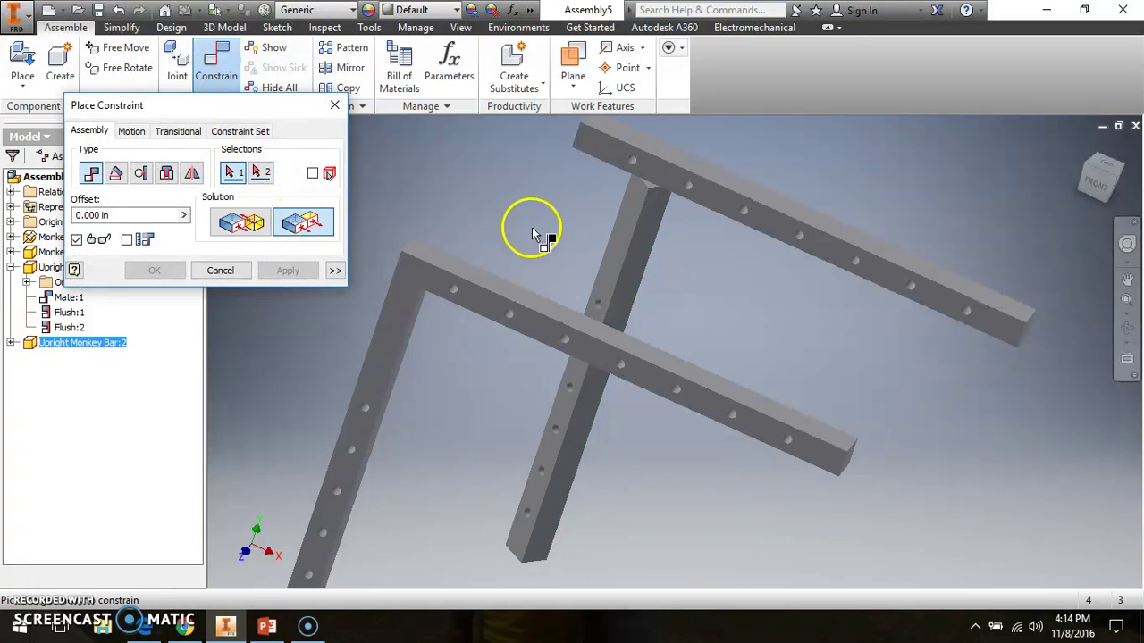
click(623, 243)
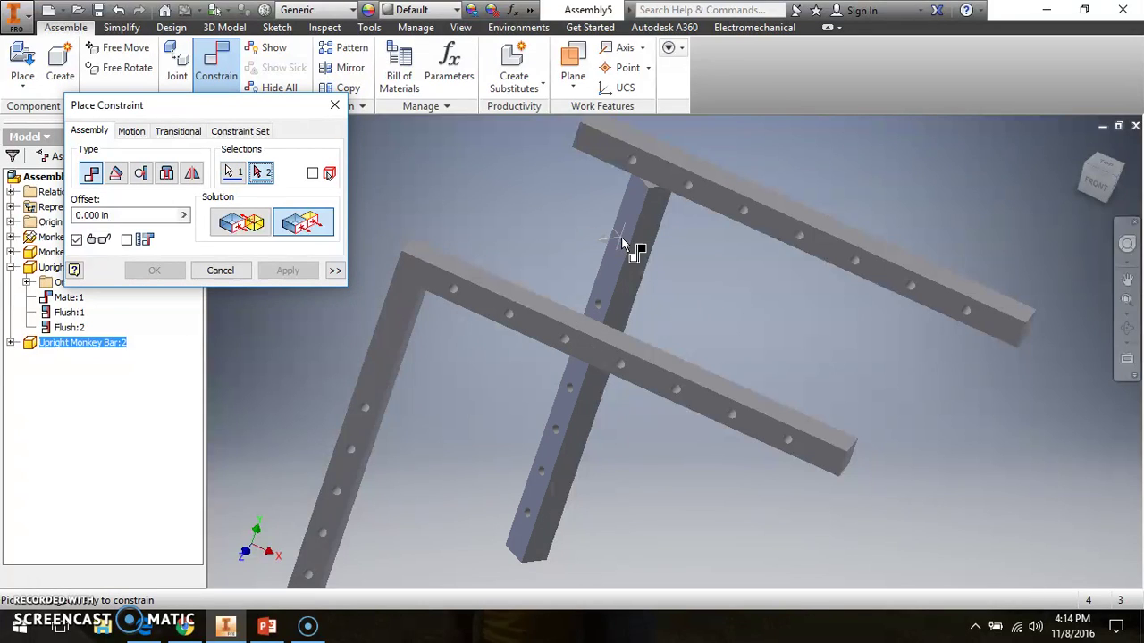
click(652, 174)
click(295, 271)
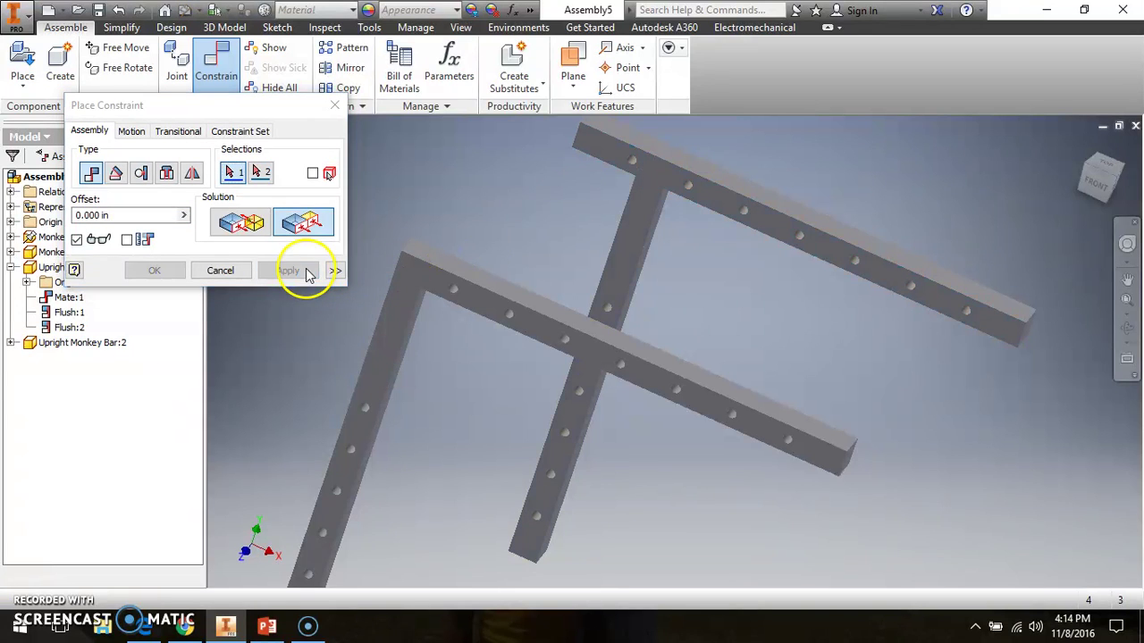
click(335, 104)
Step: Test-move the second upright and flush its outer side face with the second monkey bar's adjacent end face at 0.000 in offset
click(1081, 145)
mouse_move(664, 242)
mouse_down()
mouse_move(684, 271)
mouse_move(643, 245)
mouse_move(664, 260)
mouse_up()
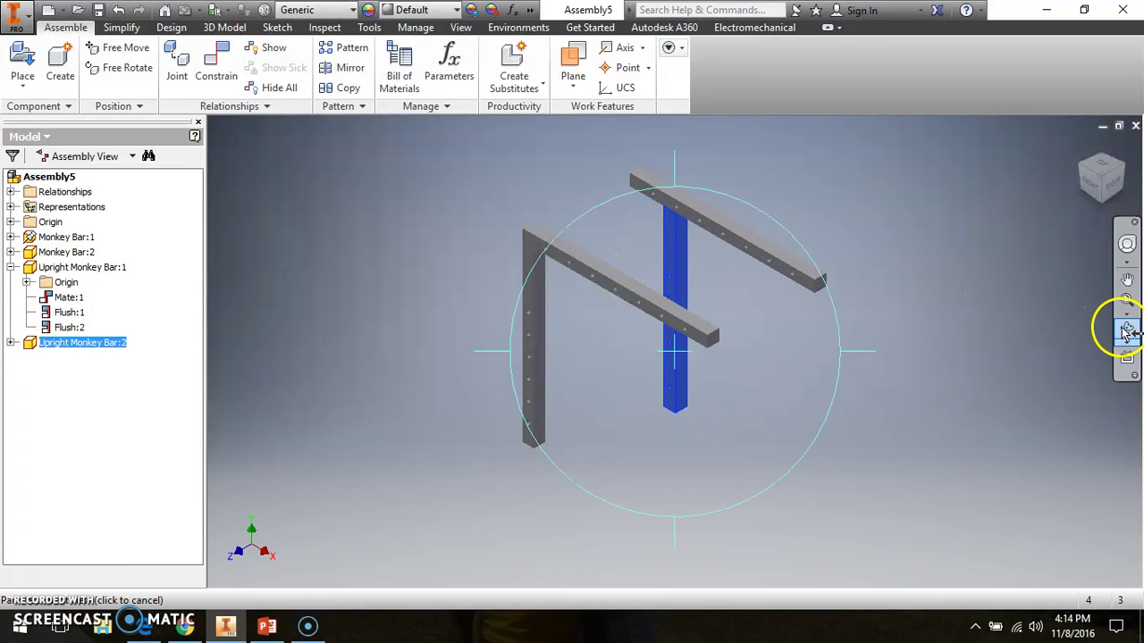
drag(685, 334, 919, 376)
right_click(920, 382)
click(983, 376)
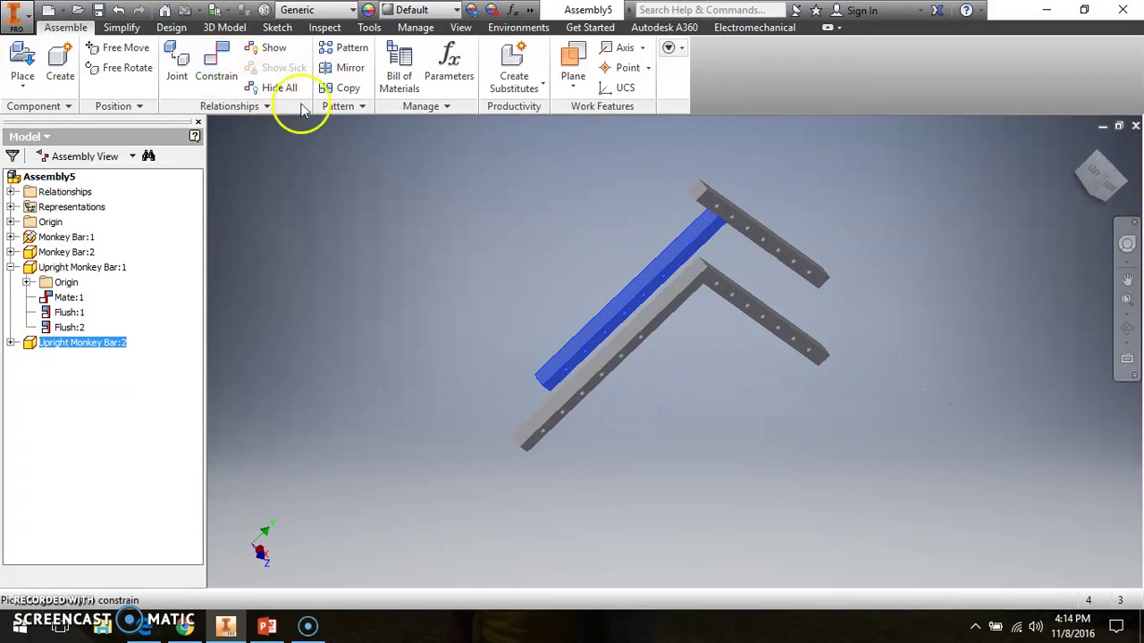
key(c)
click(303, 223)
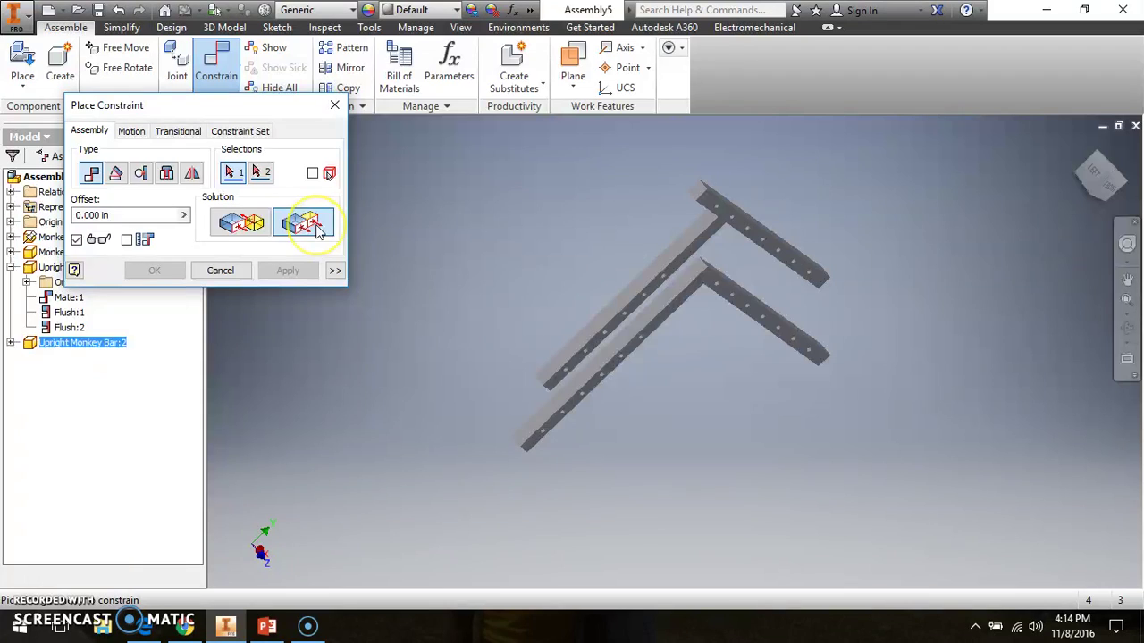
click(669, 239)
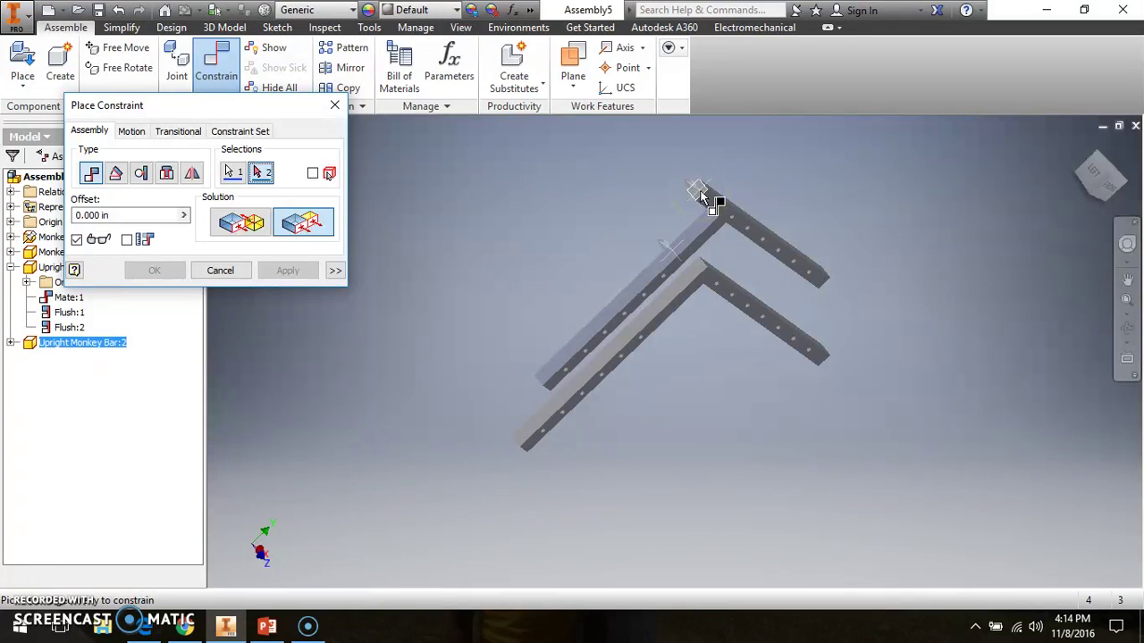
click(701, 195)
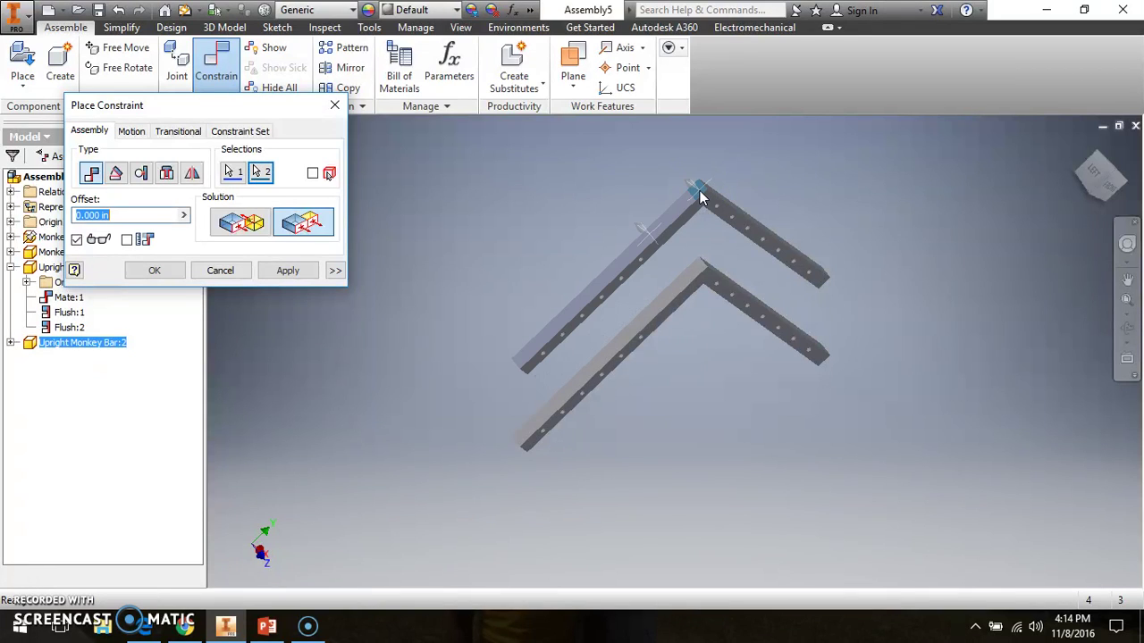
click(295, 271)
click(332, 107)
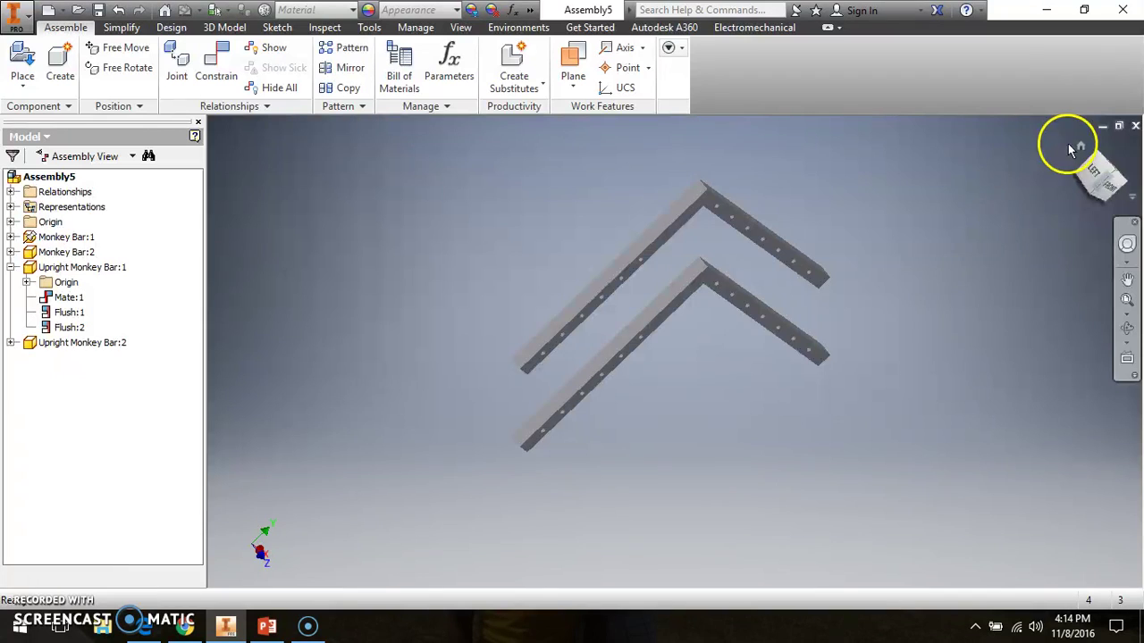
Step: Test-move the second monkey bar together with its attached upright, shifting the pair slightly
click(1082, 147)
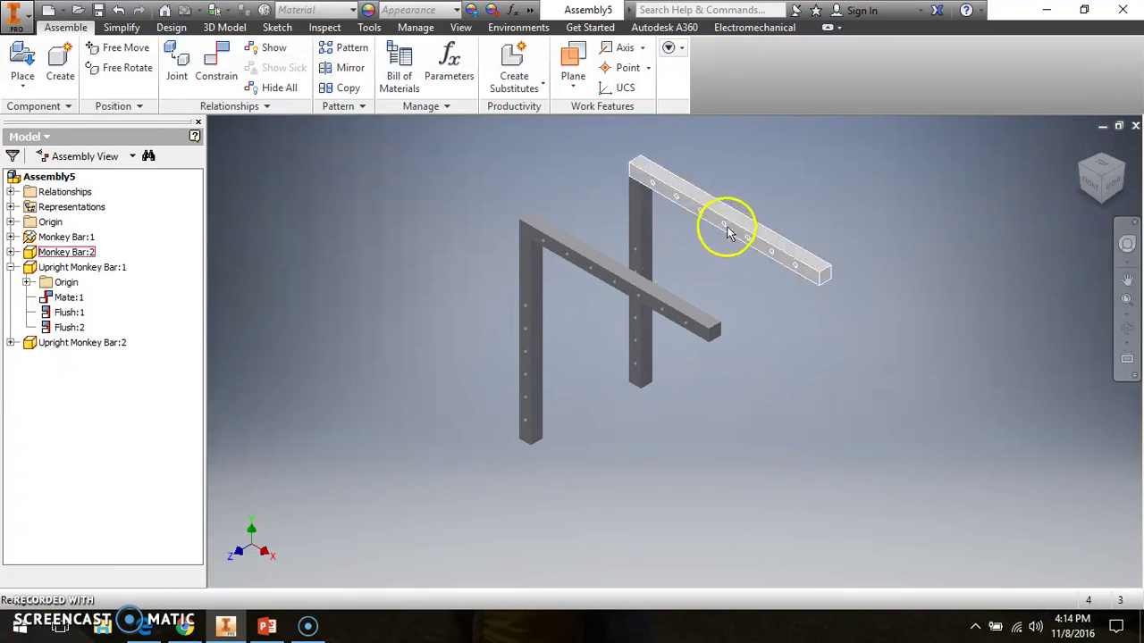
click(702, 226)
drag(701, 227, 752, 246)
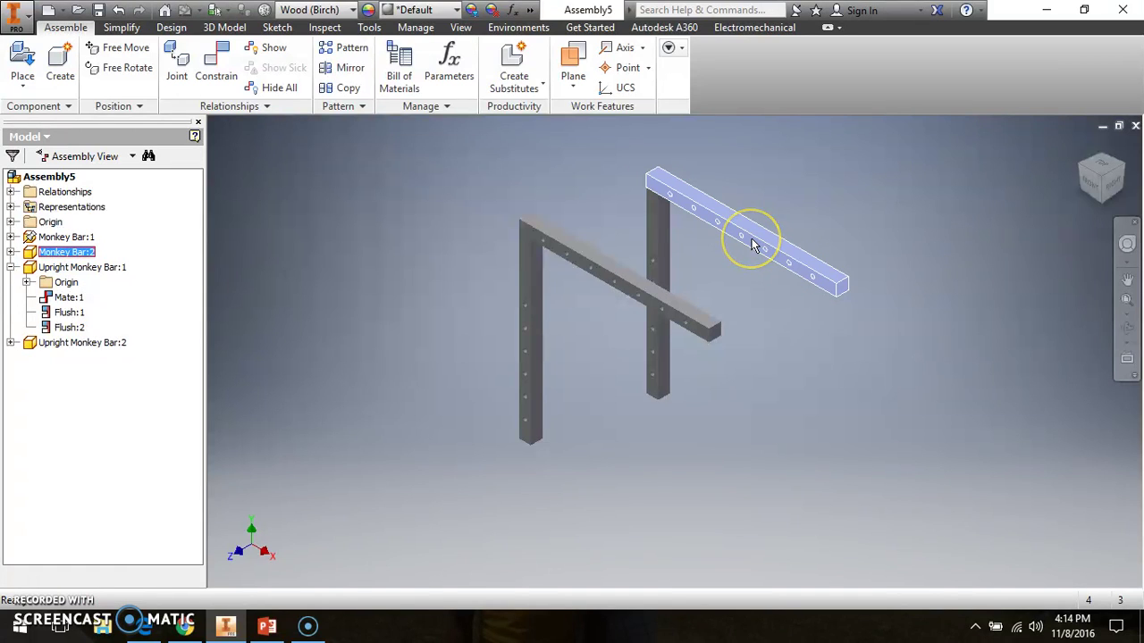
Step: Switch to the Playground Assembly Support document in Chrome, review steps 2 to 5 with the monkey bar diagram, and return to the Inventor assembly
key(alt+Tab)
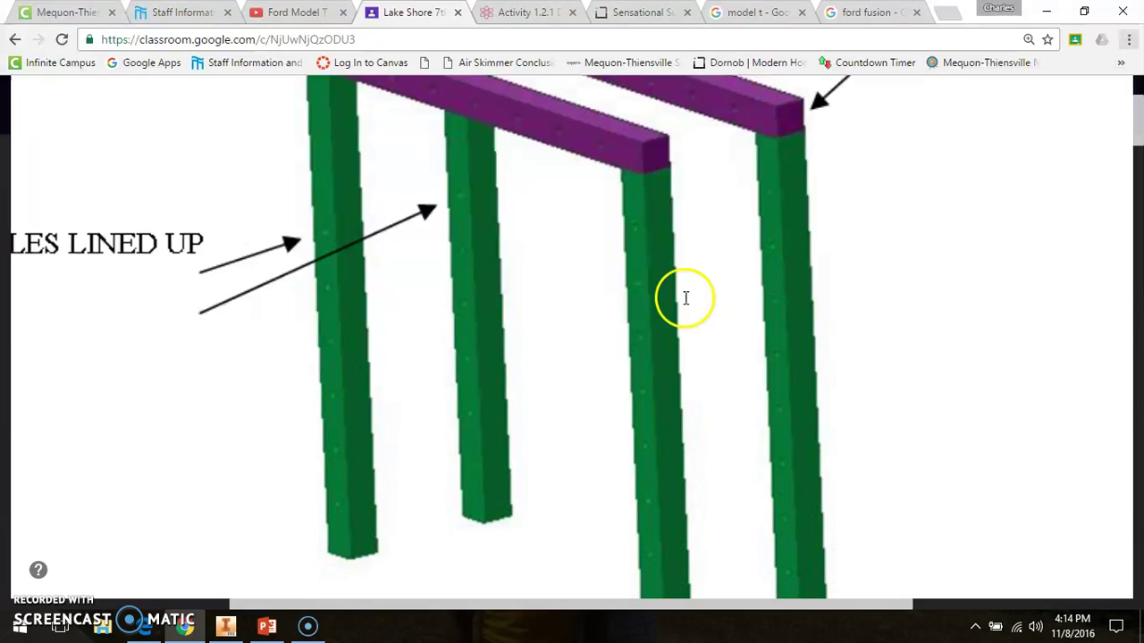
scroll(560, 363, up, 1)
scroll(561, 363, down, 1)
scroll(554, 362, up, 4)
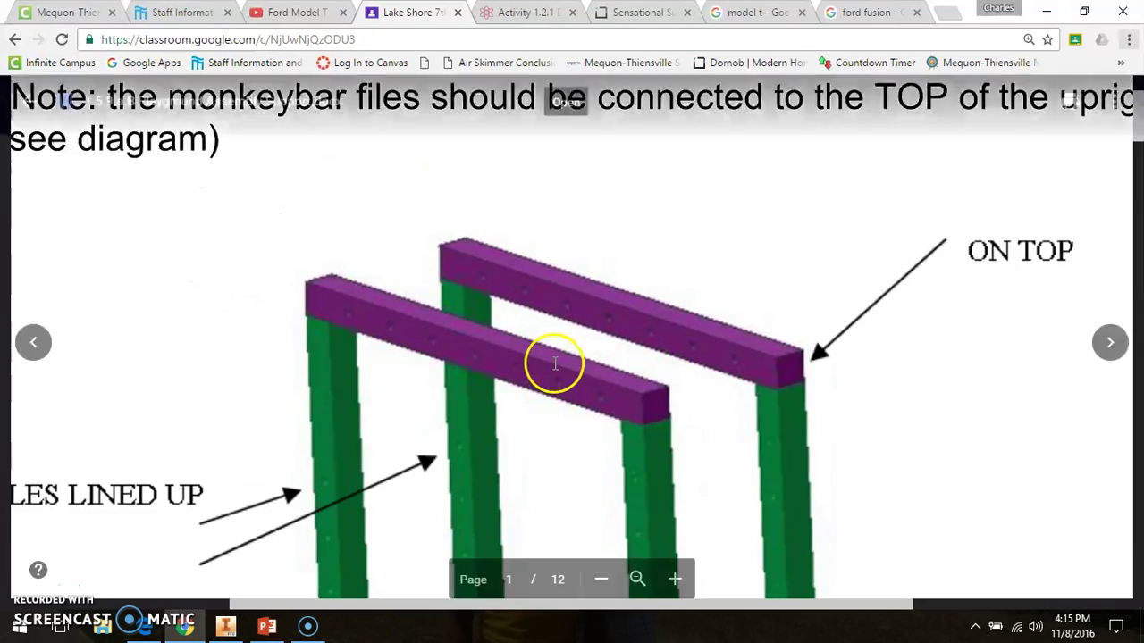
click(600, 579)
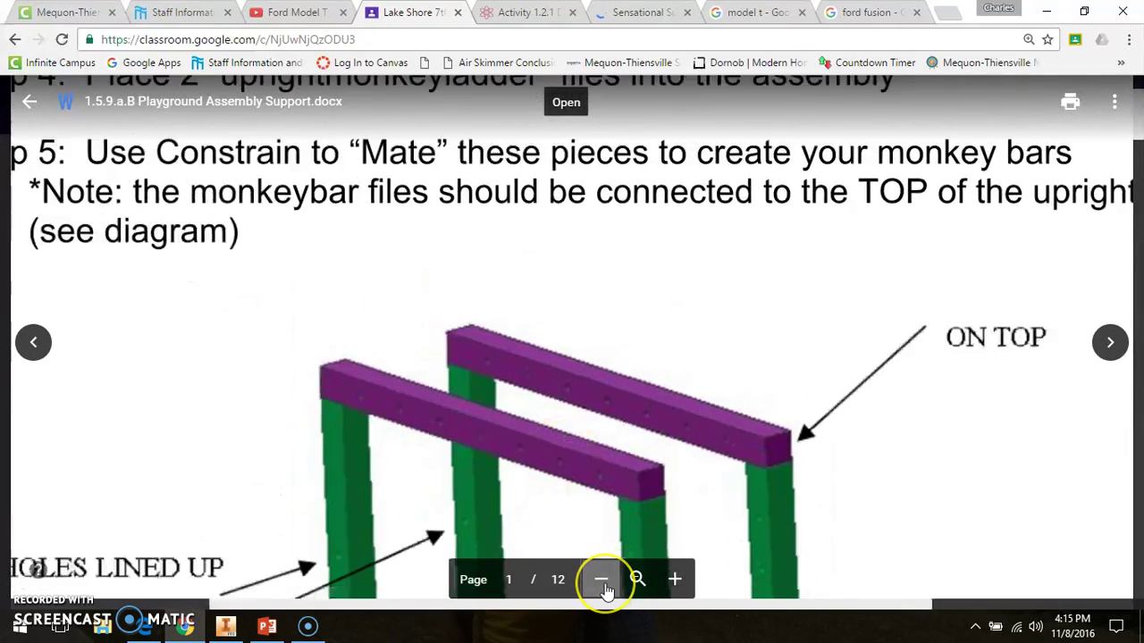
scroll(628, 524, down, 1)
scroll(617, 492, up, 1)
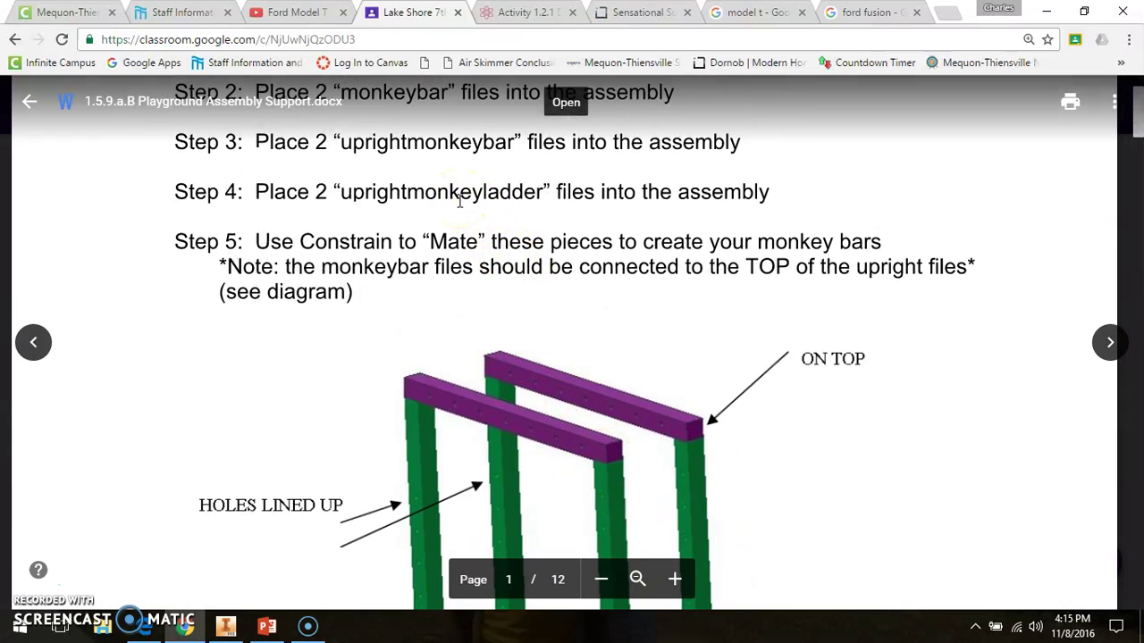
key(alt+Tab)
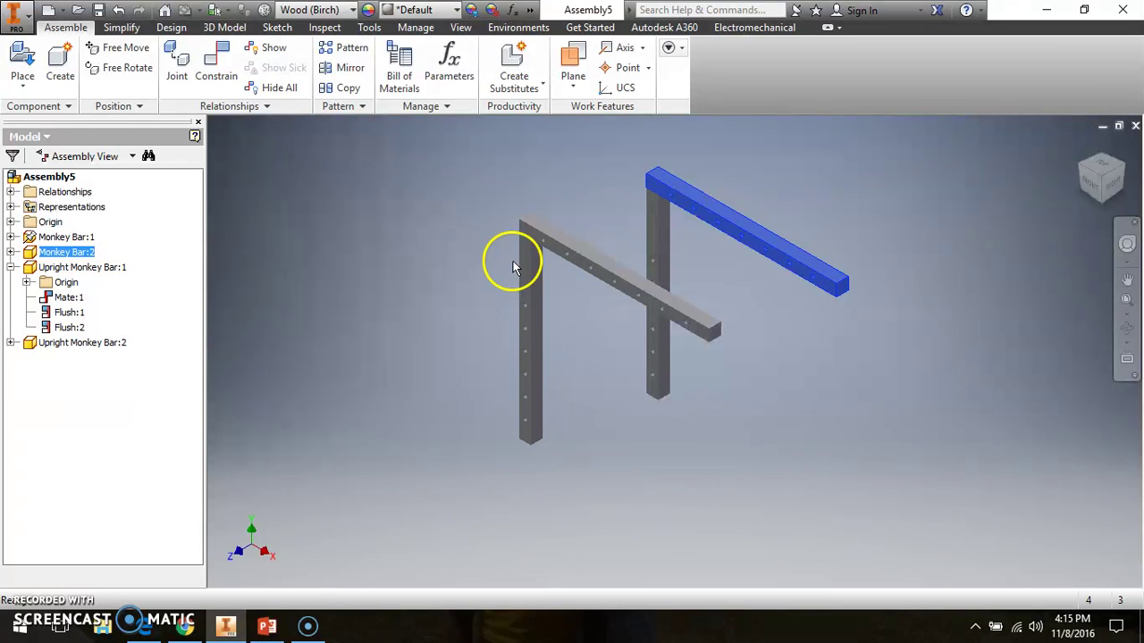
Step: Place two Monkey Bar Ladder components from the Playground folder in the open space below and beside the monkey bars
click(27, 63)
scroll(563, 295, down, 5)
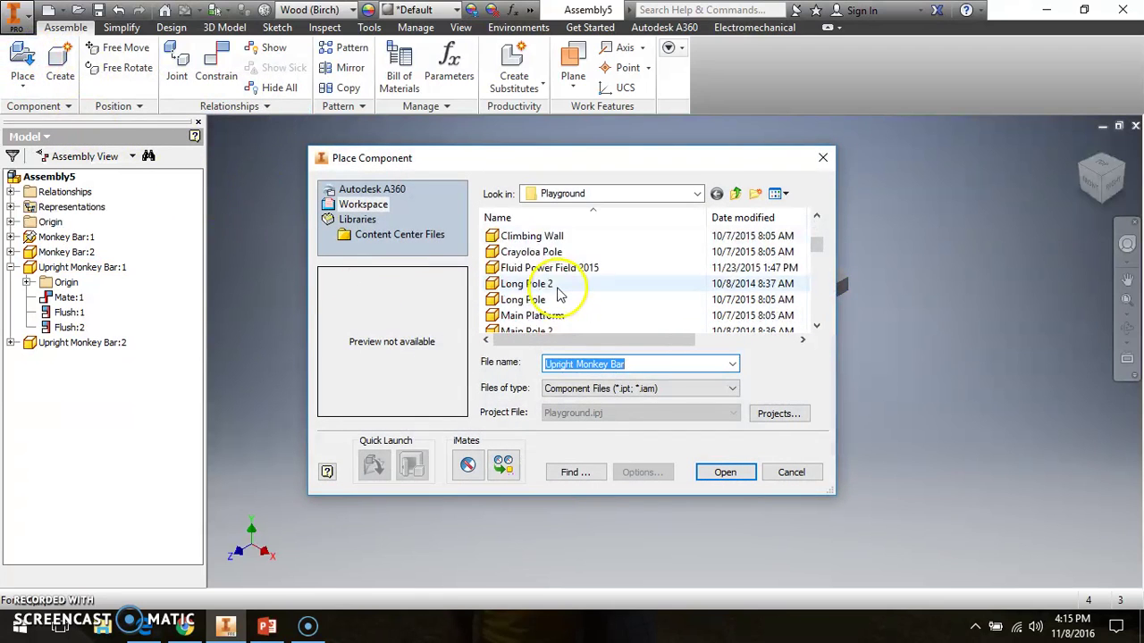
click(554, 285)
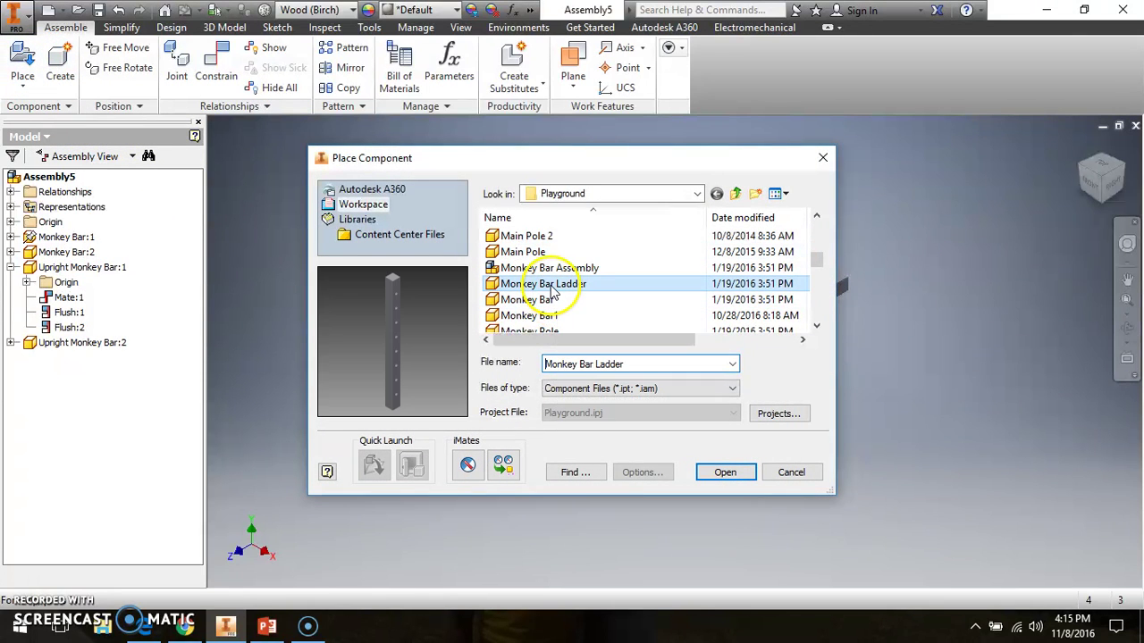
double_click(553, 286)
click(679, 431)
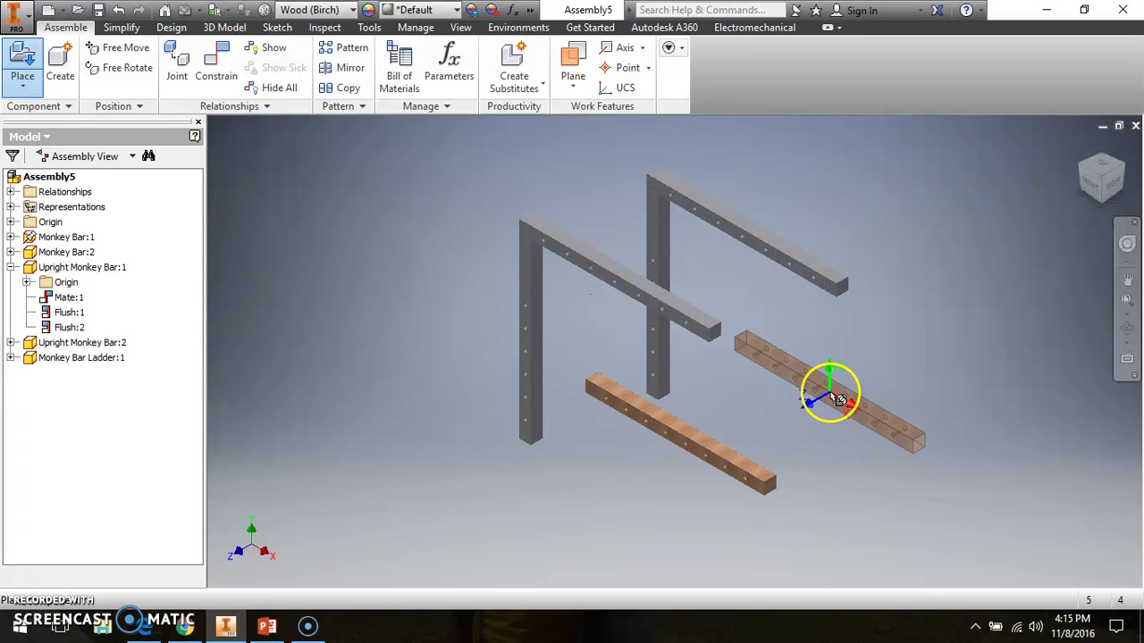
right_click(843, 386)
click(922, 386)
Step: Finish placing components and set the first Monkey Bar Ladder's appearance to Default
right_click(721, 451)
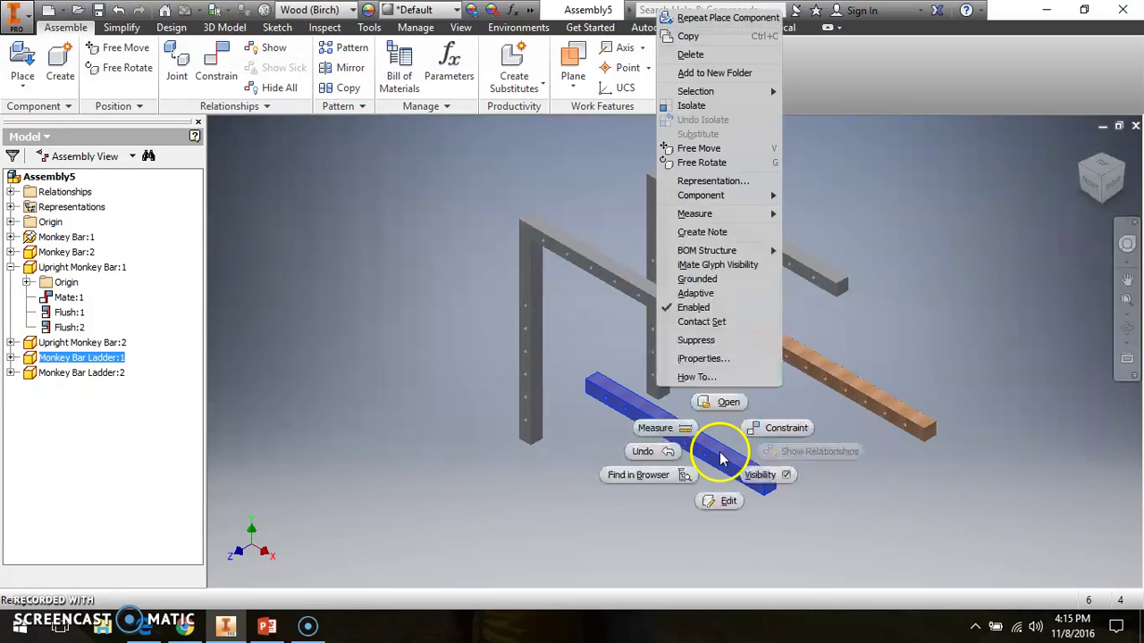
click(348, 290)
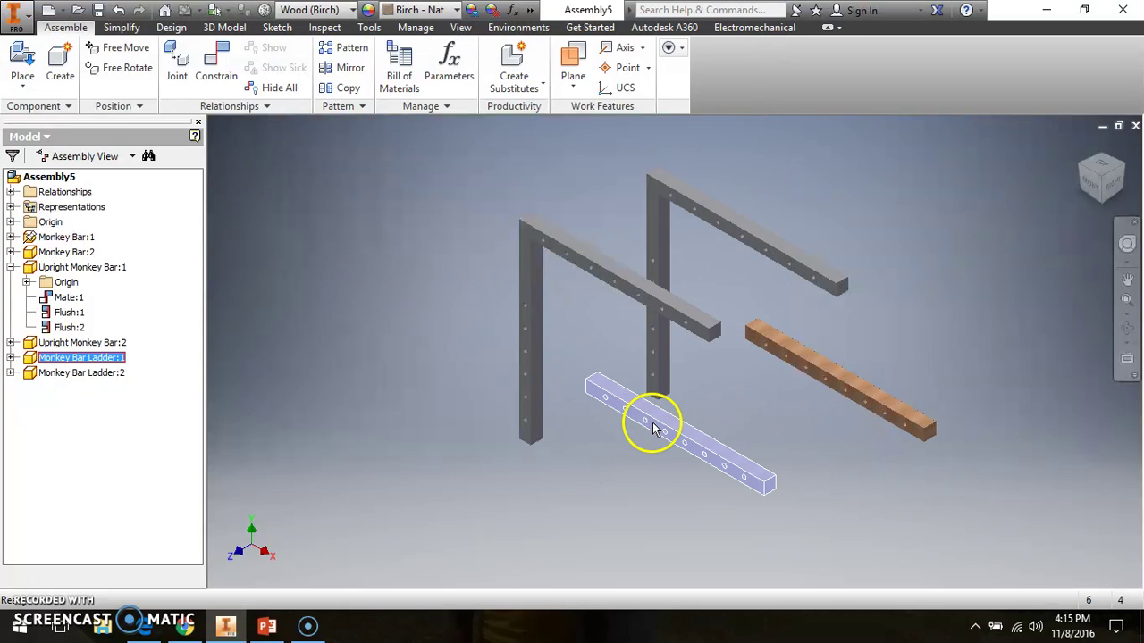
click(408, 17)
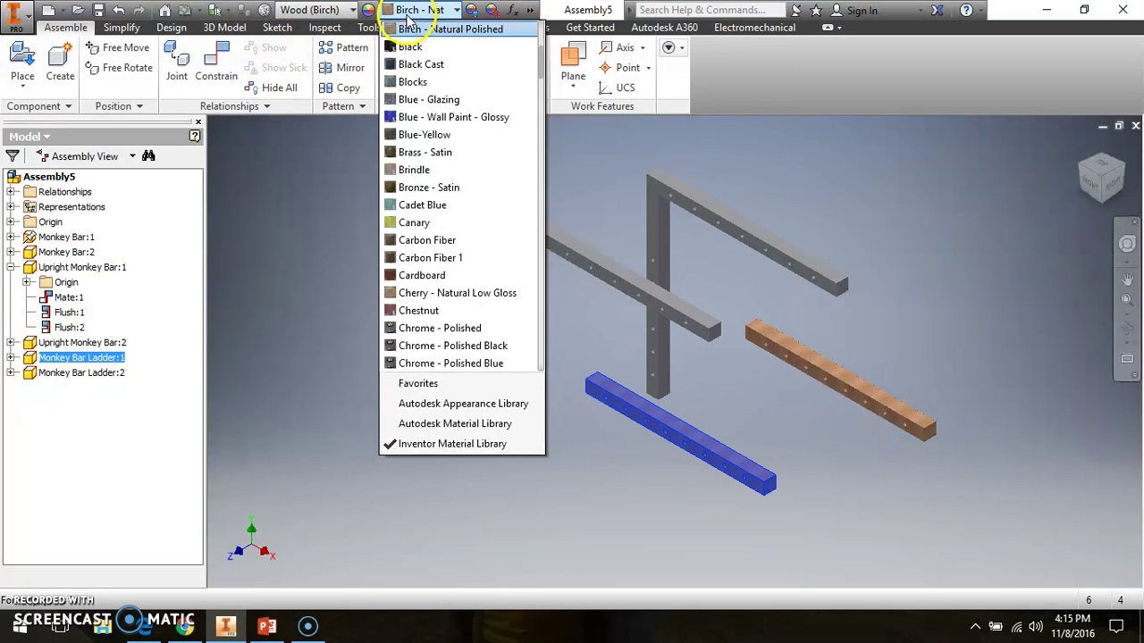
scroll(482, 284, down, 4)
scroll(447, 313, down, 3)
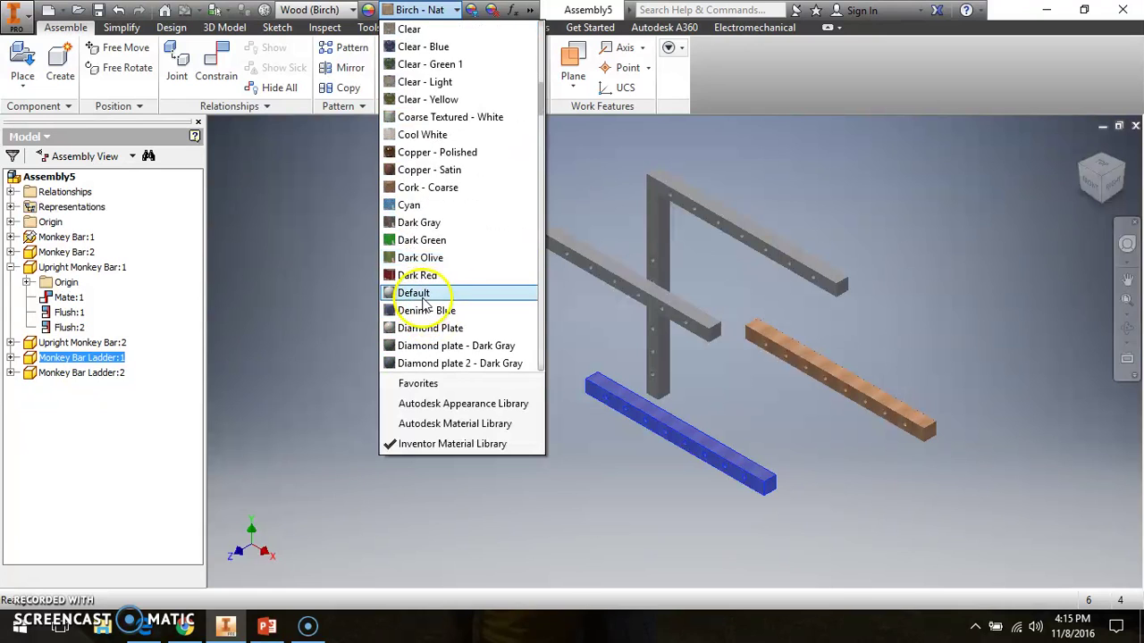
click(421, 293)
Step: Set the second Monkey Bar Ladder's appearance to Default
click(819, 367)
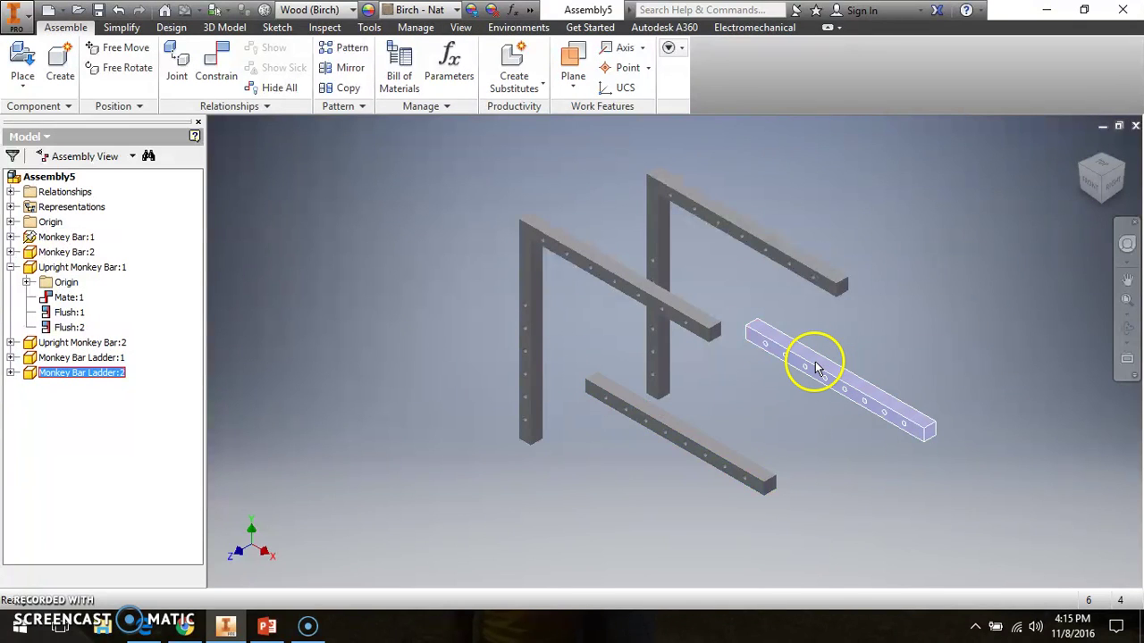
click(415, 9)
scroll(453, 246, down, 4)
scroll(453, 250, down, 3)
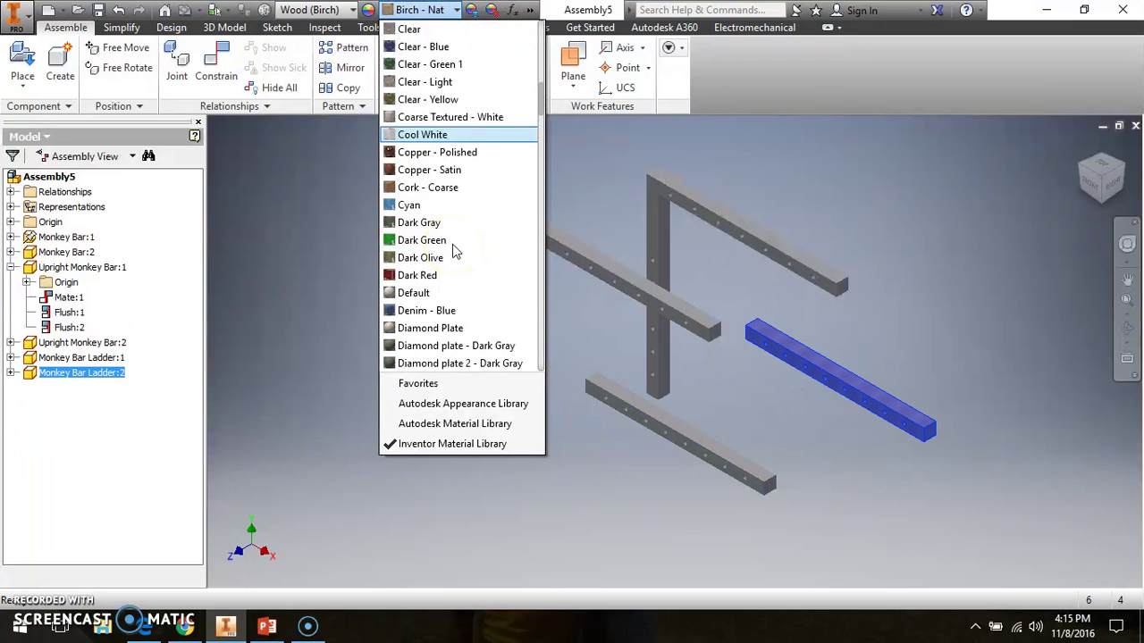
click(421, 293)
click(906, 387)
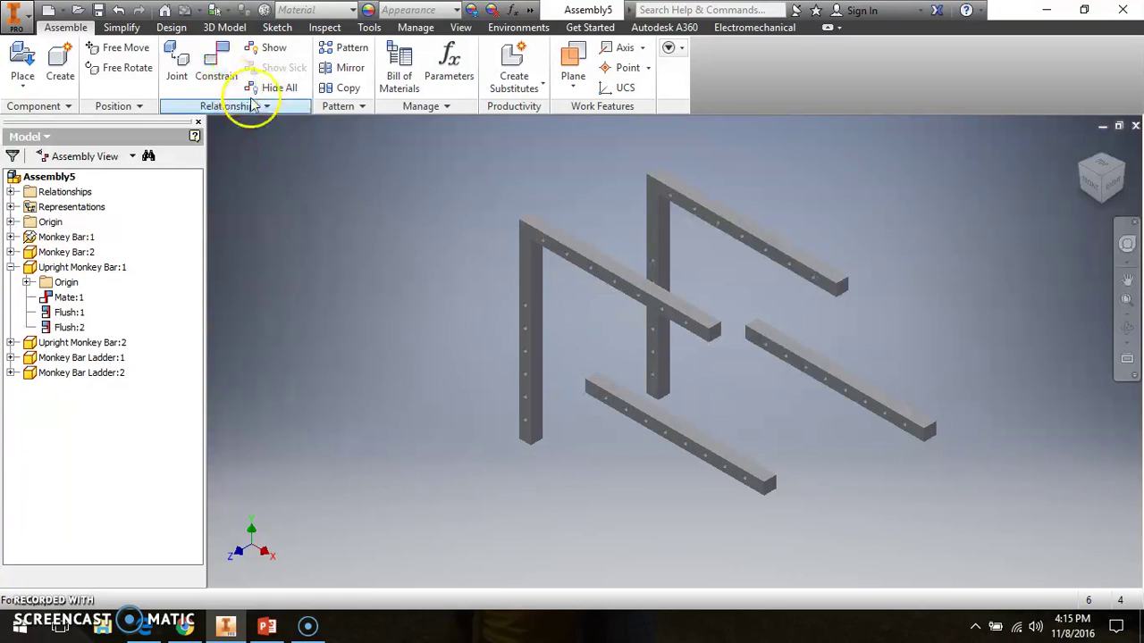
Step: Free-rotate the first Monkey Bar Ladder into a roughly upright position near the free end of the front monkey bar
click(125, 68)
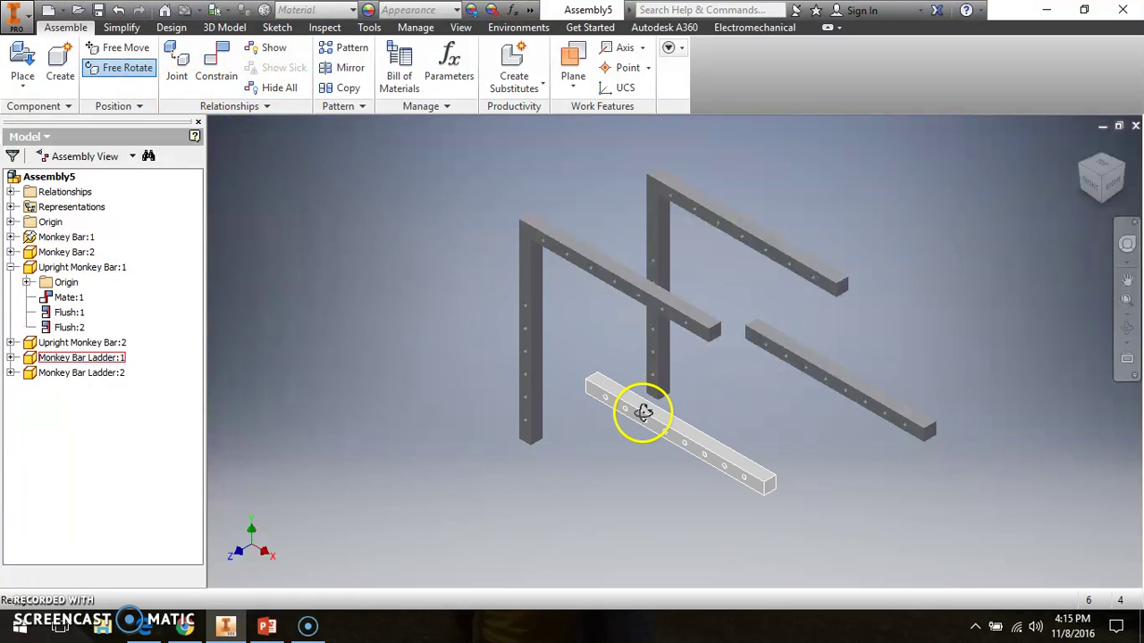
click(643, 412)
drag(739, 464, 746, 438)
right_click(745, 457)
click(792, 453)
Step: Mate the first ladder's upper end face to the underside of the front monkey bar at 0.000 in offset
click(219, 76)
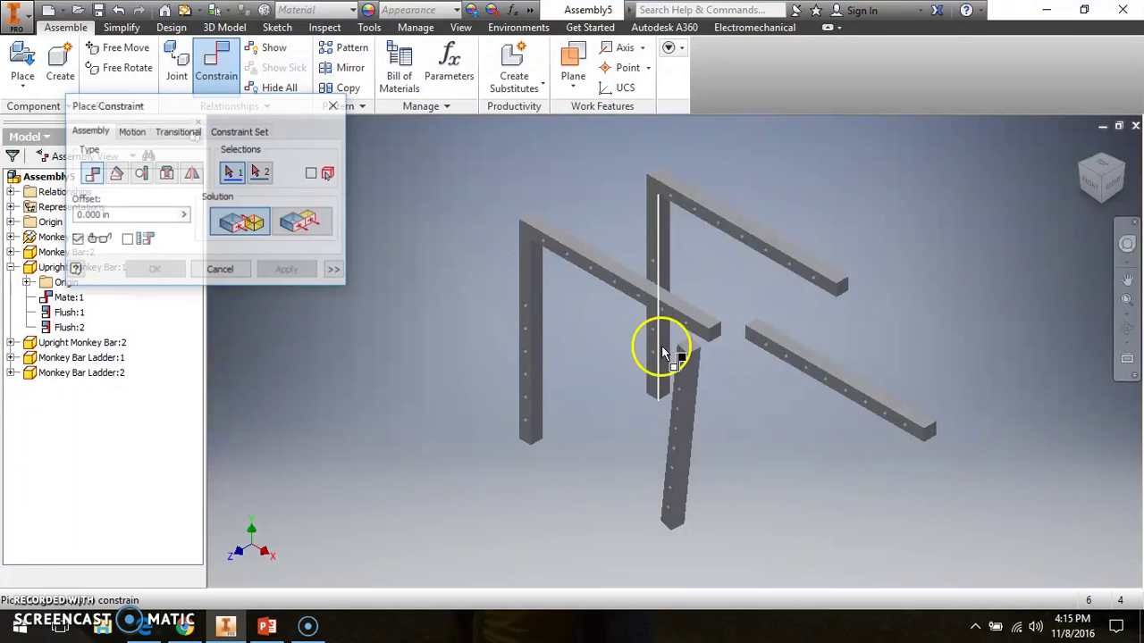
click(690, 351)
click(1126, 329)
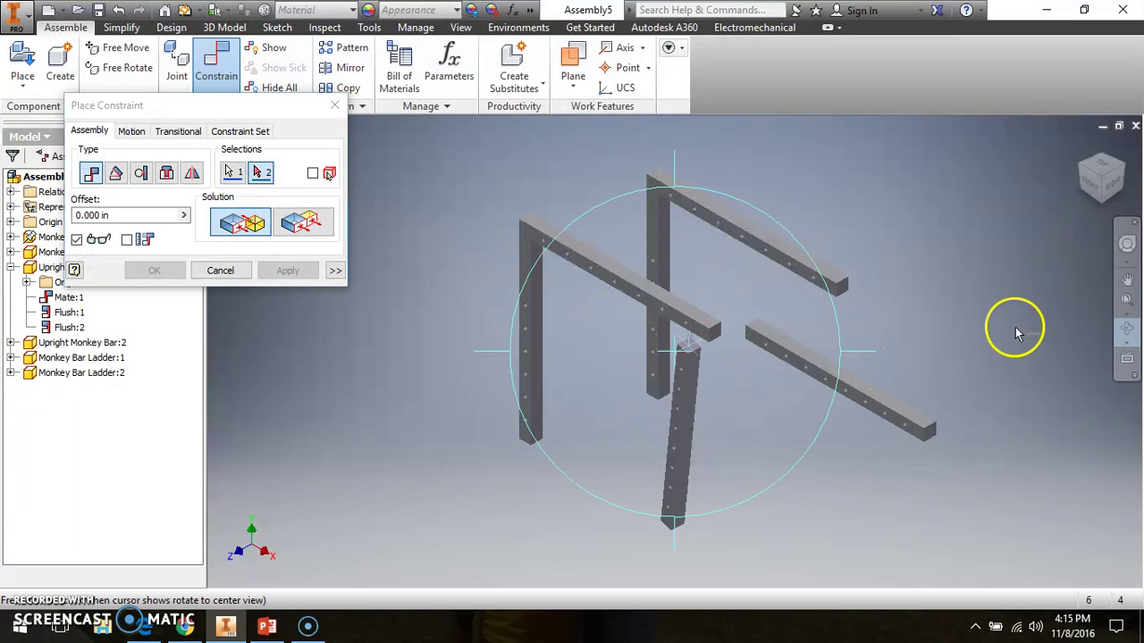
drag(619, 358, 528, 188)
right_click(541, 219)
click(597, 212)
scroll(621, 228, up, 5)
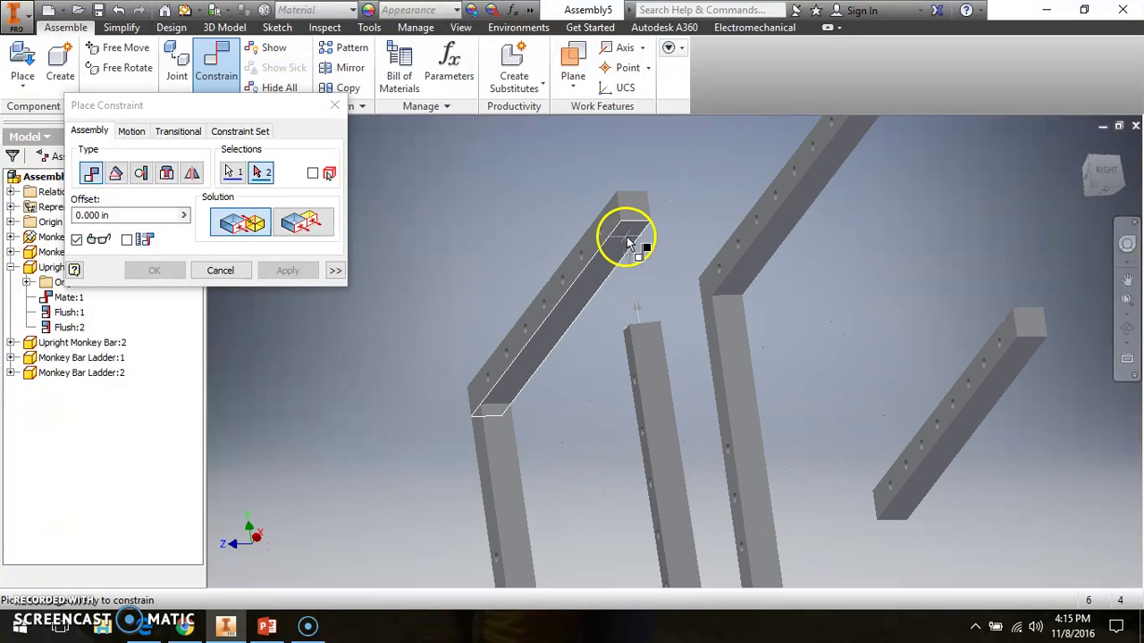
click(626, 239)
click(299, 277)
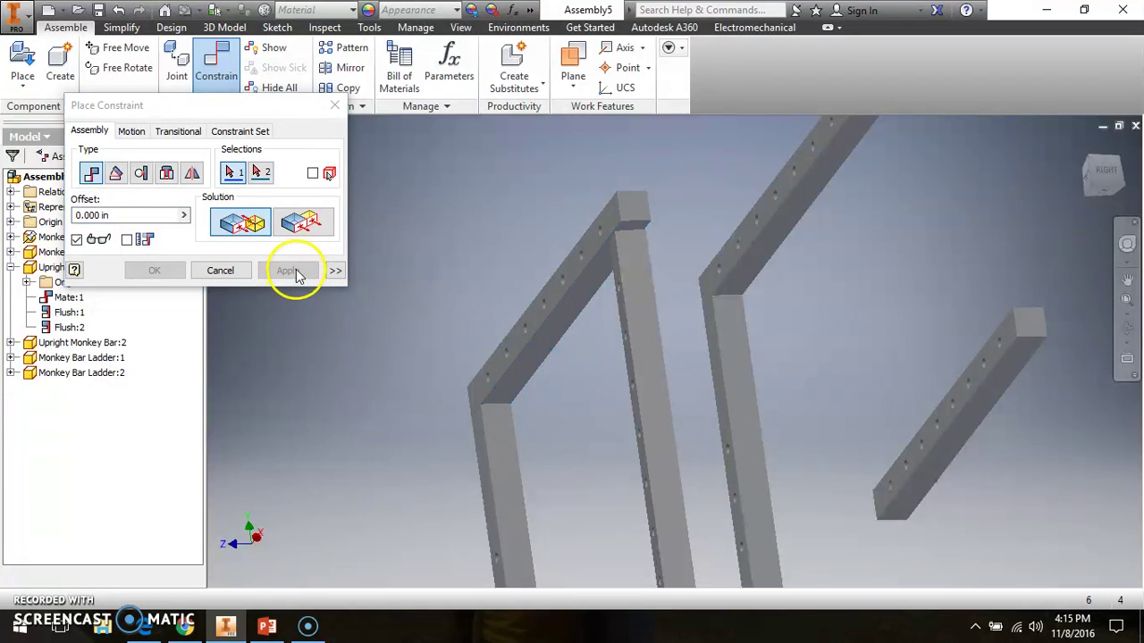
Step: Flush the first ladder's outer side face with the front monkey bar's end face at 0.000 in offset, and test-move the ladder
click(302, 226)
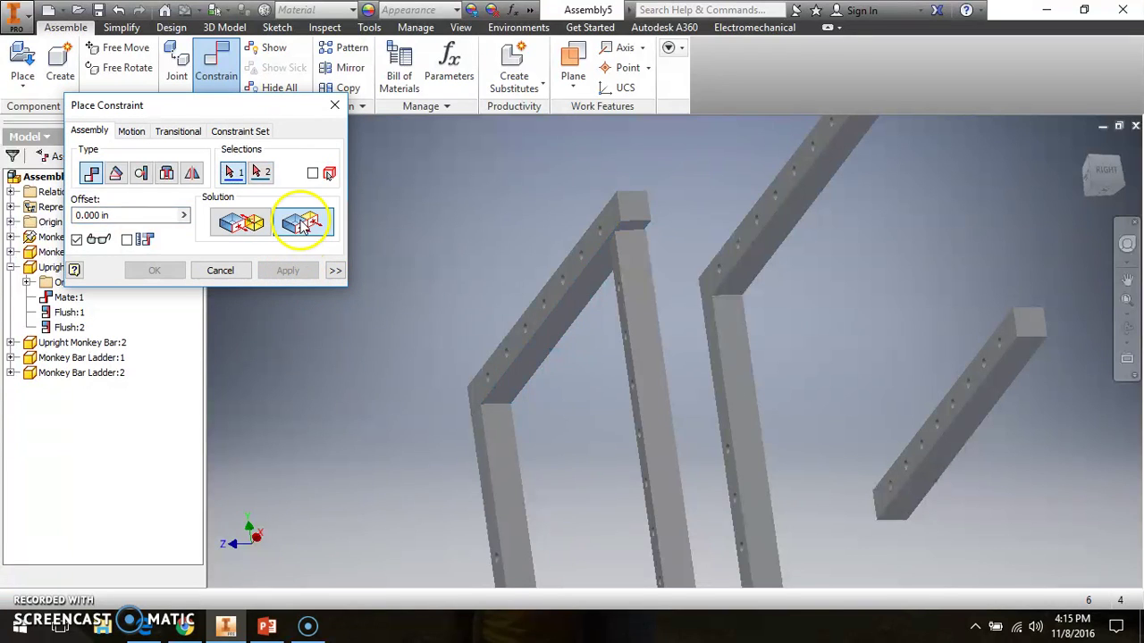
click(635, 279)
click(645, 222)
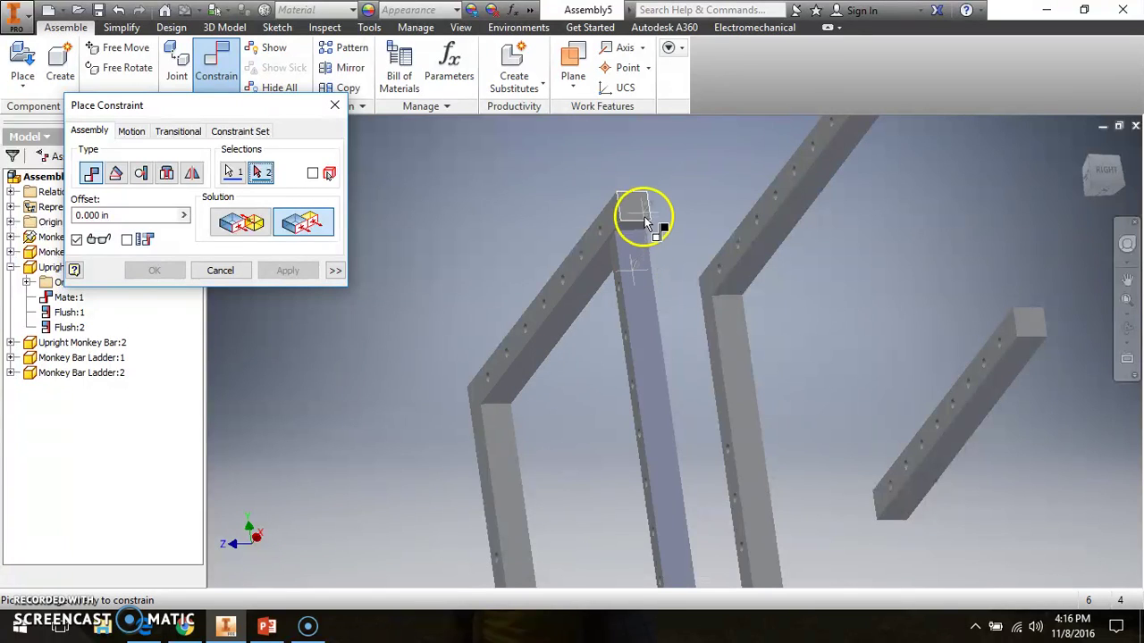
click(638, 211)
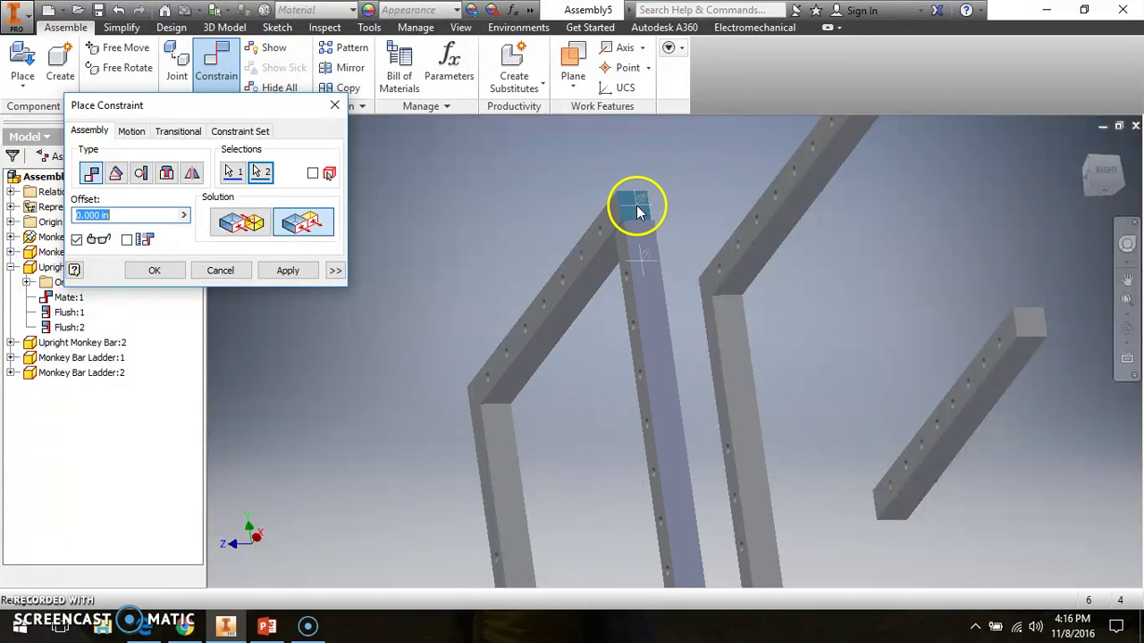
click(290, 277)
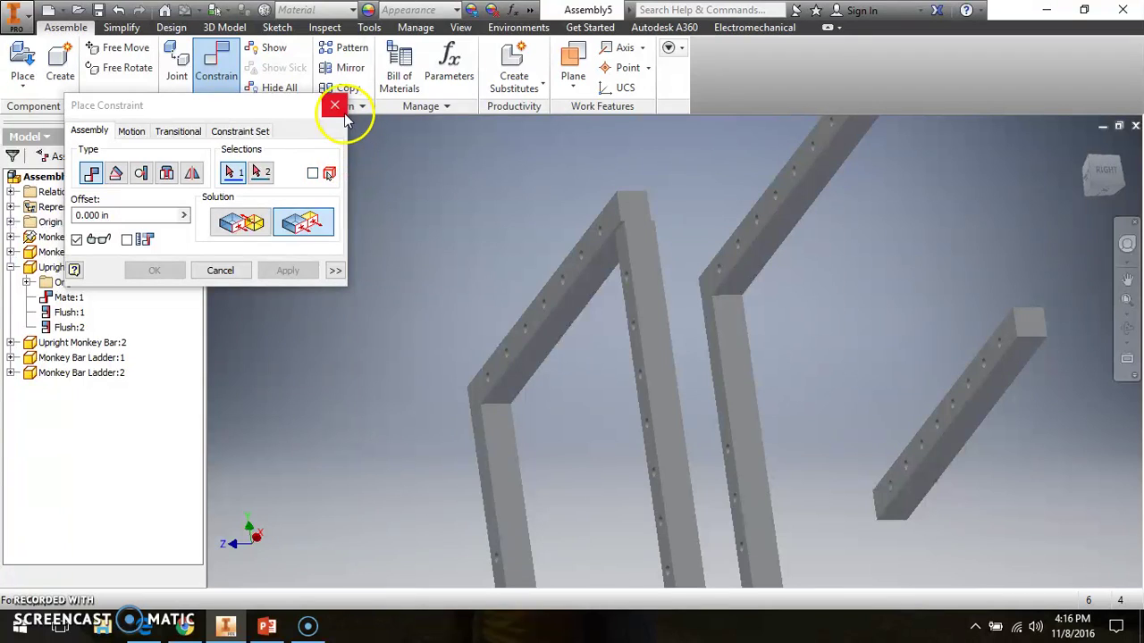
click(340, 110)
click(617, 329)
mouse_move(619, 342)
mouse_down()
mouse_move(599, 340)
mouse_move(626, 342)
mouse_up()
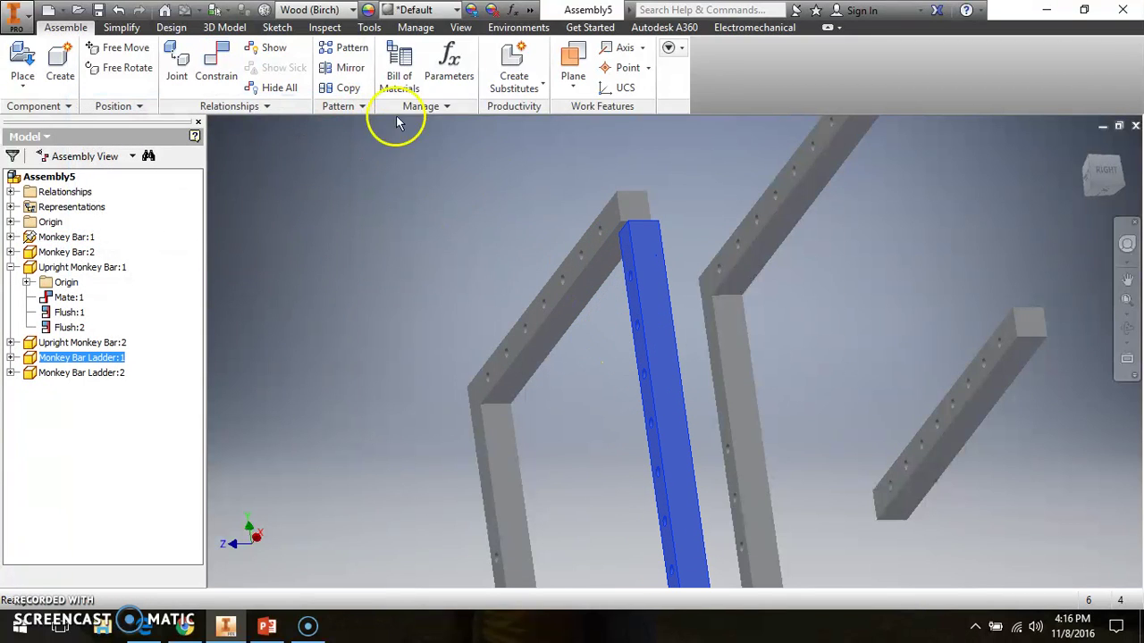
Step: Flush the first ladder's hole-side face with the front monkey bar's hole-side face at 0.000 in offset, and test that the ladder is fixed
click(234, 76)
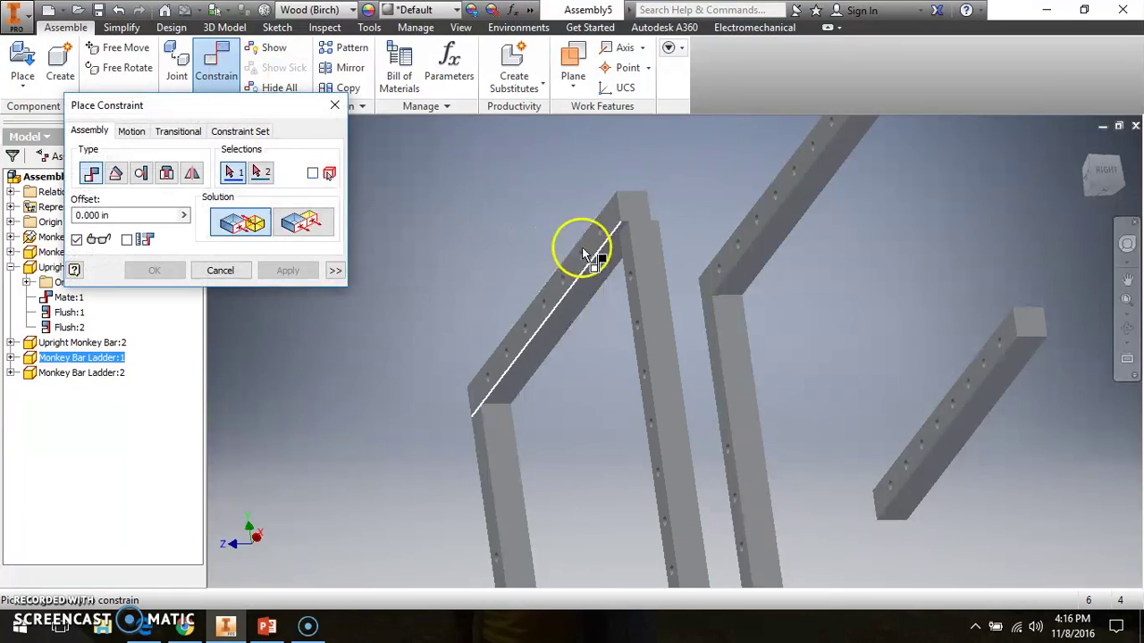
click(1080, 147)
scroll(694, 352, up, 6)
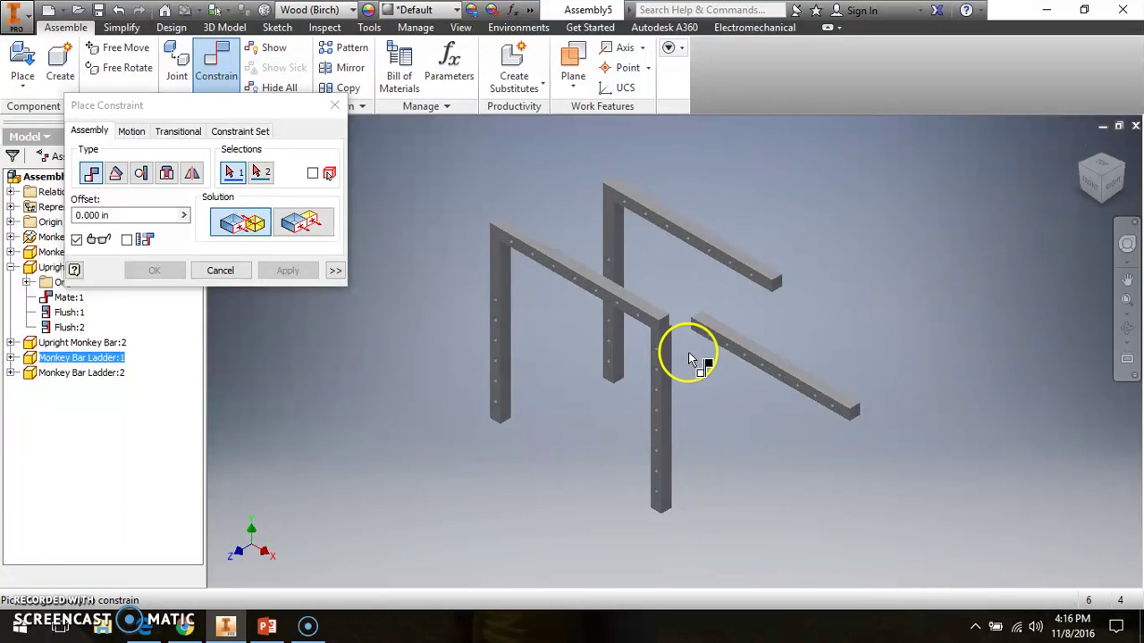
click(596, 288)
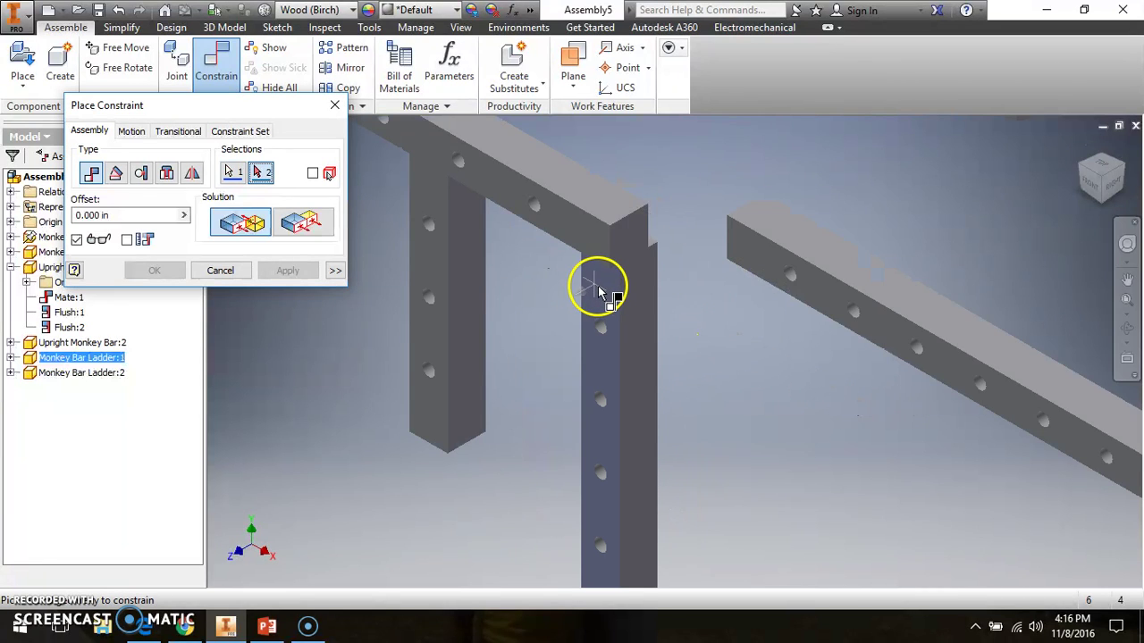
click(590, 249)
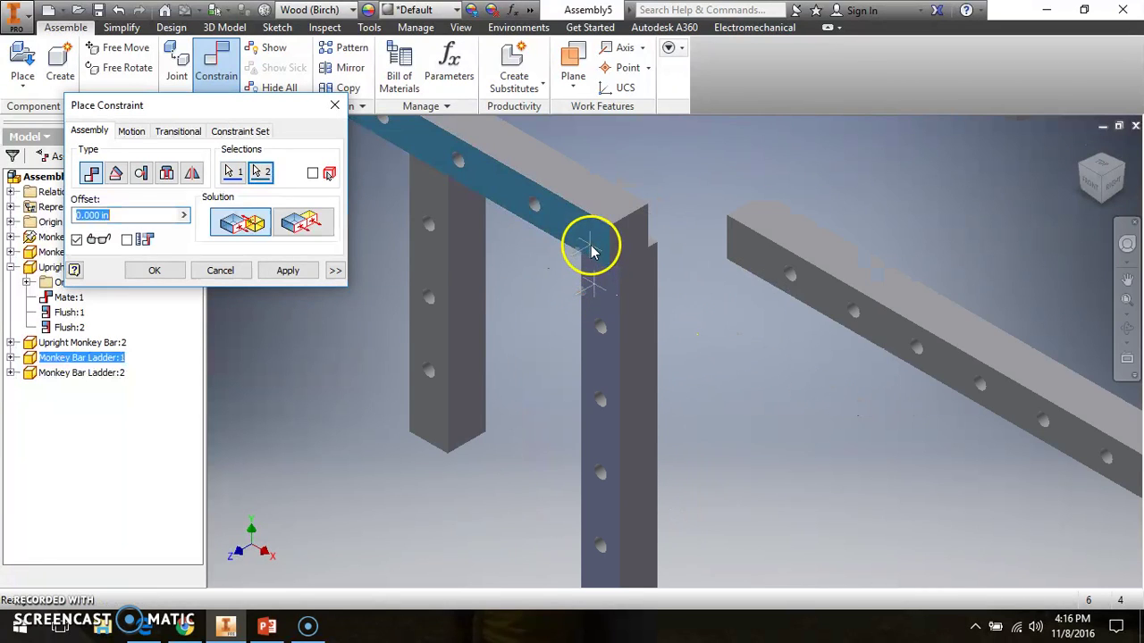
click(308, 226)
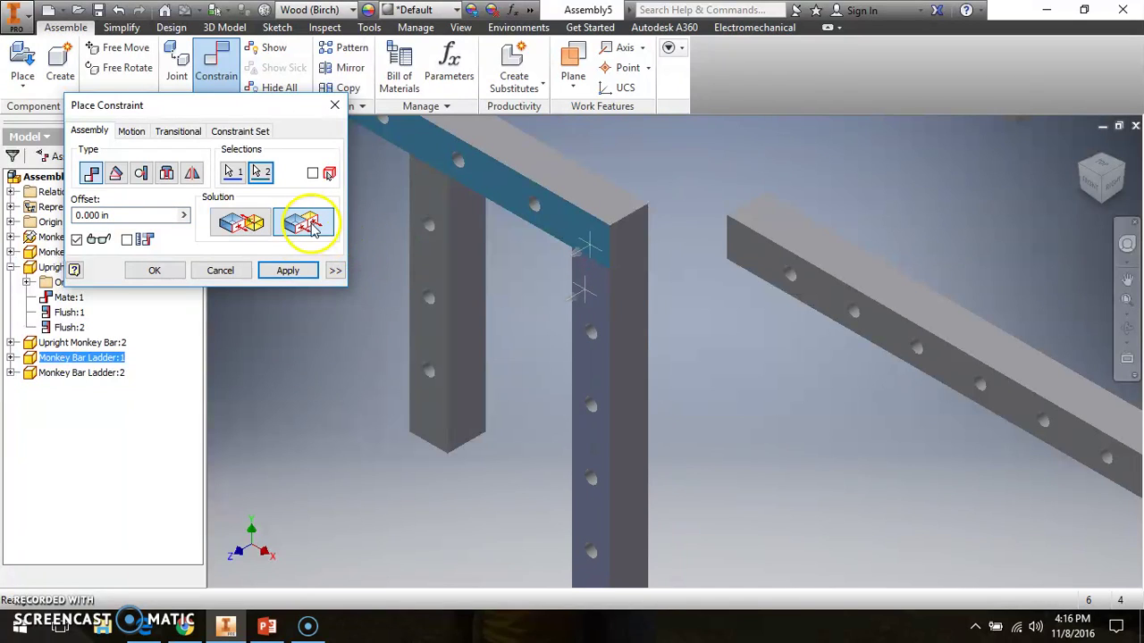
click(277, 271)
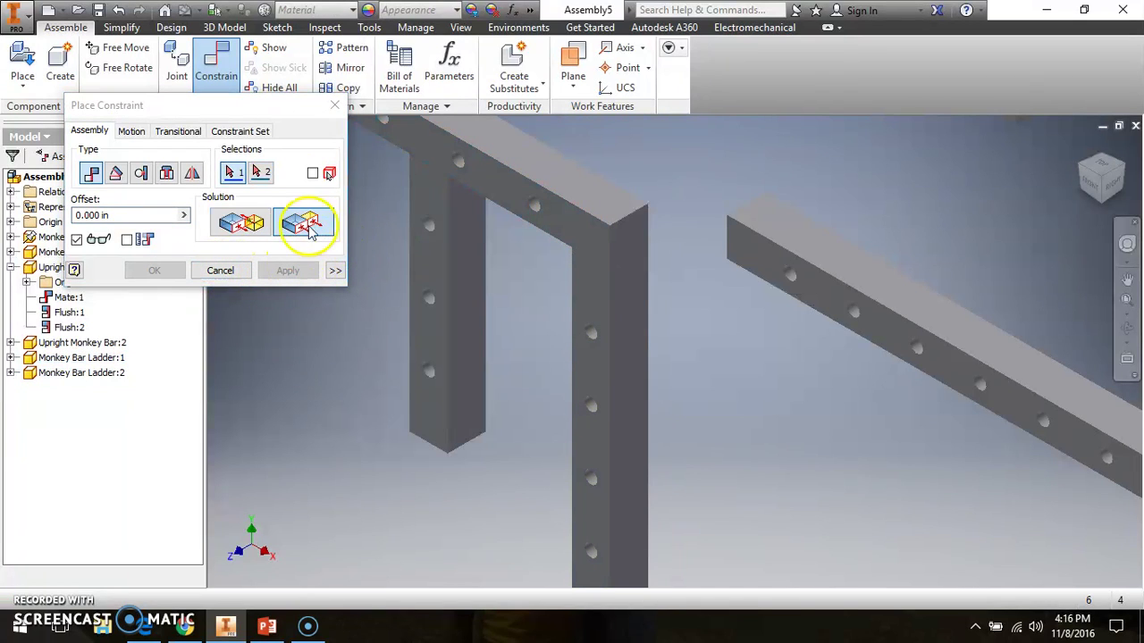
click(336, 105)
drag(616, 381, 606, 371)
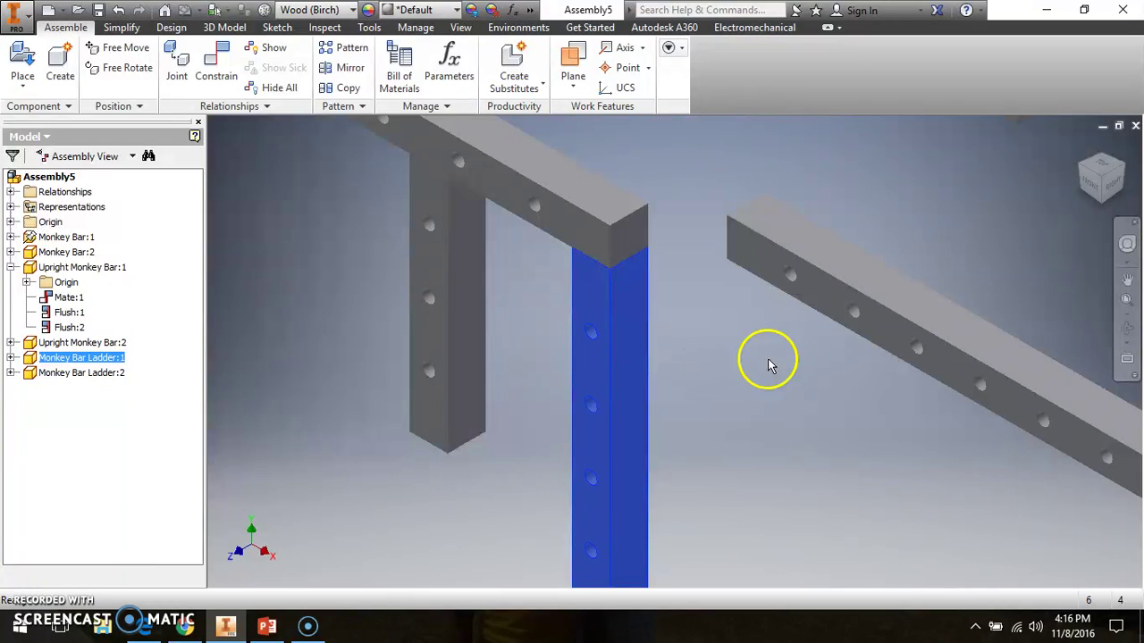
Step: Move the second ladder into clear space and mate its end face to the underside of the rear monkey bar at 0.000 in offset
scroll(770, 365, down, 3)
drag(846, 353, 883, 396)
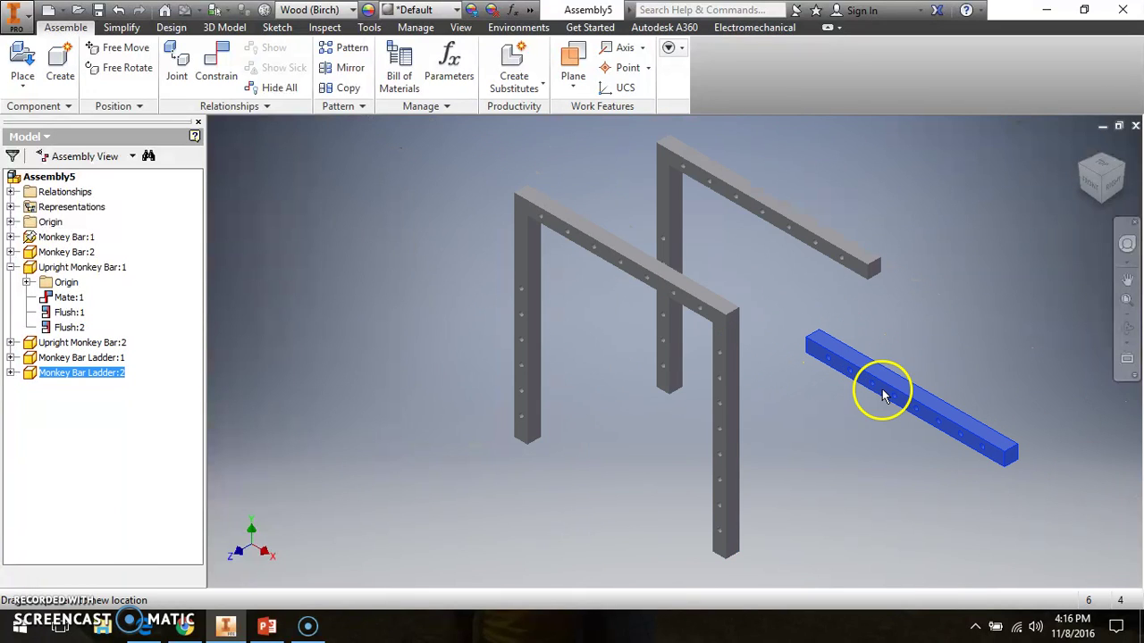
click(216, 65)
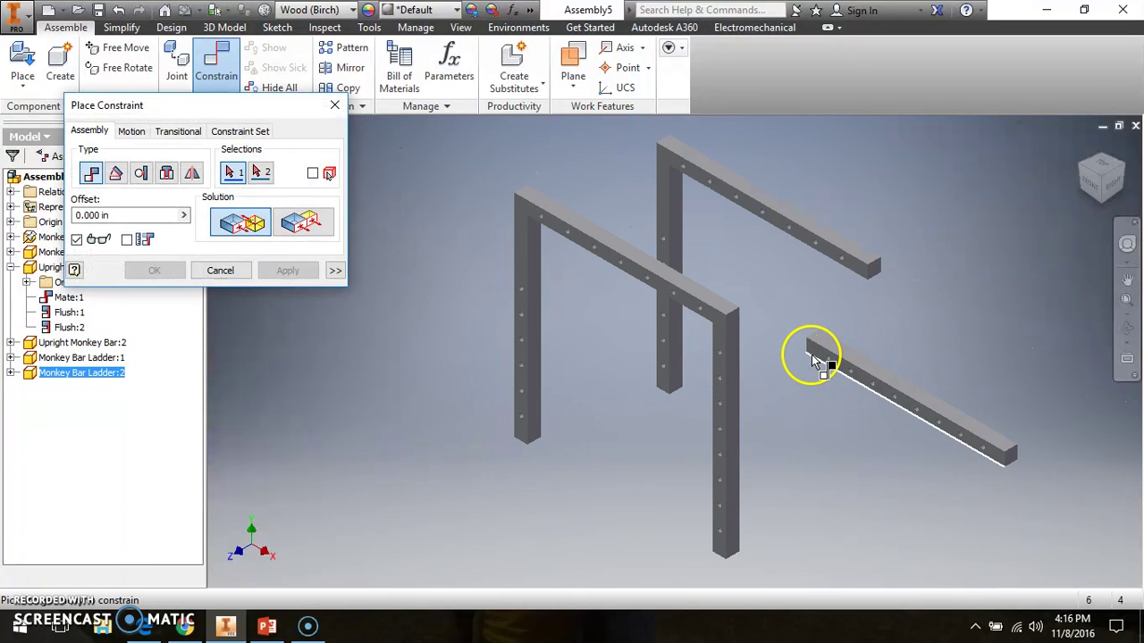
scroll(1012, 457, up, 5)
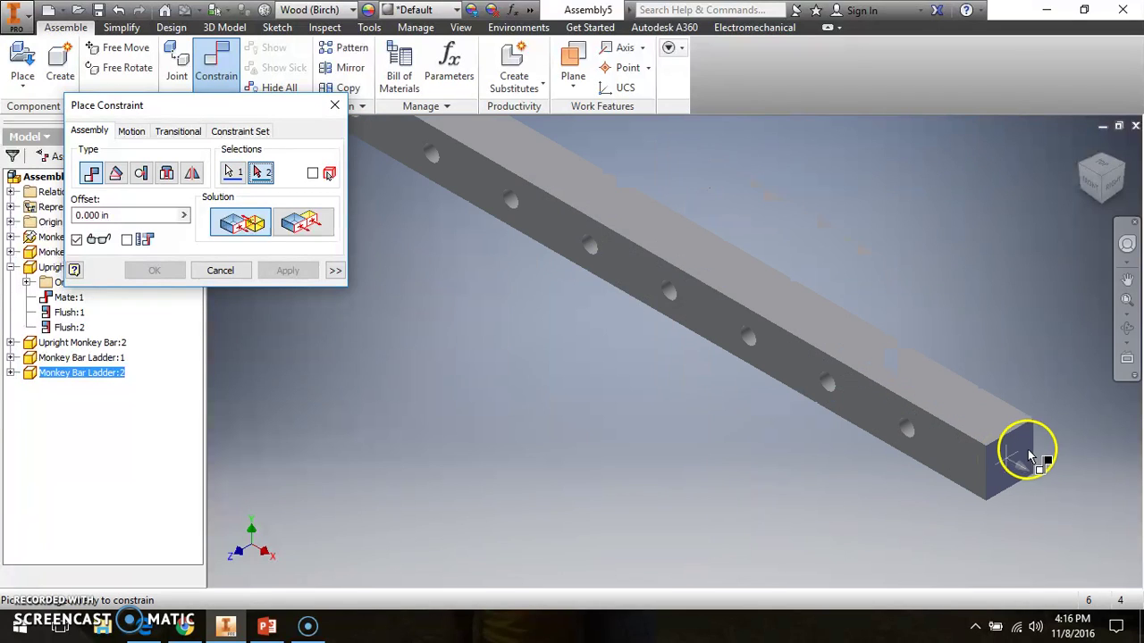
click(1127, 329)
drag(772, 340, 741, 485)
right_drag(741, 485, 698, 402)
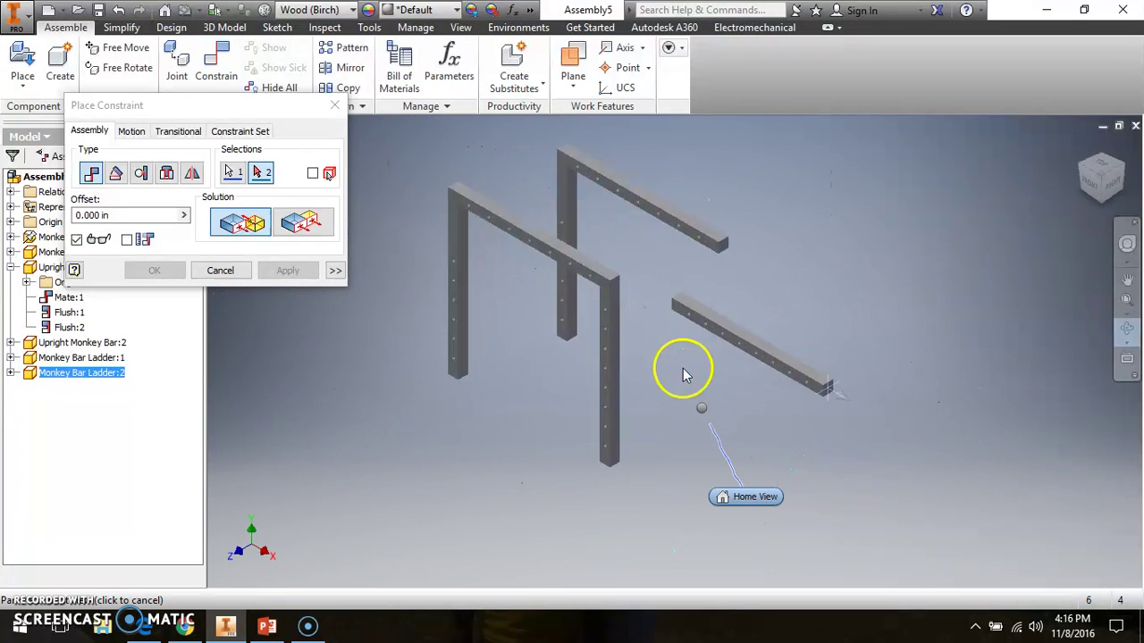
middle_drag(634, 427, 605, 217)
right_click(726, 268)
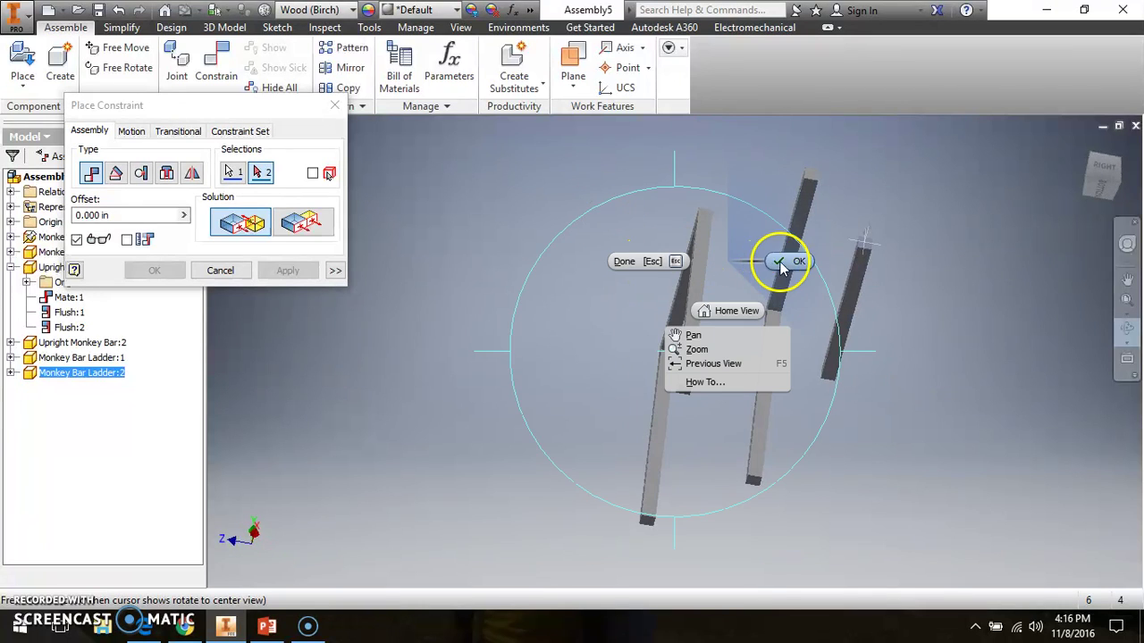
click(782, 263)
click(795, 250)
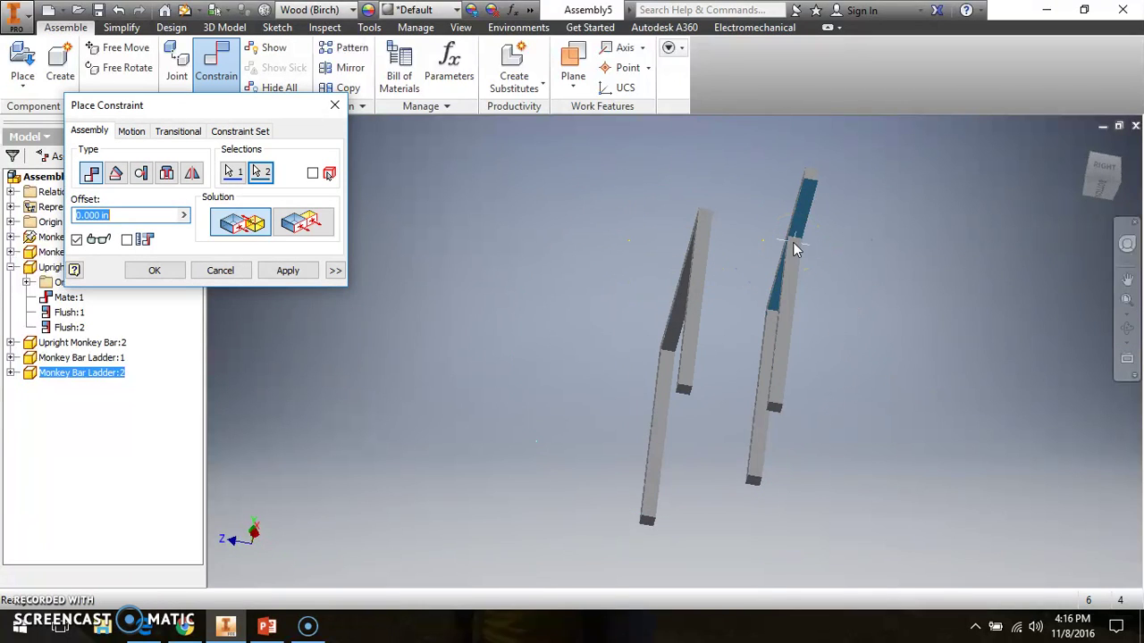
click(284, 271)
click(335, 105)
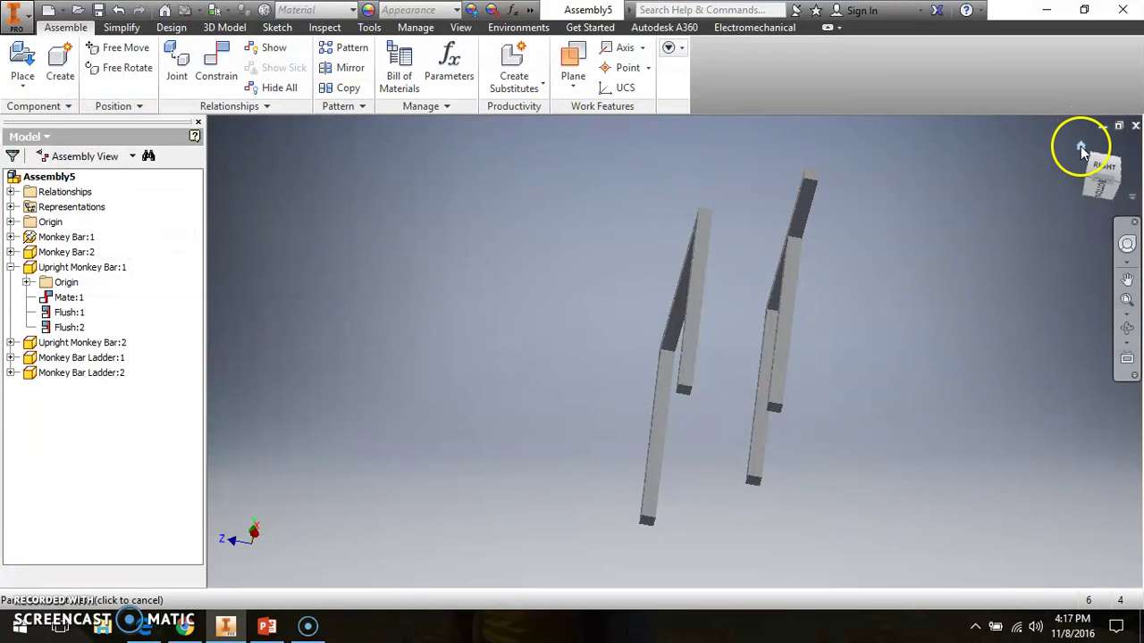
Step: Flush the second ladder's hole-side face with the rear monkey bar's hole-side face at 0.000 in offset
click(1080, 146)
scroll(745, 263, up, 3)
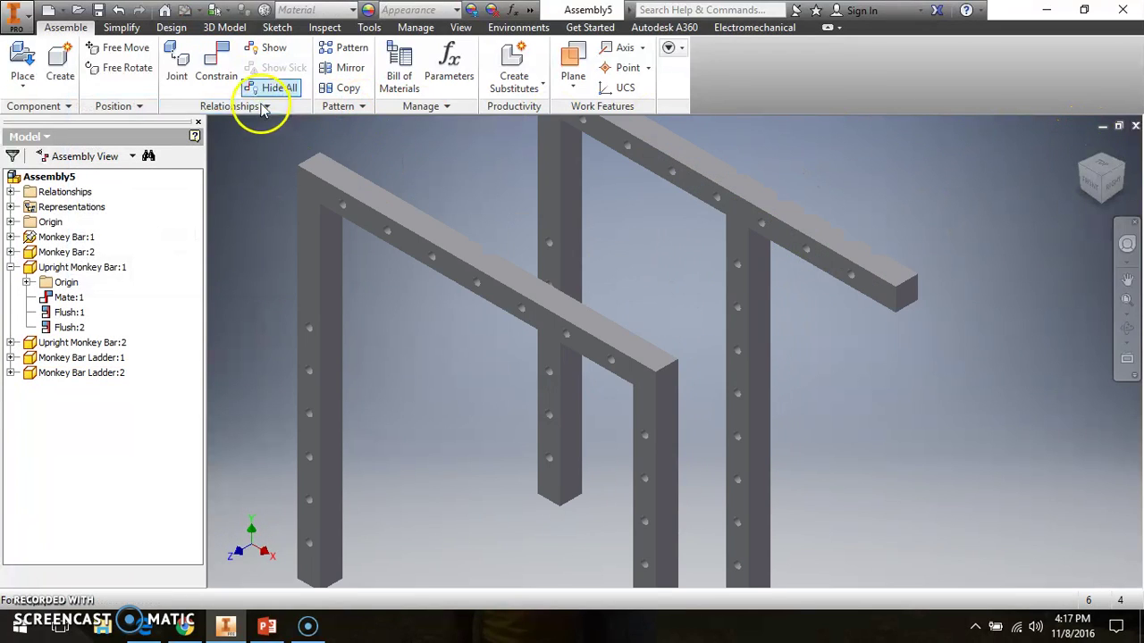
click(216, 64)
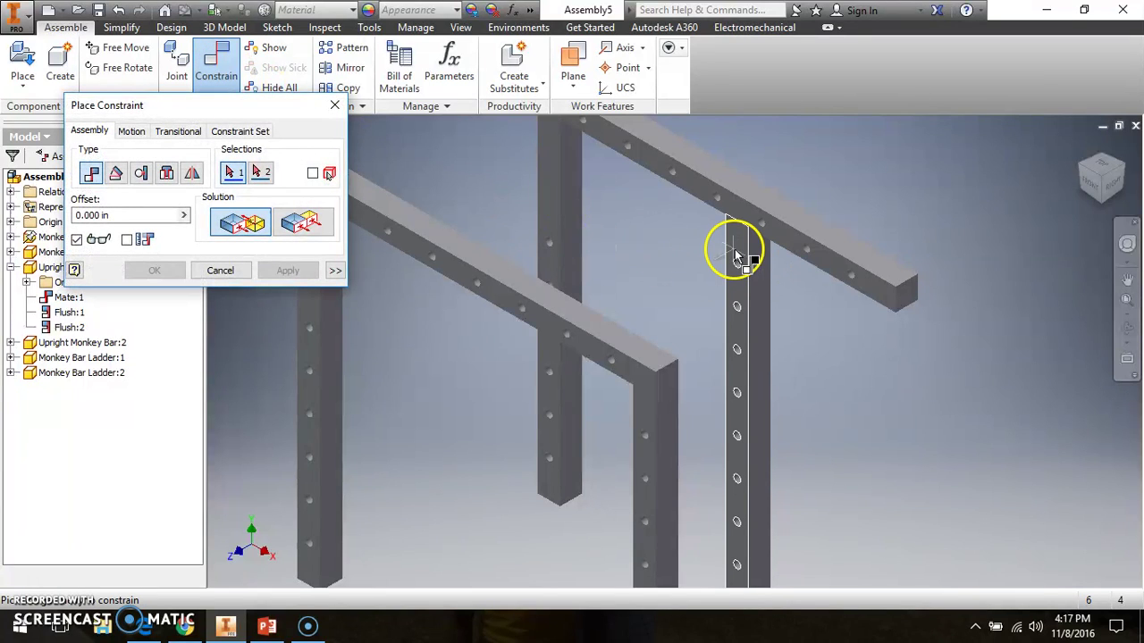
click(739, 257)
click(302, 224)
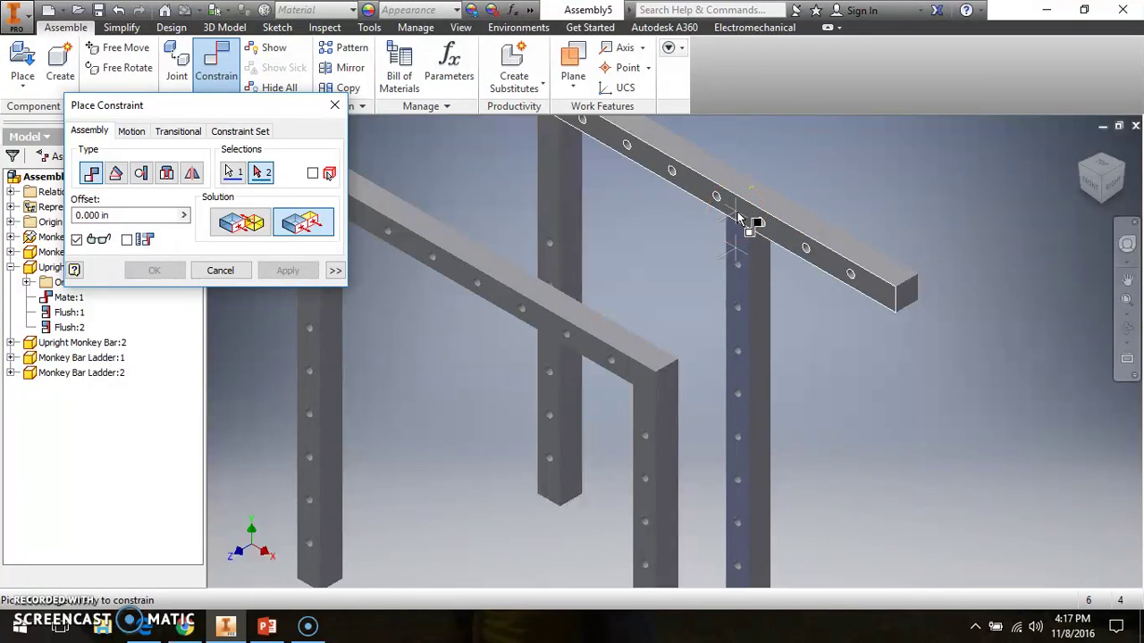
click(739, 219)
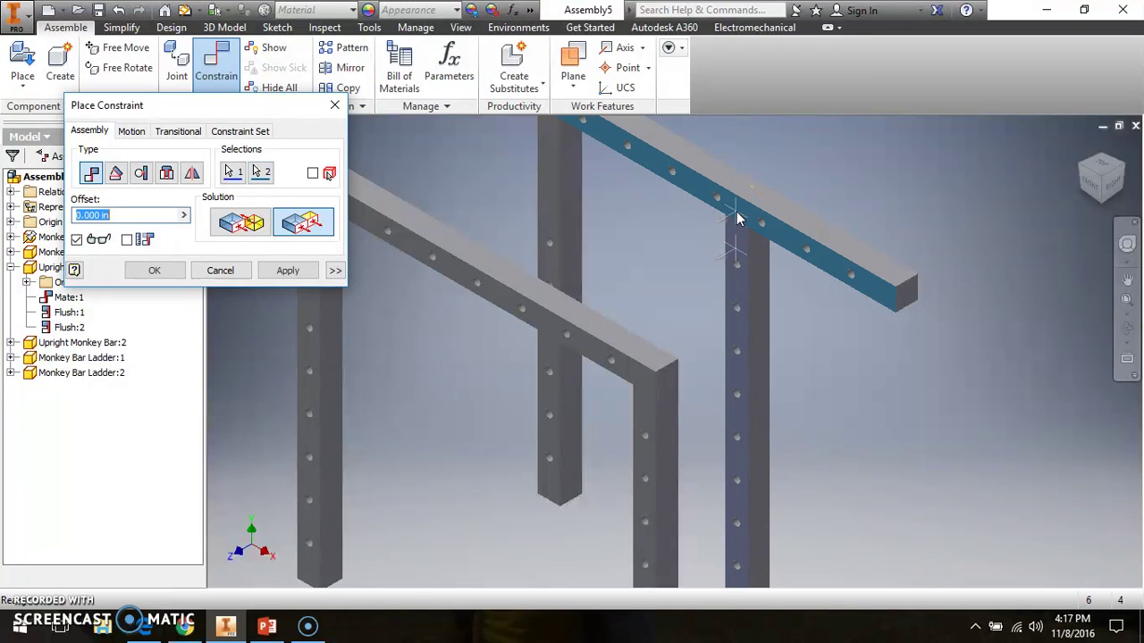
click(288, 271)
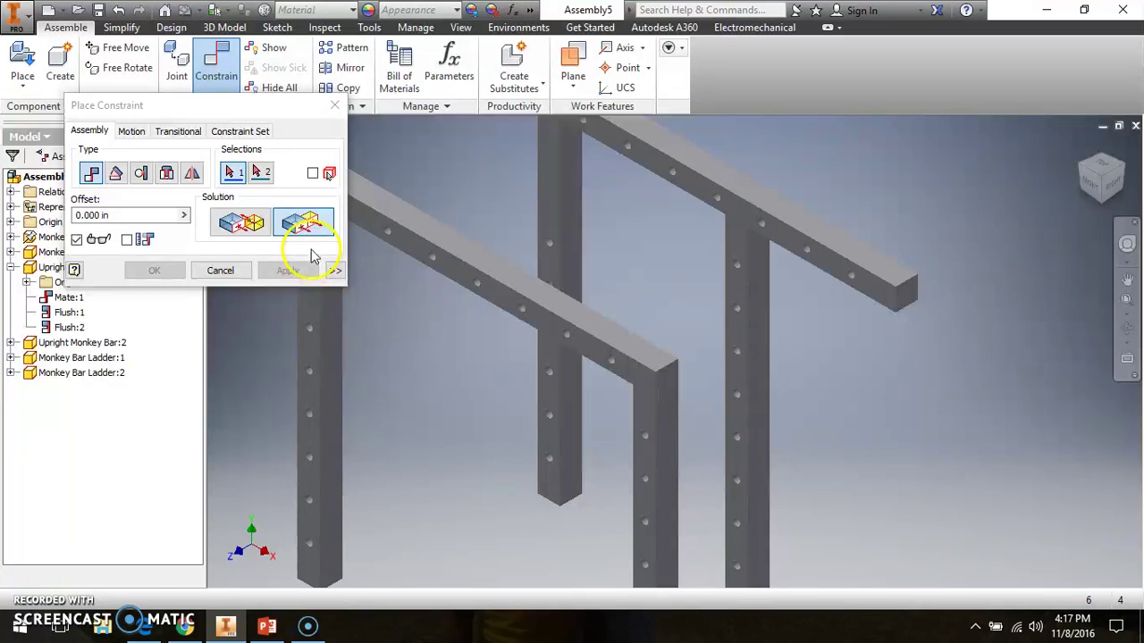
Step: Flush the second ladder's outer side face with the rear monkey bar's end face at 0.000 in offset, and test-move the rear frame
click(761, 258)
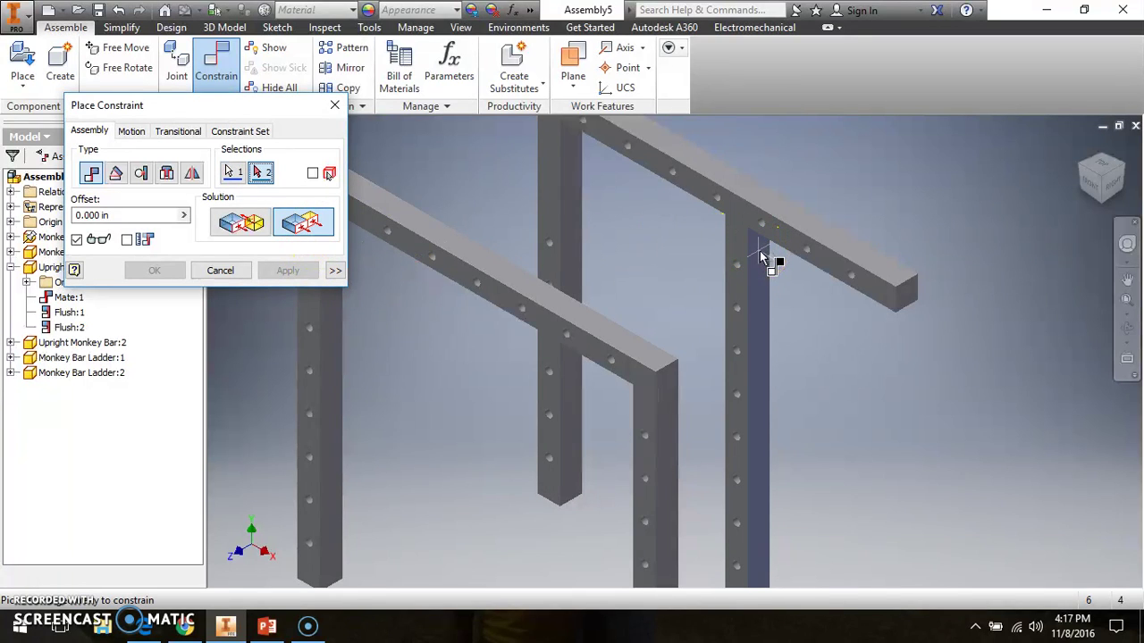
click(907, 300)
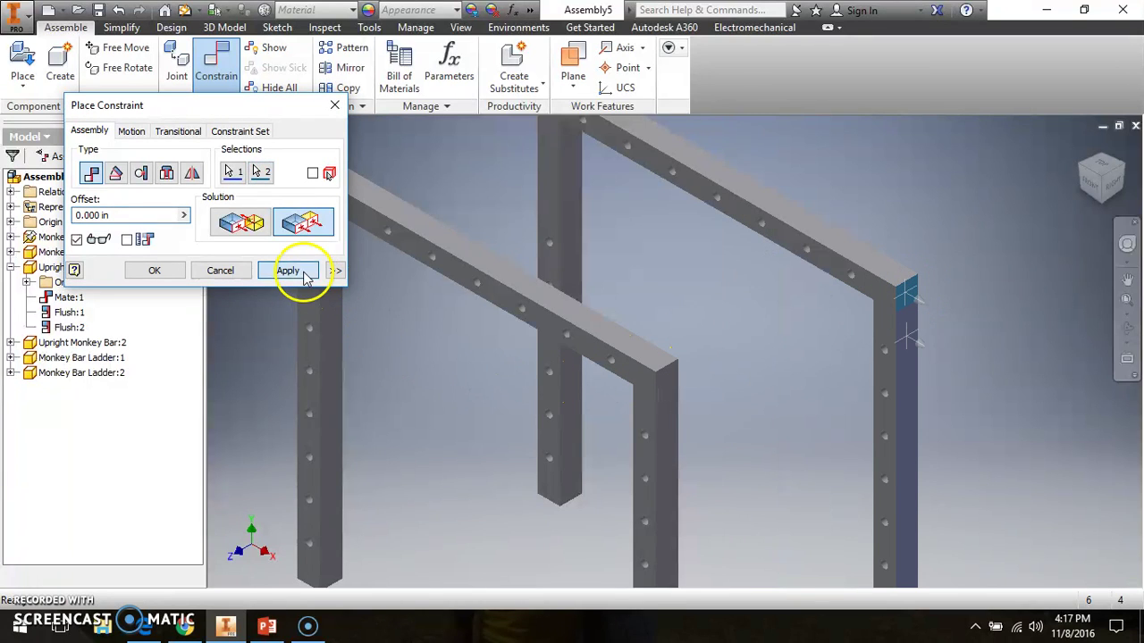
click(304, 276)
click(334, 106)
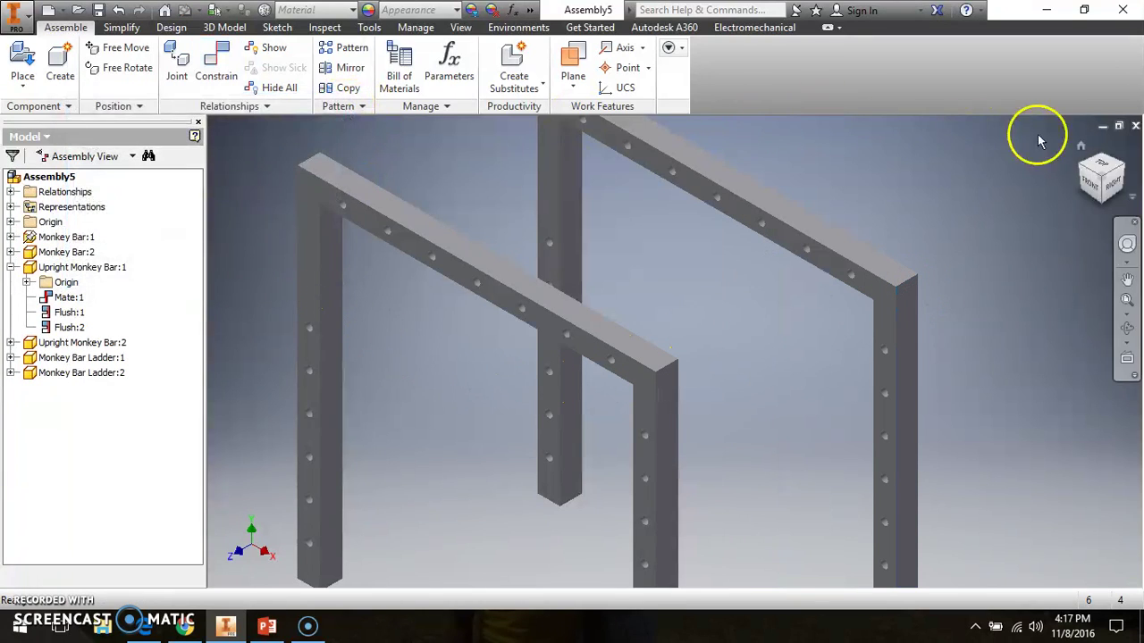
click(1077, 147)
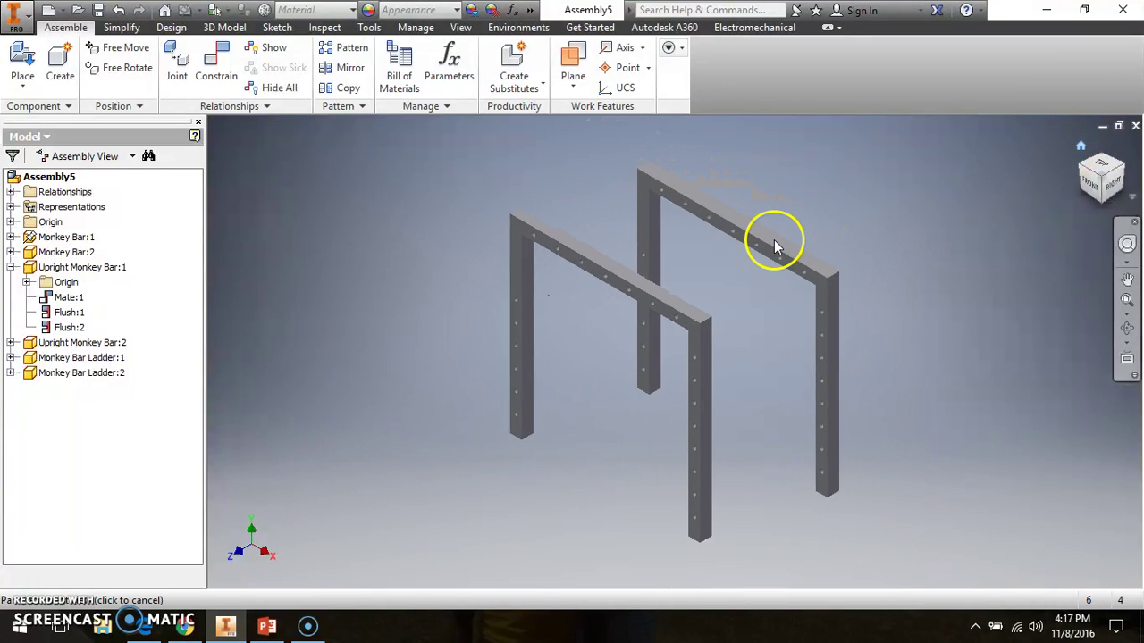
click(717, 232)
drag(717, 232, 772, 253)
Step: Switch to the playground assembly support document in Chrome, examine the monkey bar diagram, and return to Inventor
key(alt+Tab)
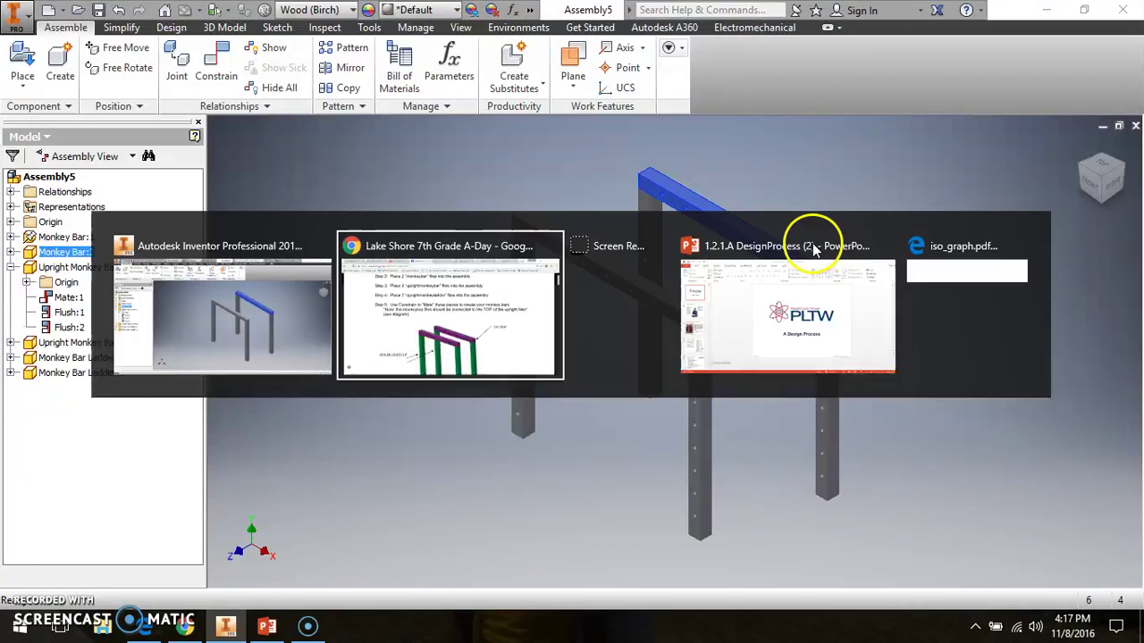
scroll(479, 366, down, 5)
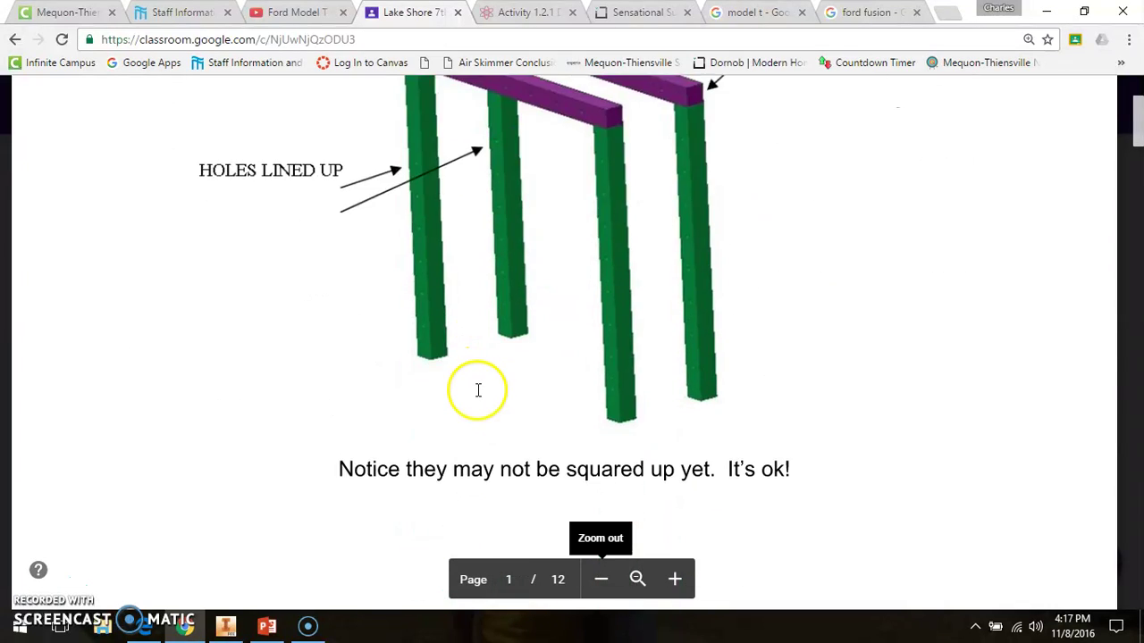
scroll(477, 383, up, 4)
scroll(462, 400, down, 3)
scroll(459, 402, up, 6)
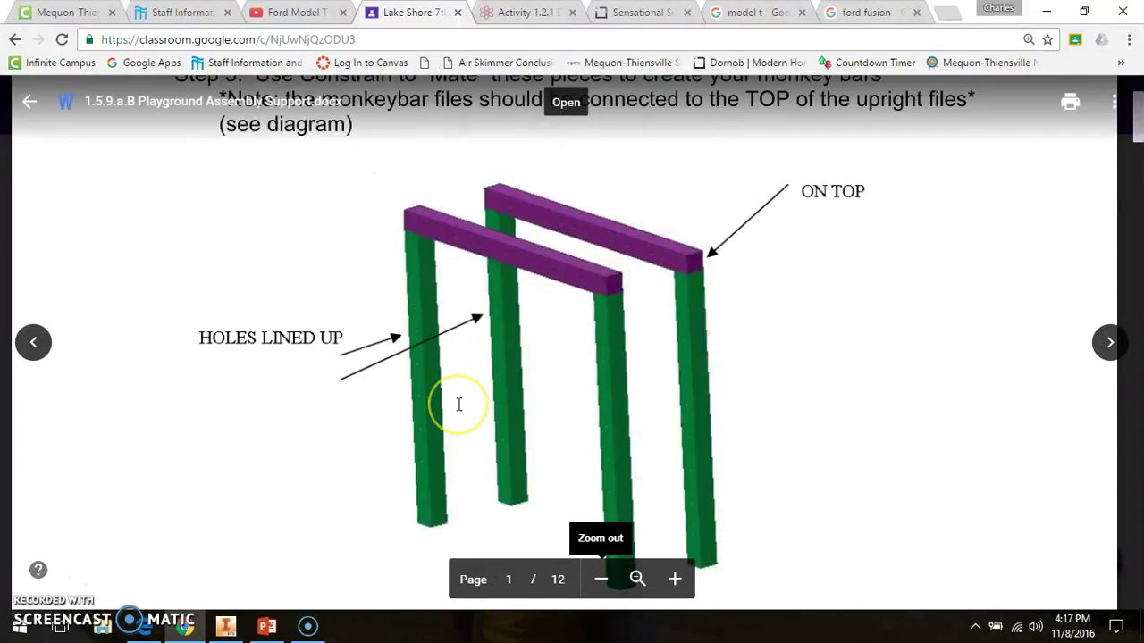
scroll(457, 404, down, 5)
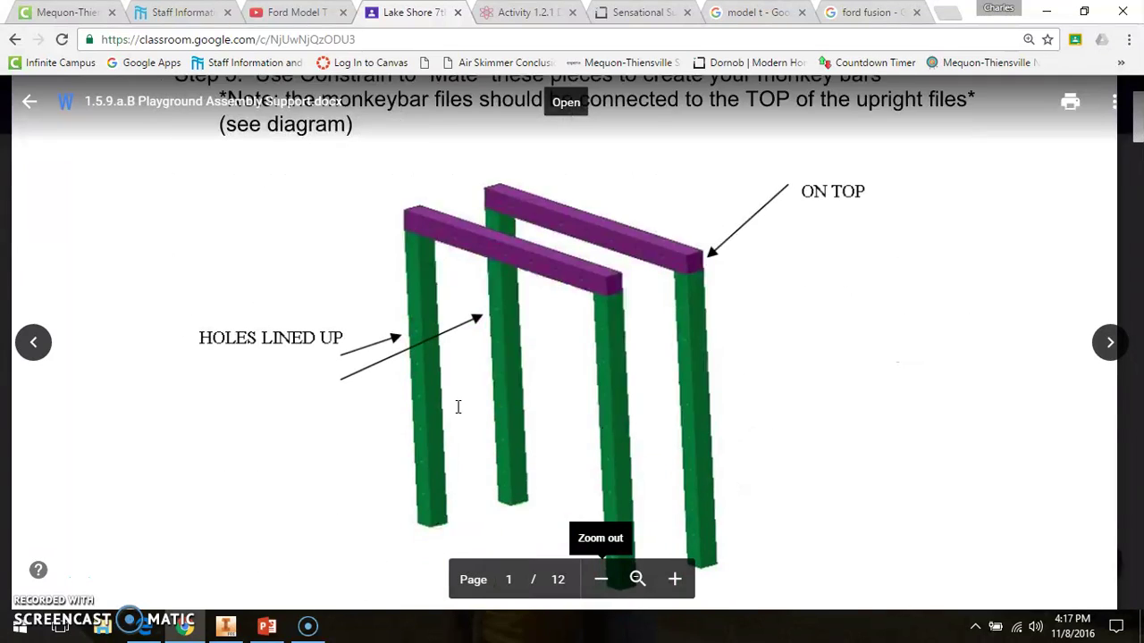
key(alt+Tab)
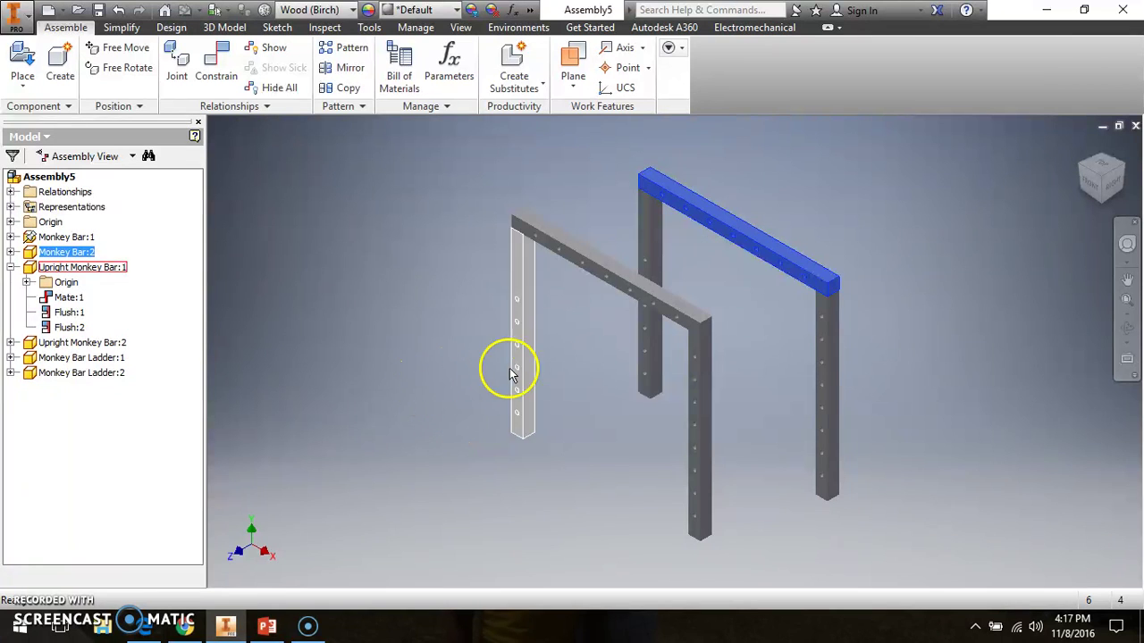
Step: Move the rear frame closer to the front frame and place one Monkey Pole component in the clear space beside the frames
drag(766, 255, 739, 259)
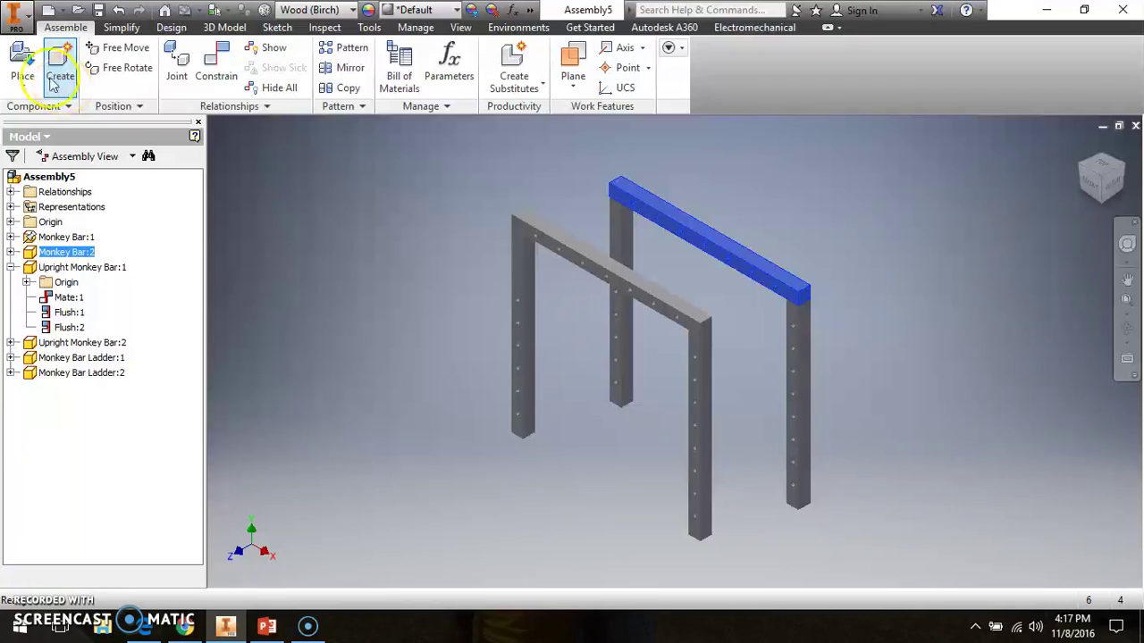
click(27, 55)
scroll(560, 292, down, 5)
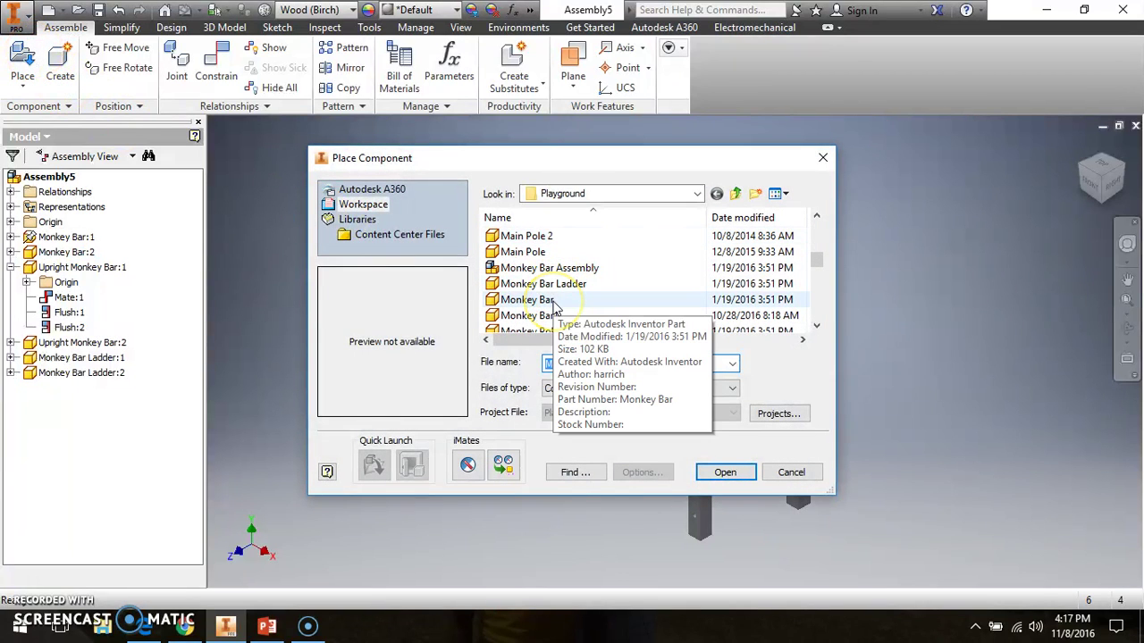
scroll(555, 308, down, 1)
double_click(549, 290)
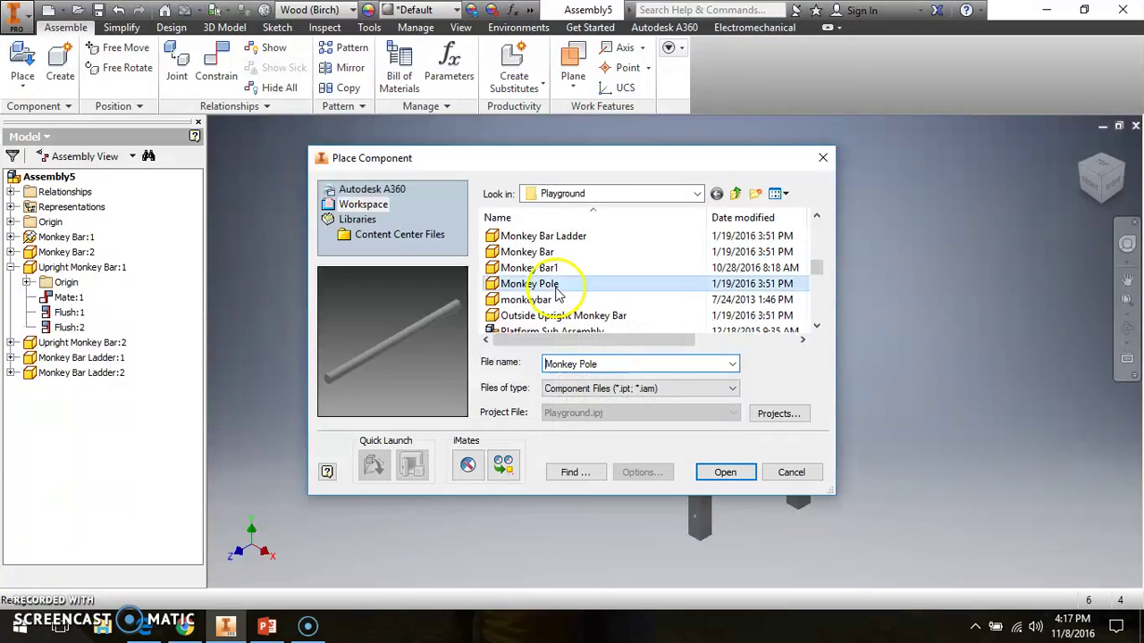
click(427, 298)
right_click(415, 299)
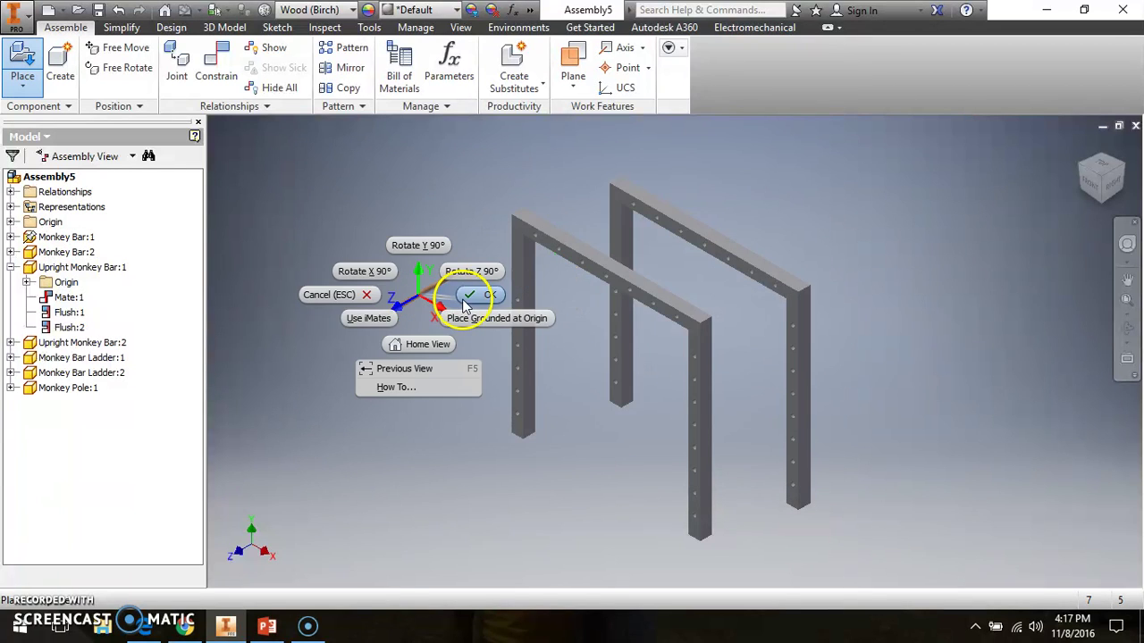
click(474, 298)
right_click(423, 298)
key(Escape)
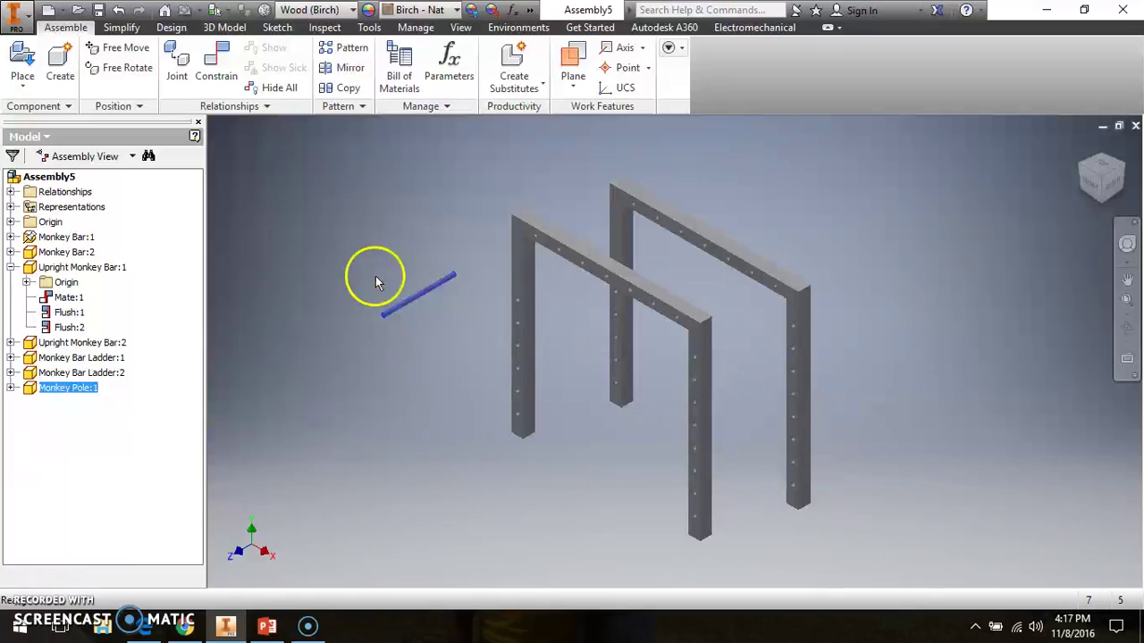
Step: Apply the Default appearance from the Inventor Material Library to the Monkey Pole
click(399, 14)
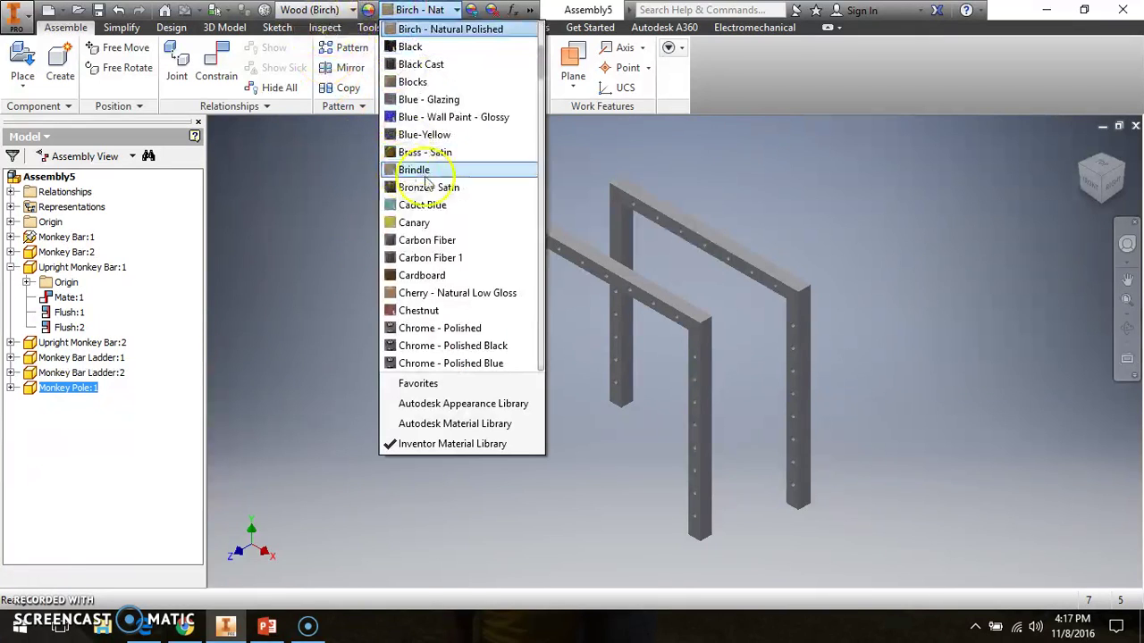
scroll(435, 224, down, 2)
scroll(436, 240, down, 4)
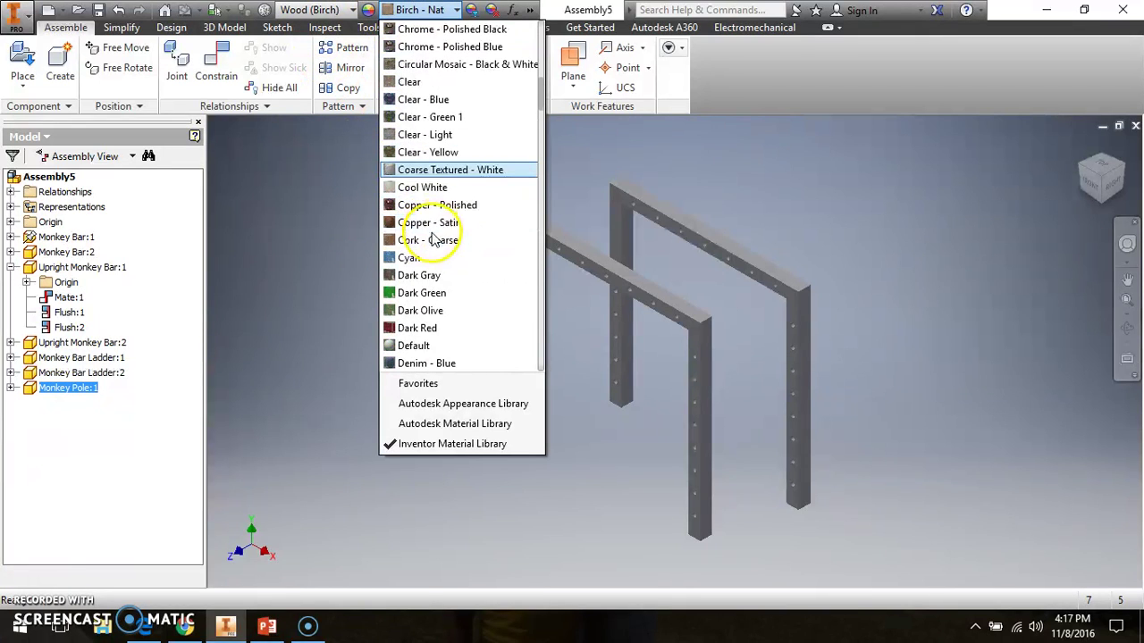
click(412, 241)
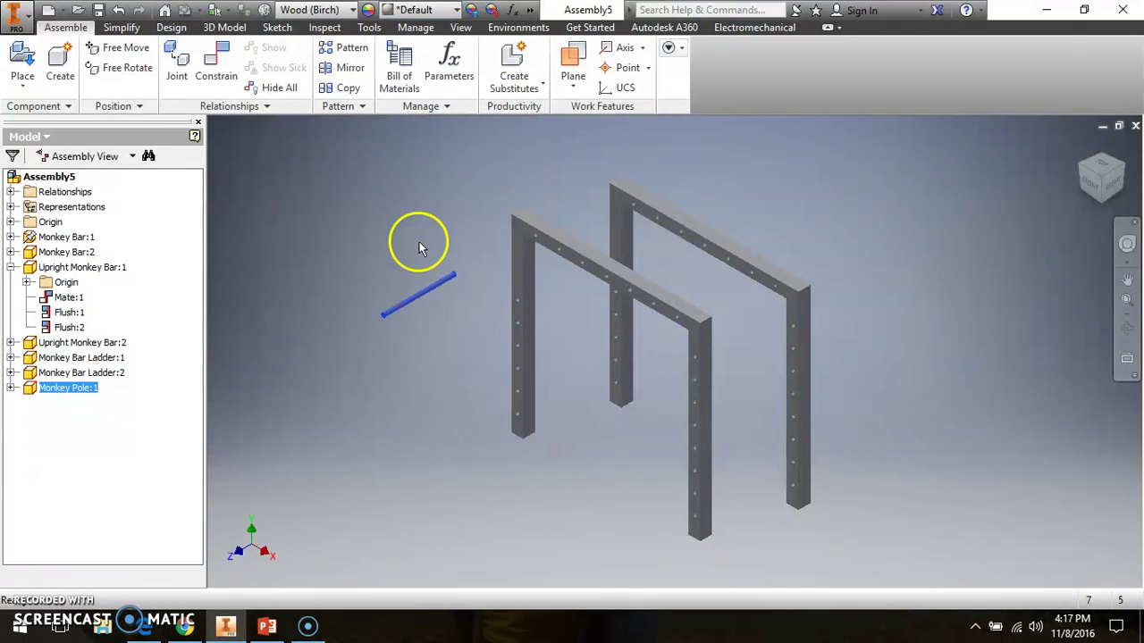
click(429, 353)
Step: Move the Monkey Pole beside the first upright and mate its axis to the axis of the upright's uppermost hole at 0.000 in offset
drag(414, 302, 557, 307)
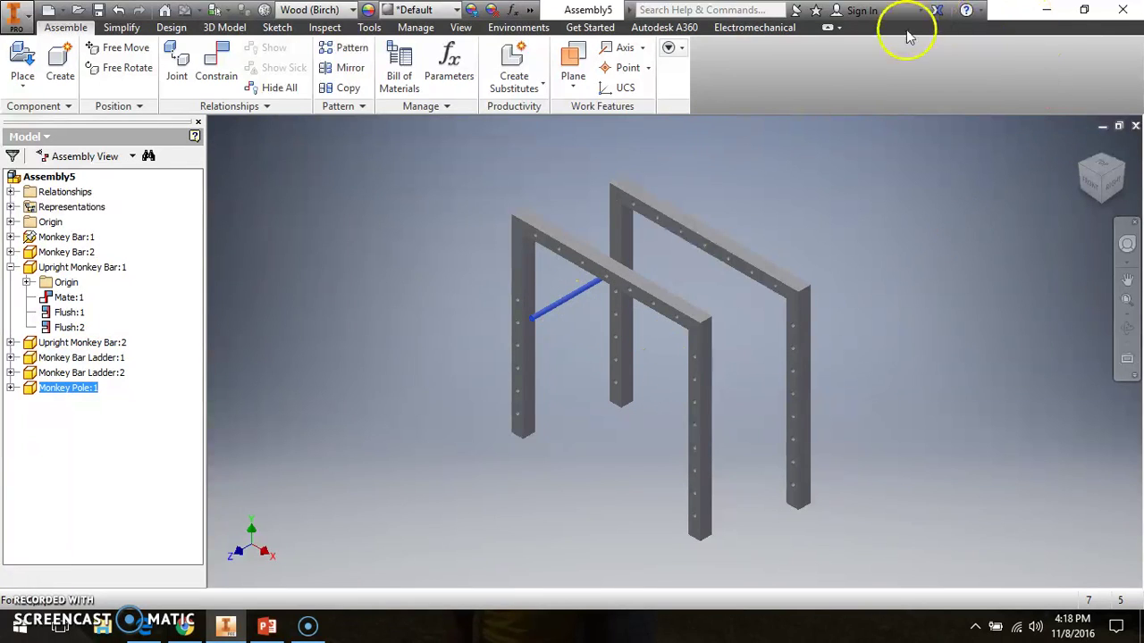
scroll(571, 315, down, 2)
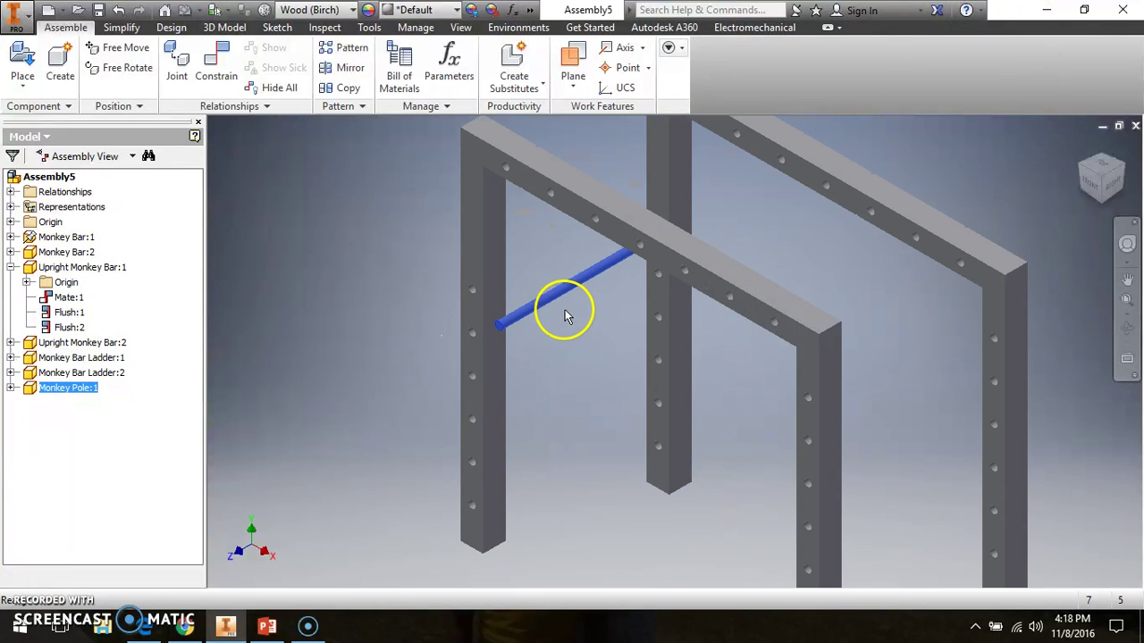
middle_drag(561, 306, 572, 340)
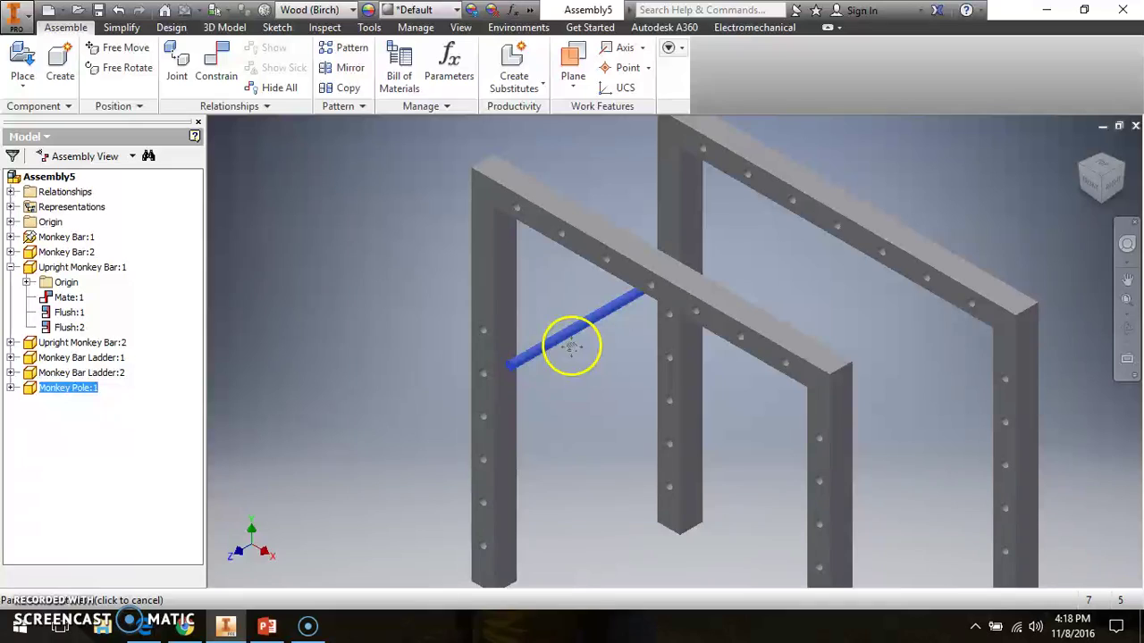
click(231, 61)
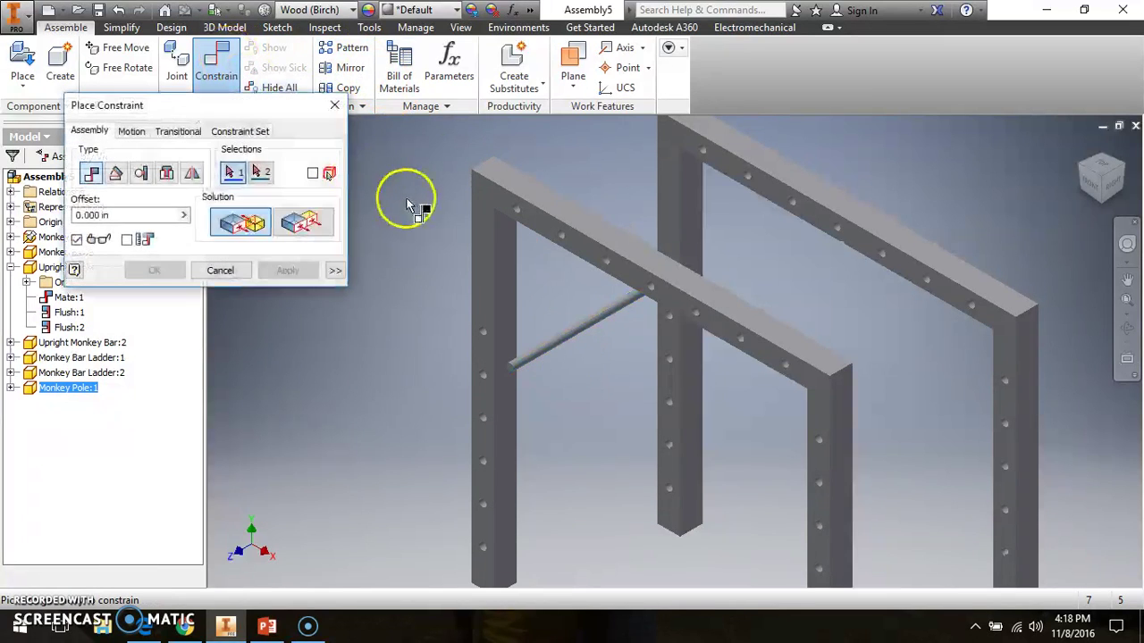
click(553, 347)
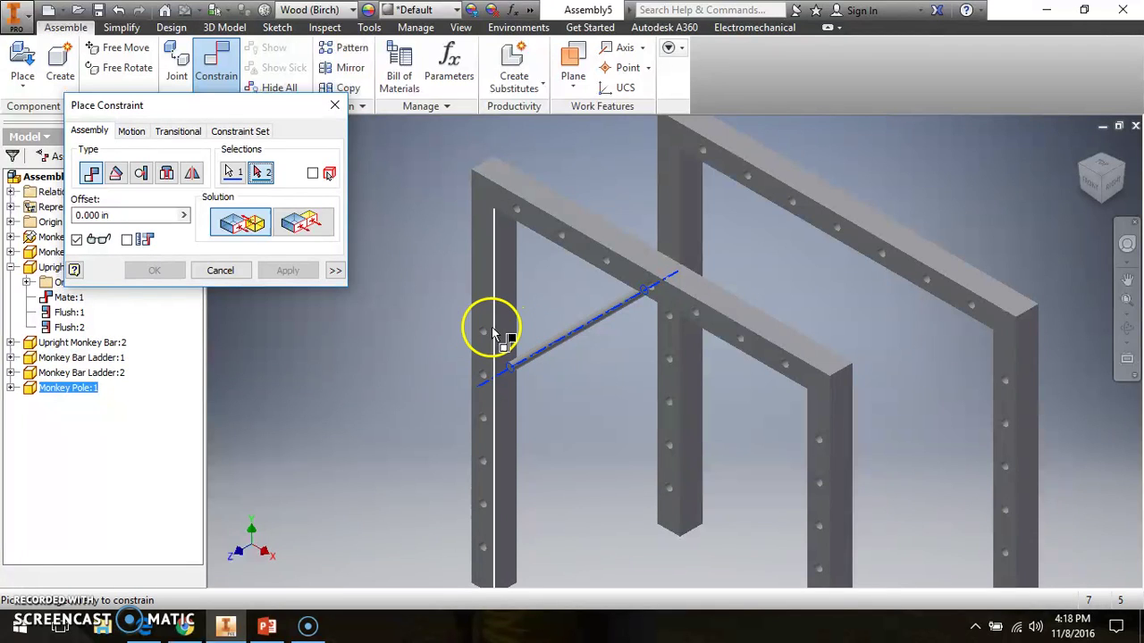
scroll(487, 331, up, 4)
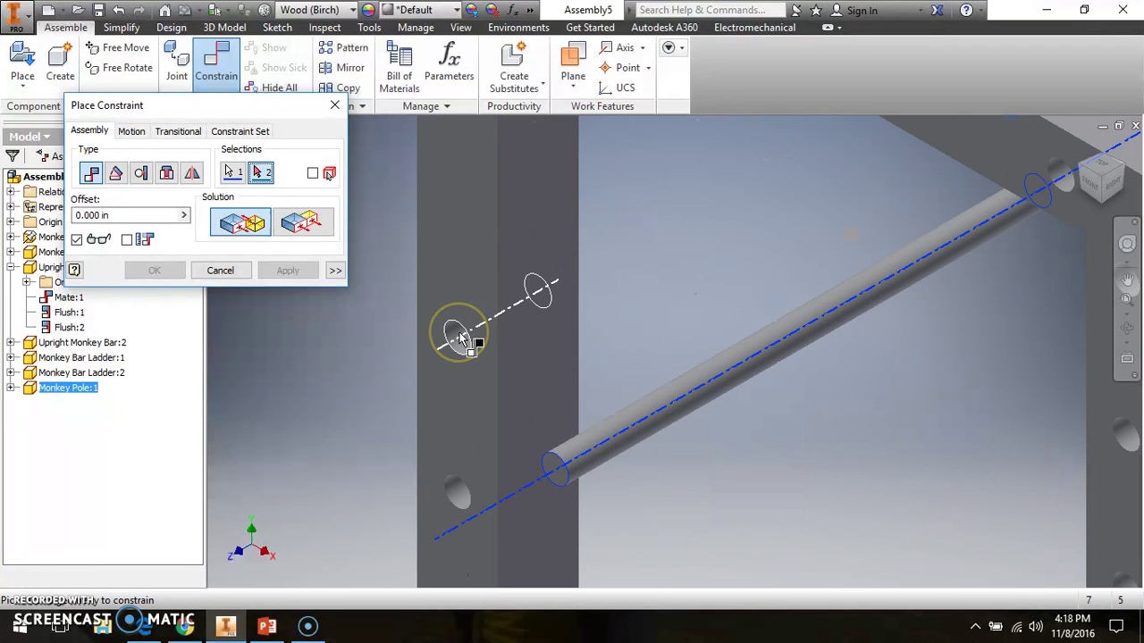
click(457, 336)
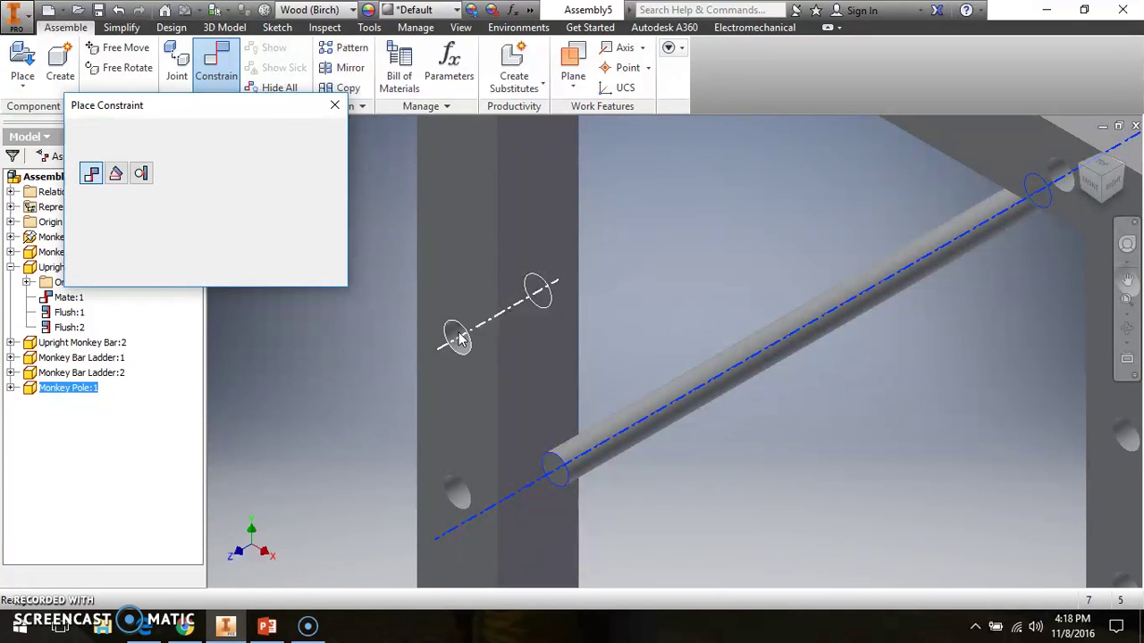
click(304, 275)
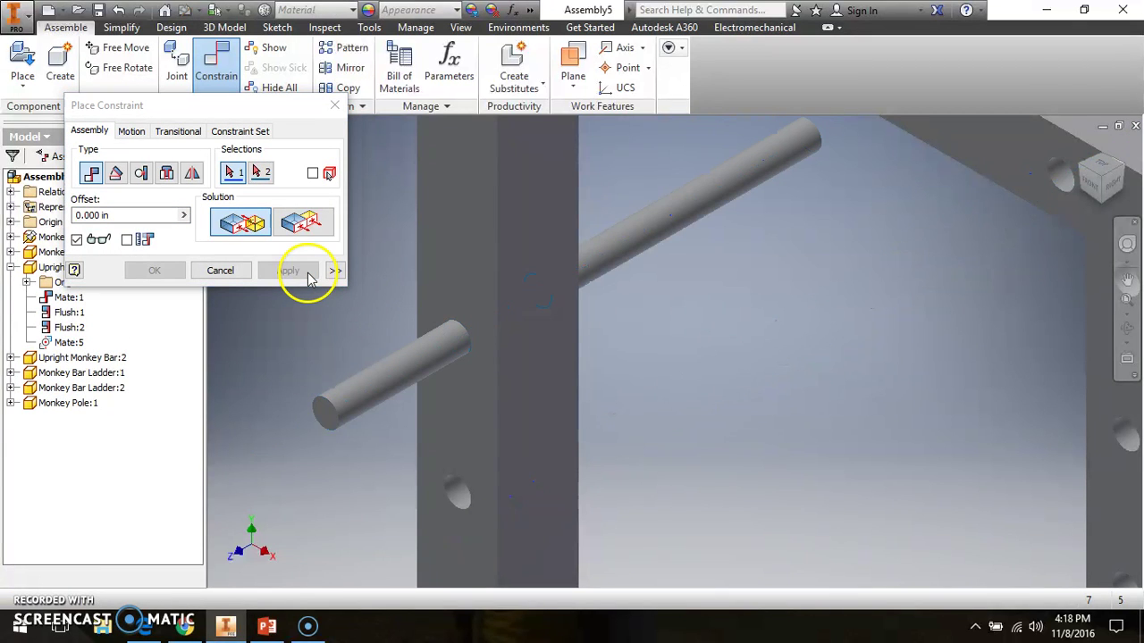
Step: Flush the Monkey Pole's end face with the first upright's outer hole-side face at 0.000 in offset
click(317, 222)
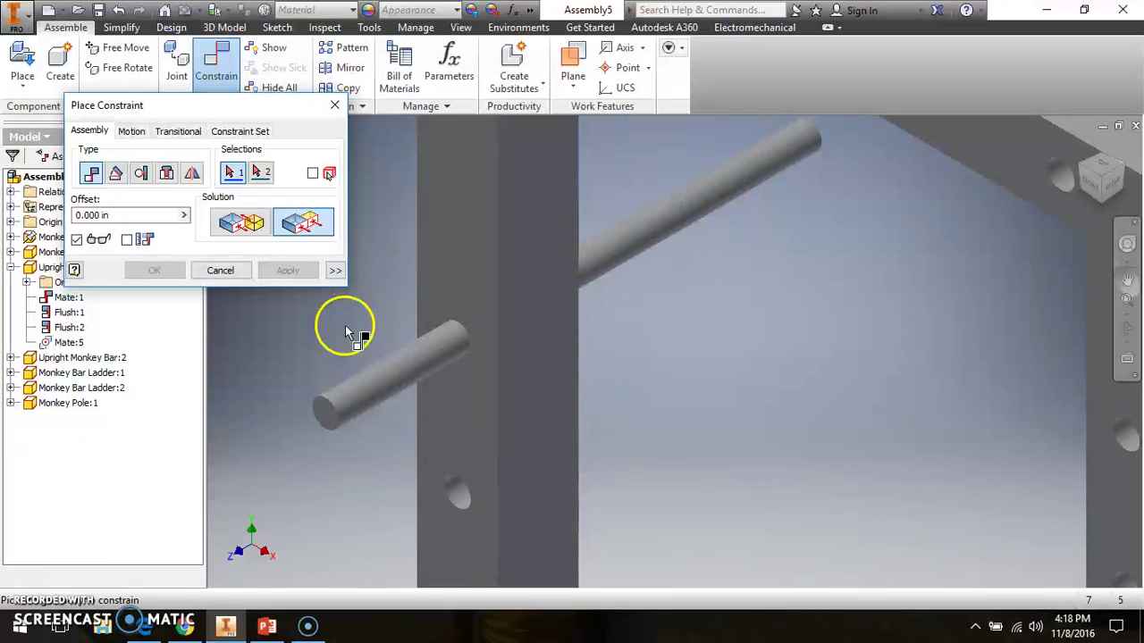
click(325, 413)
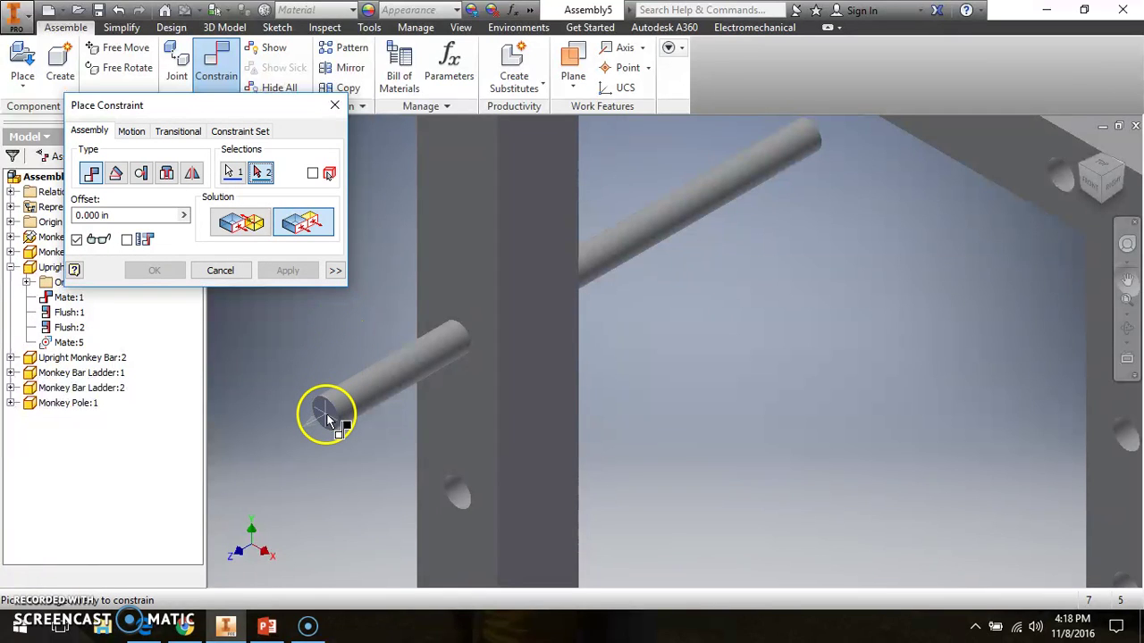
click(454, 290)
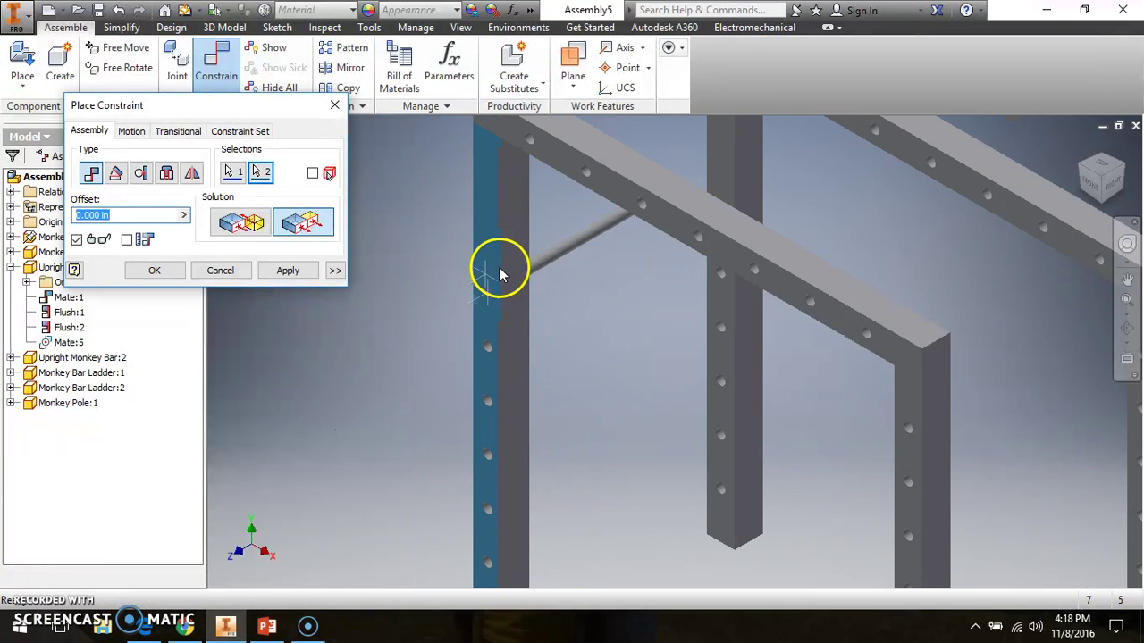
click(288, 270)
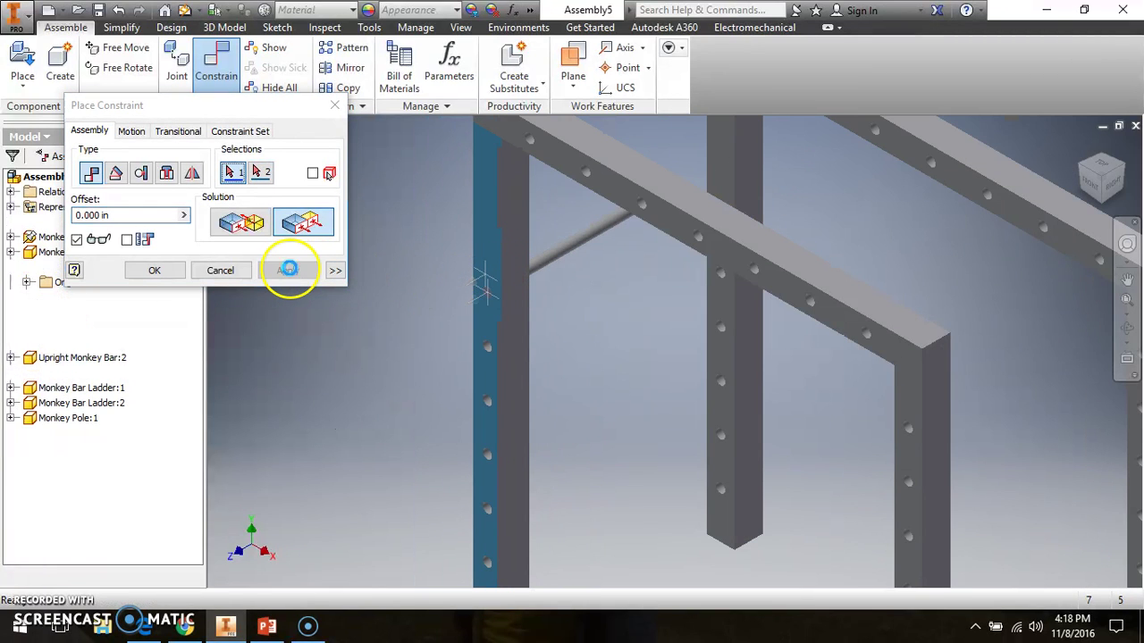
click(336, 104)
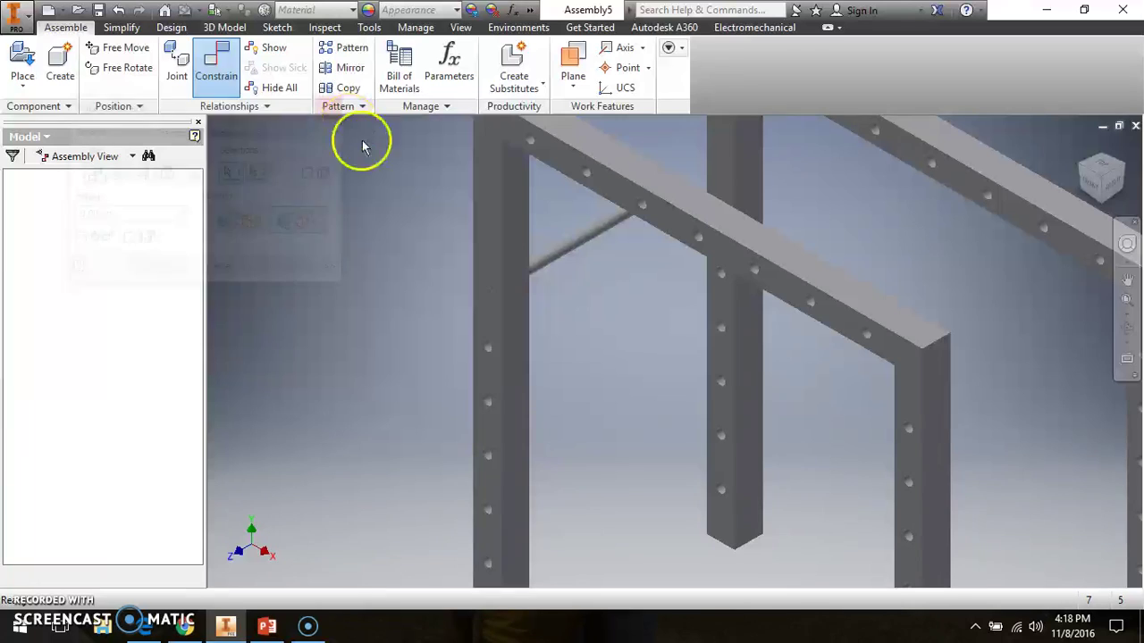
Step: Move the rear frame closer to the Monkey Pole and mate the pole's axis to the rear upright's uppermost hole axis at 0.000 in offset
click(561, 253)
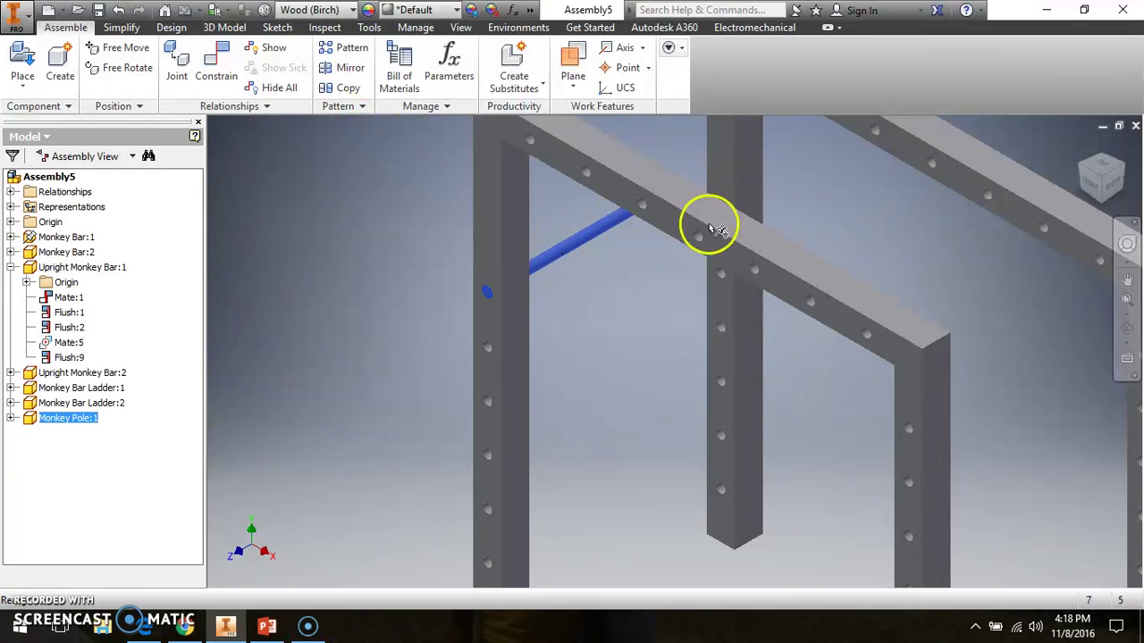
click(701, 167)
drag(702, 167, 661, 259)
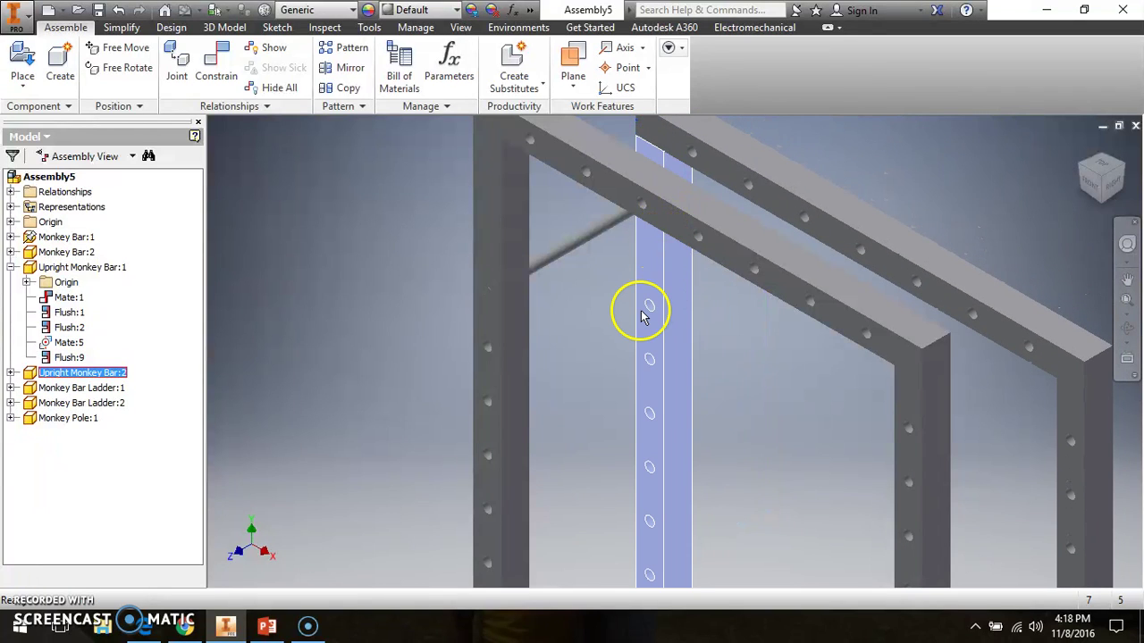
click(226, 73)
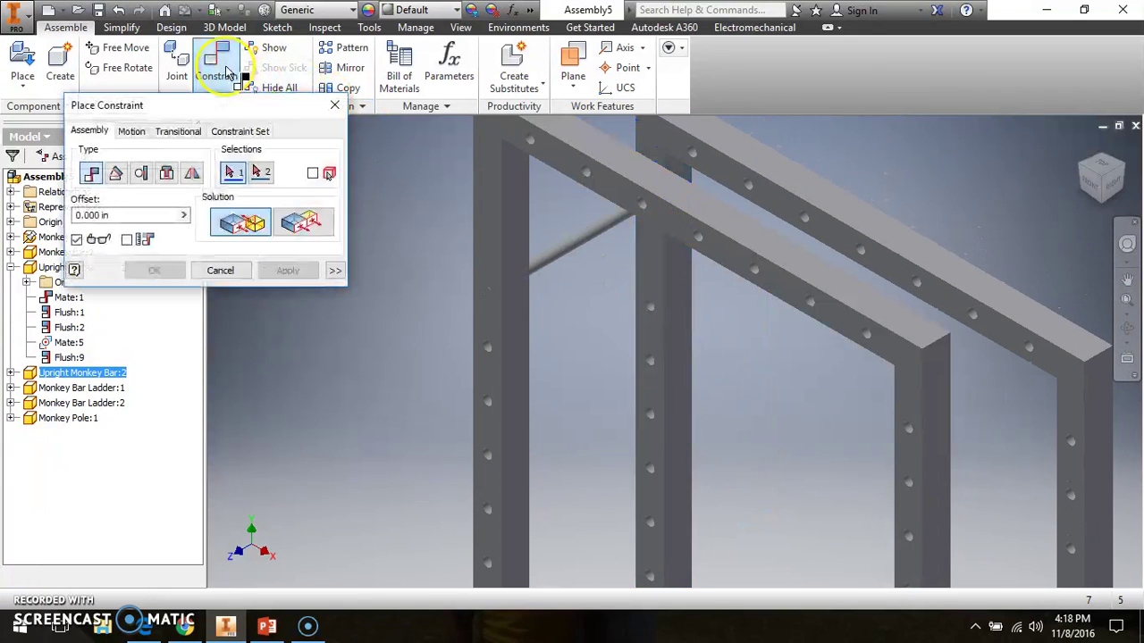
click(554, 256)
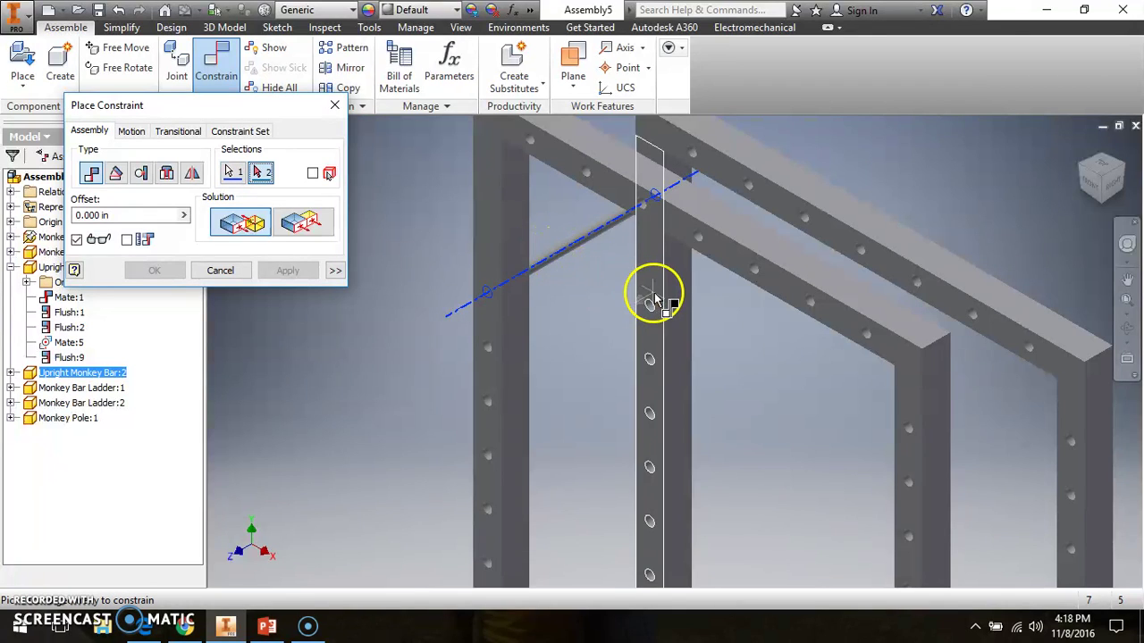
scroll(651, 301, up, 2)
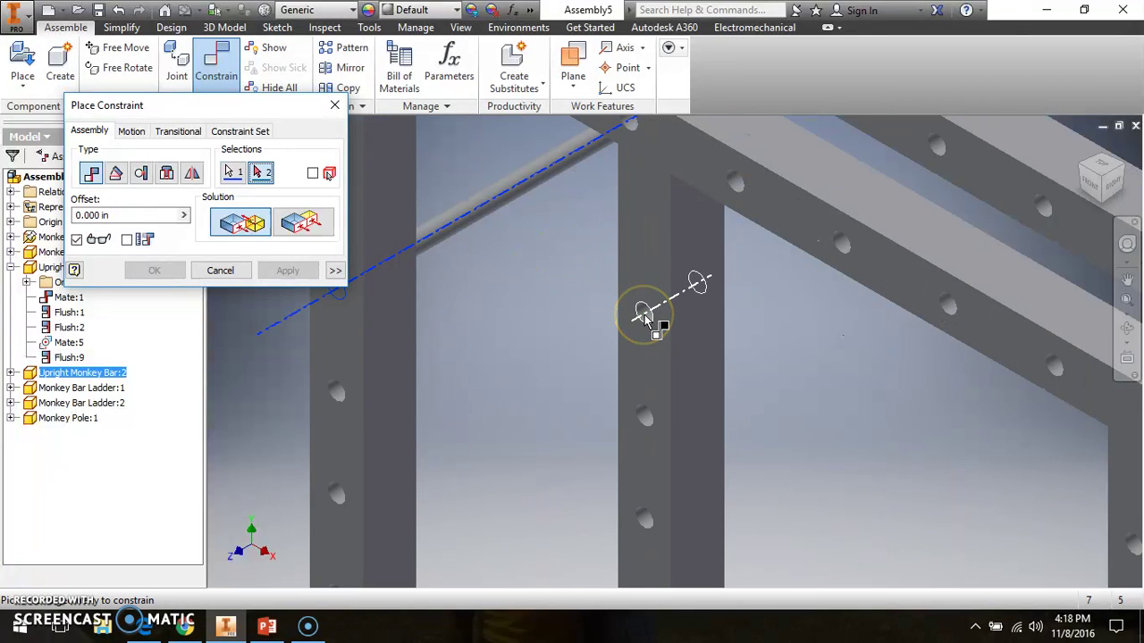
click(646, 317)
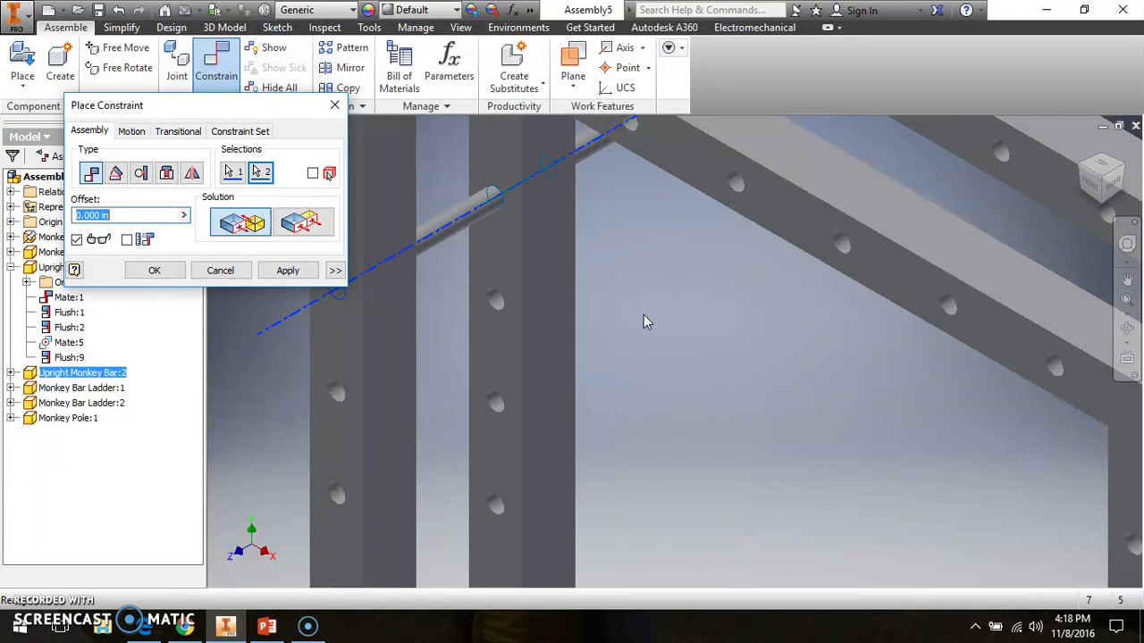
click(308, 271)
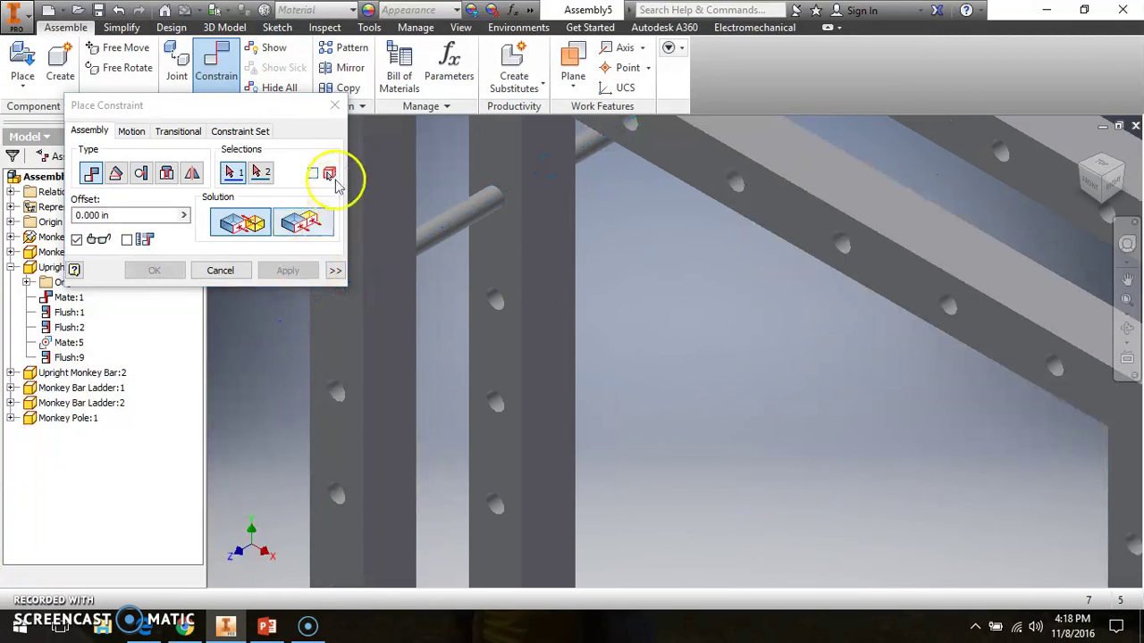
click(334, 105)
Step: Flush the rear upright's outer hole-side face with the Monkey Pole's far end face at 0.000 in offset
scroll(565, 266, down, 3)
drag(544, 269, 810, 260)
click(1126, 331)
drag(649, 312, 723, 325)
right_click(766, 319)
key(Escape)
scroll(804, 241, up, 3)
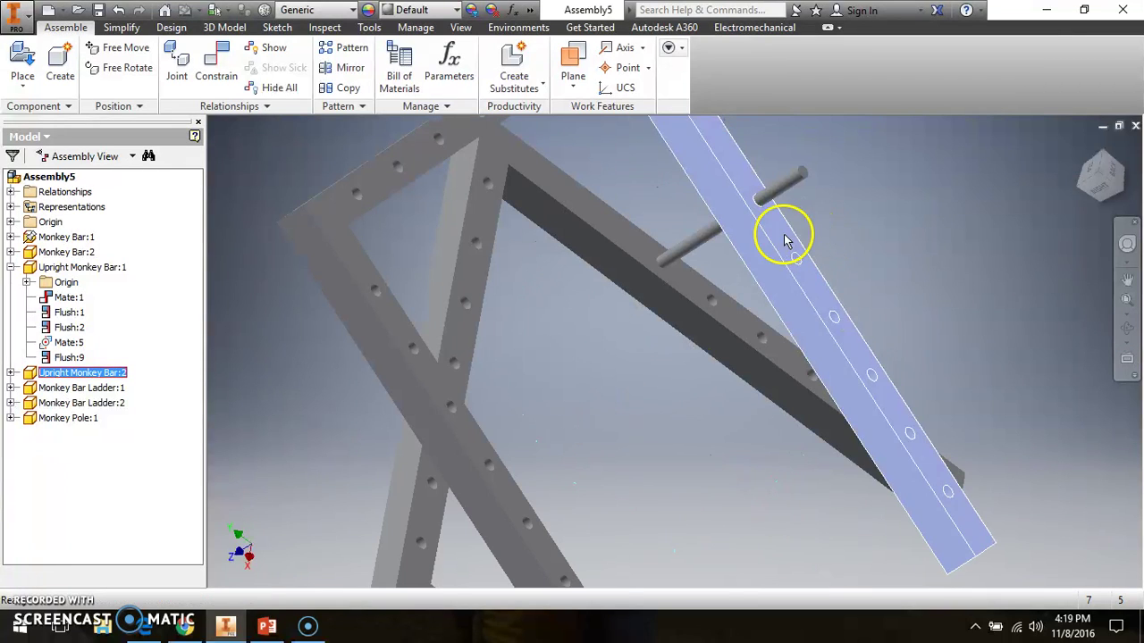
click(785, 239)
click(231, 70)
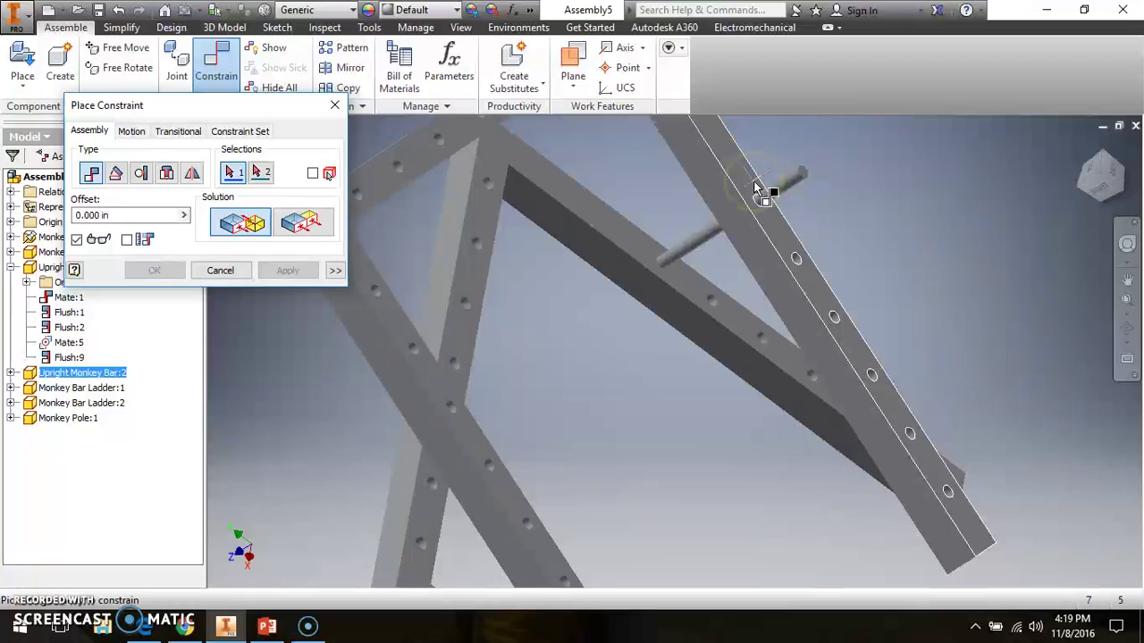
click(802, 174)
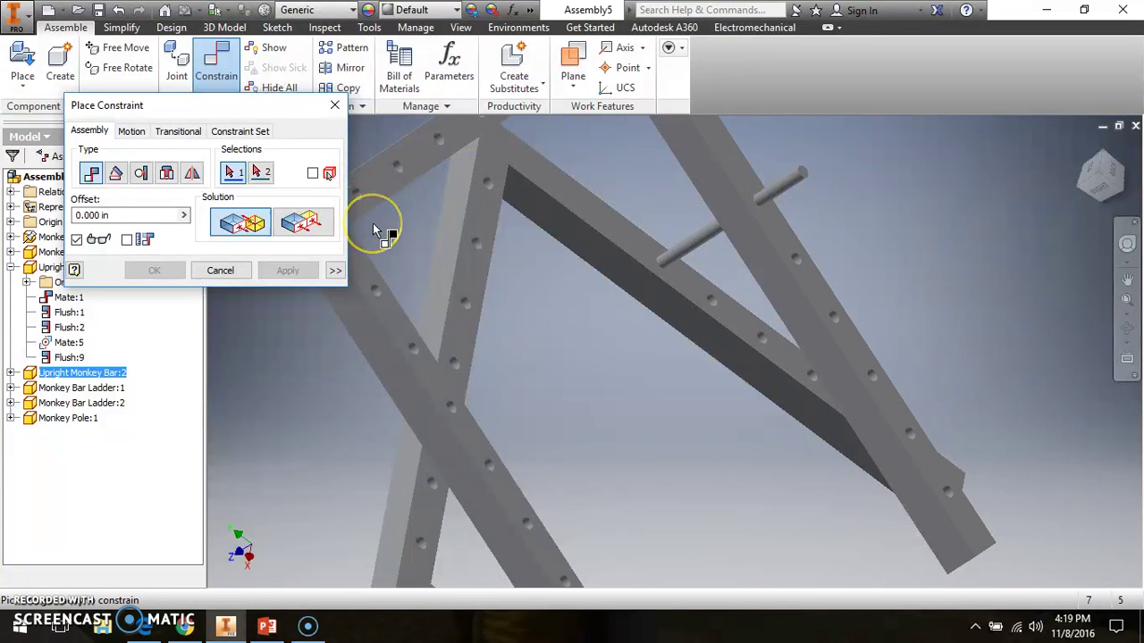
click(320, 234)
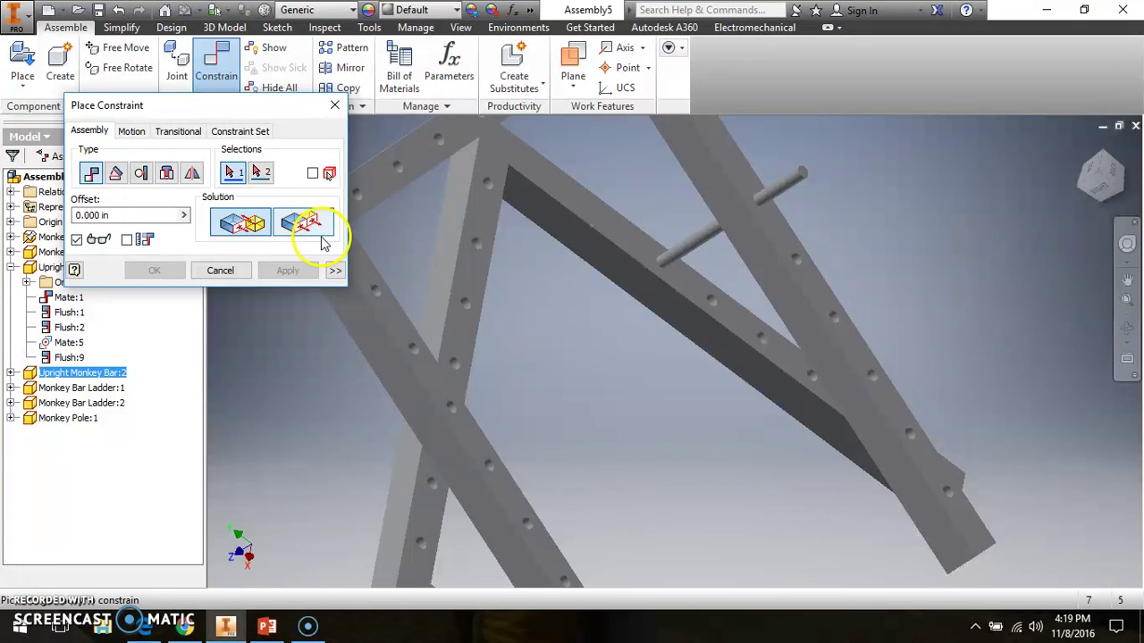
click(321, 230)
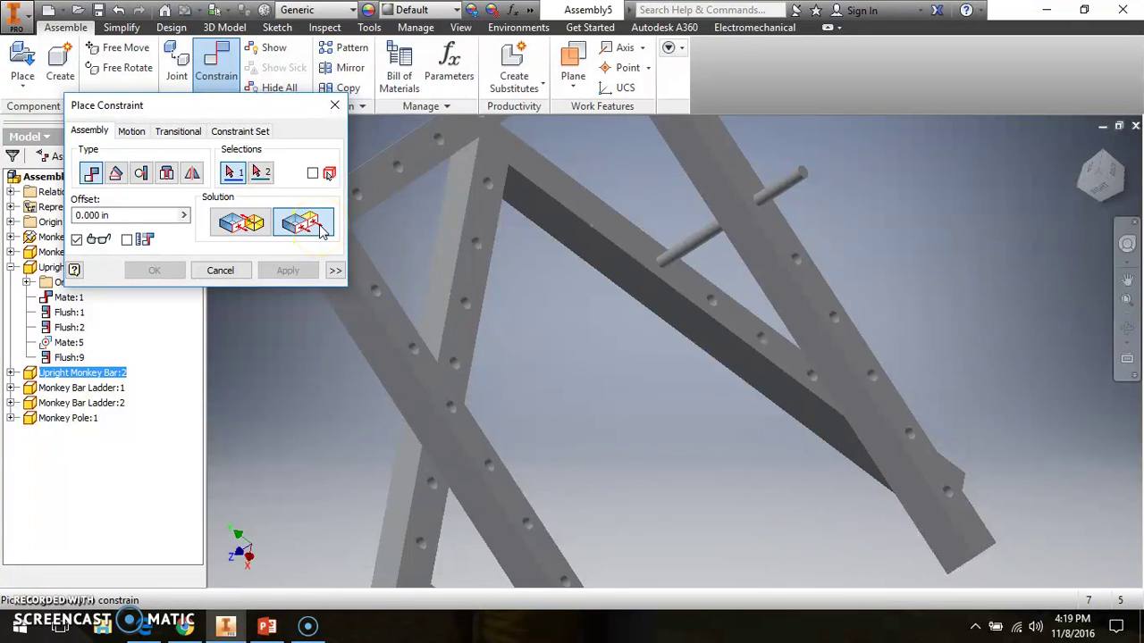
click(741, 172)
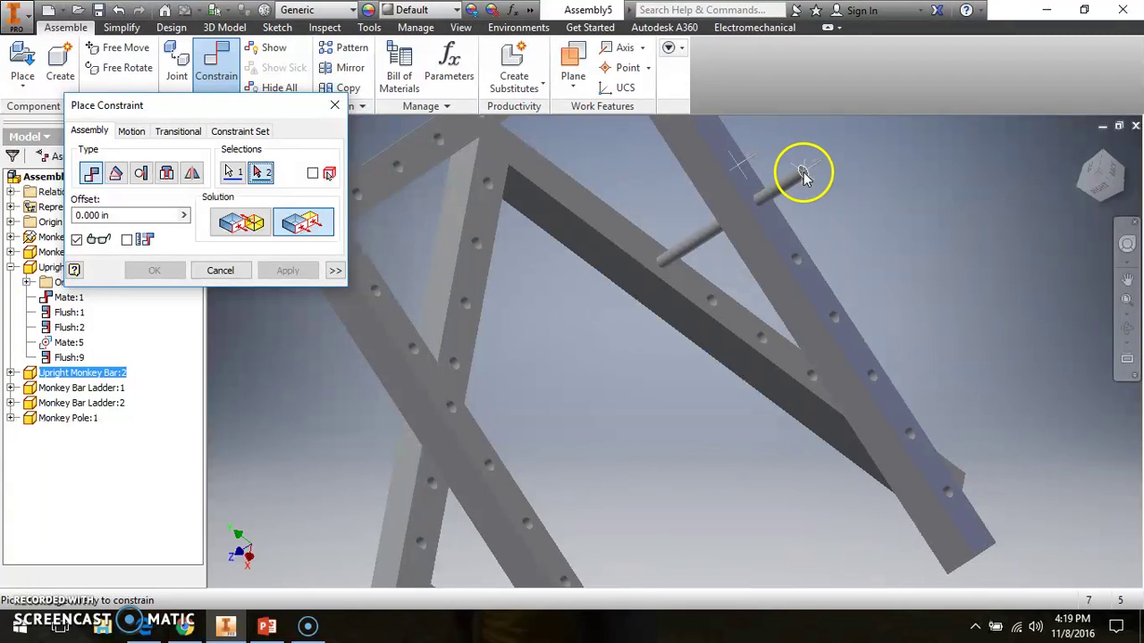
click(802, 174)
click(288, 271)
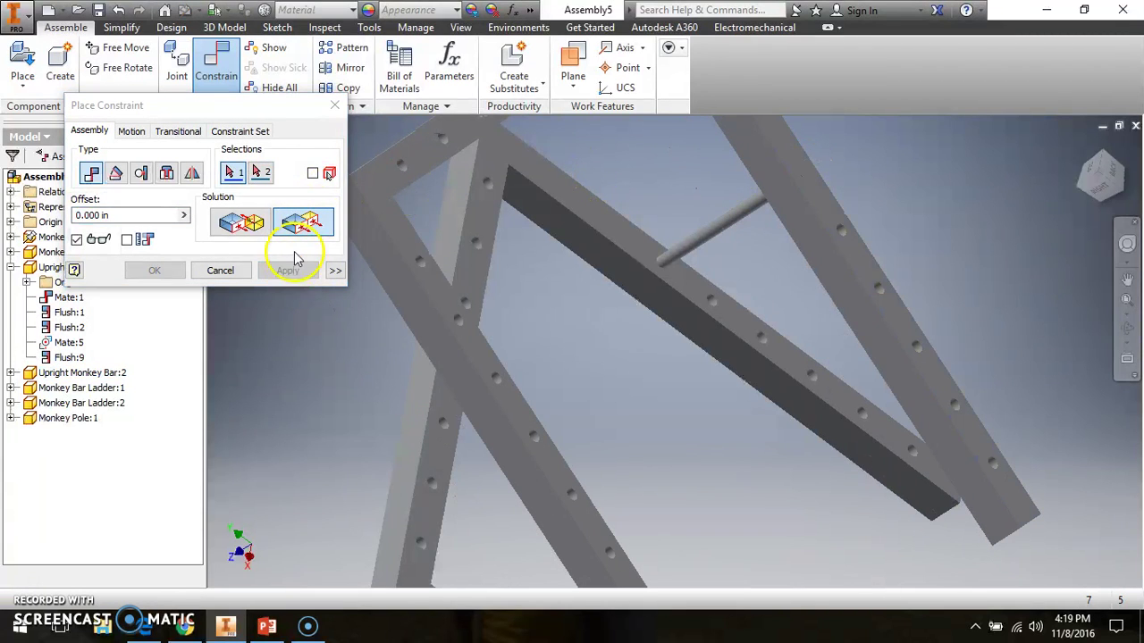
click(335, 105)
Step: Swing the rear frame around the Monkey Pole until it stands roughly parallel to the front frame
click(1083, 149)
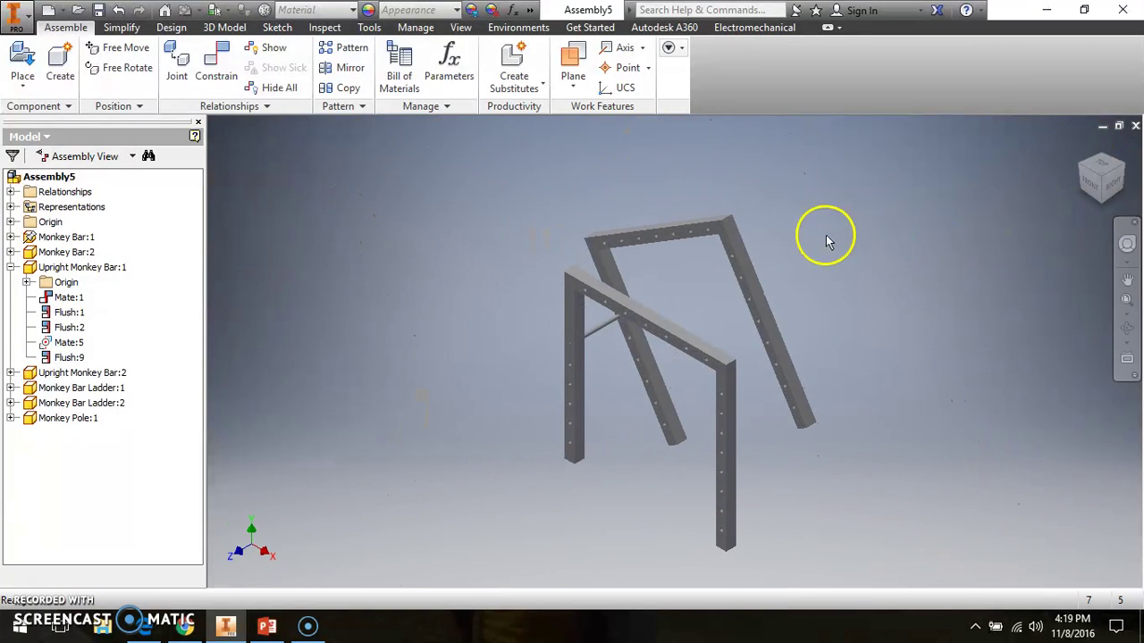
drag(735, 238, 729, 335)
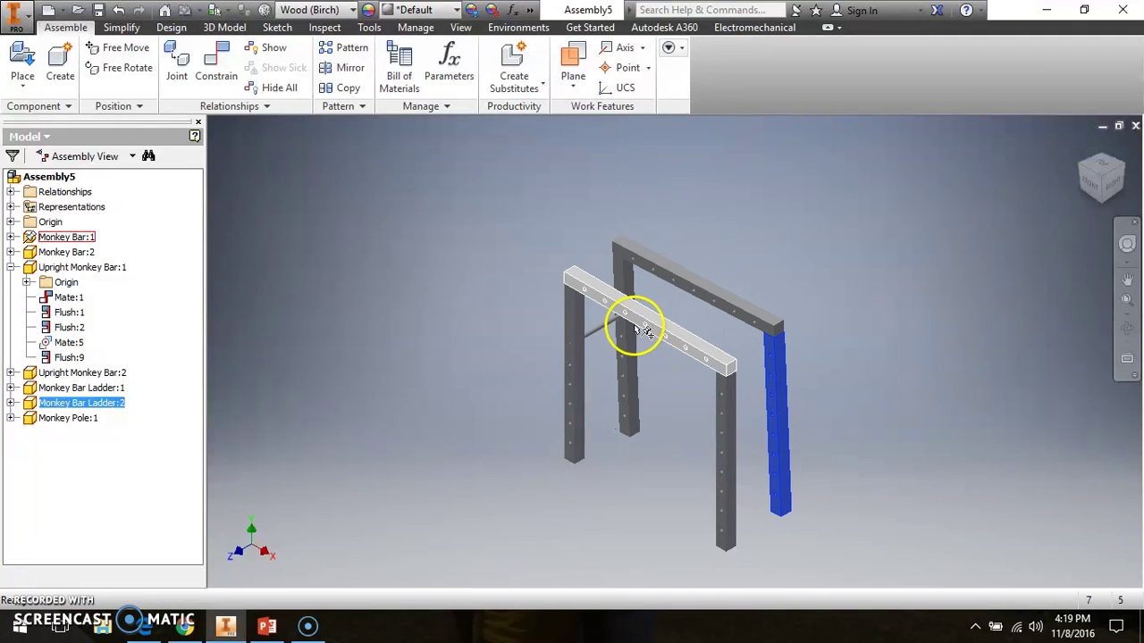
mouse_move(675, 282)
mouse_down()
mouse_move(651, 263)
mouse_move(685, 299)
mouse_move(656, 276)
mouse_move(665, 299)
mouse_move(663, 279)
mouse_up()
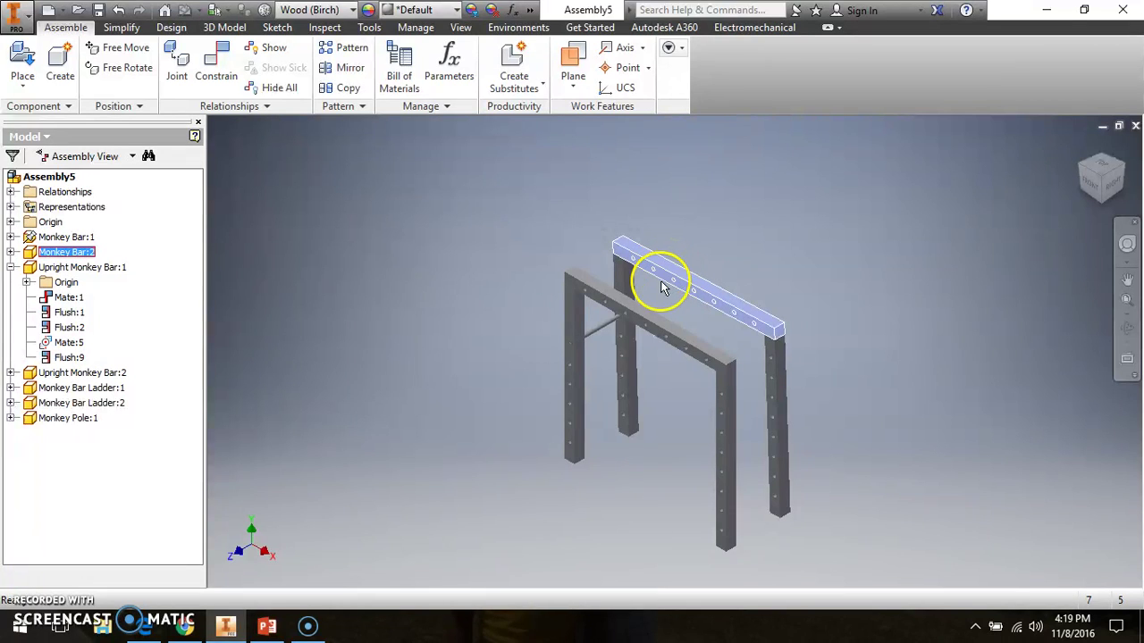
drag(672, 274, 638, 268)
Step: Flush the top faces of the front and rear monkey bars at 0.000 in offset
click(213, 59)
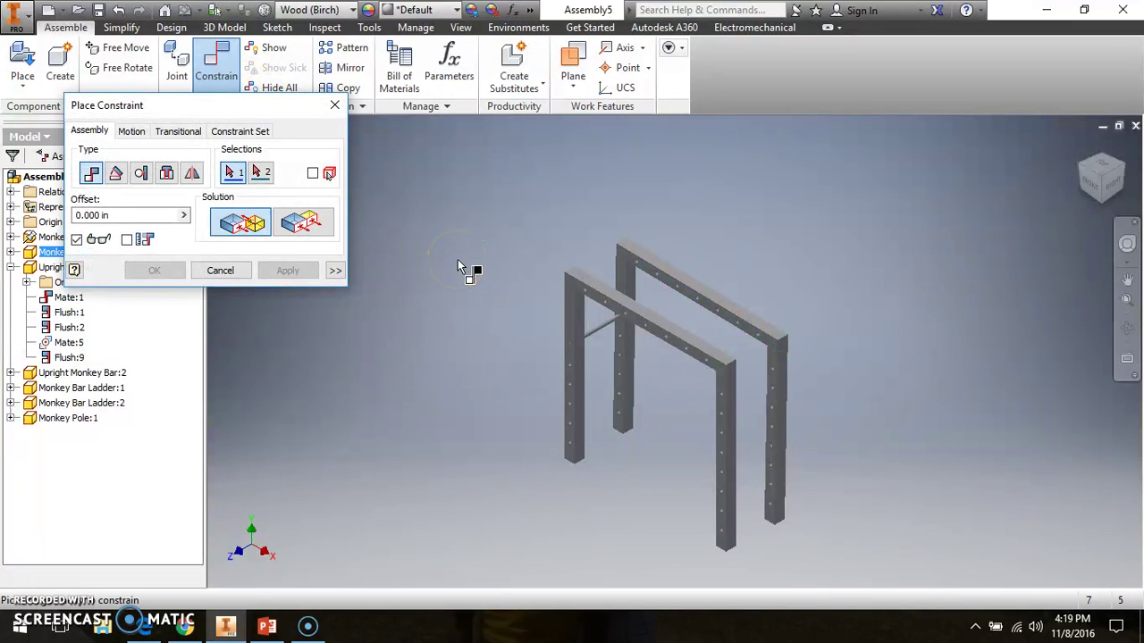
click(251, 228)
click(289, 231)
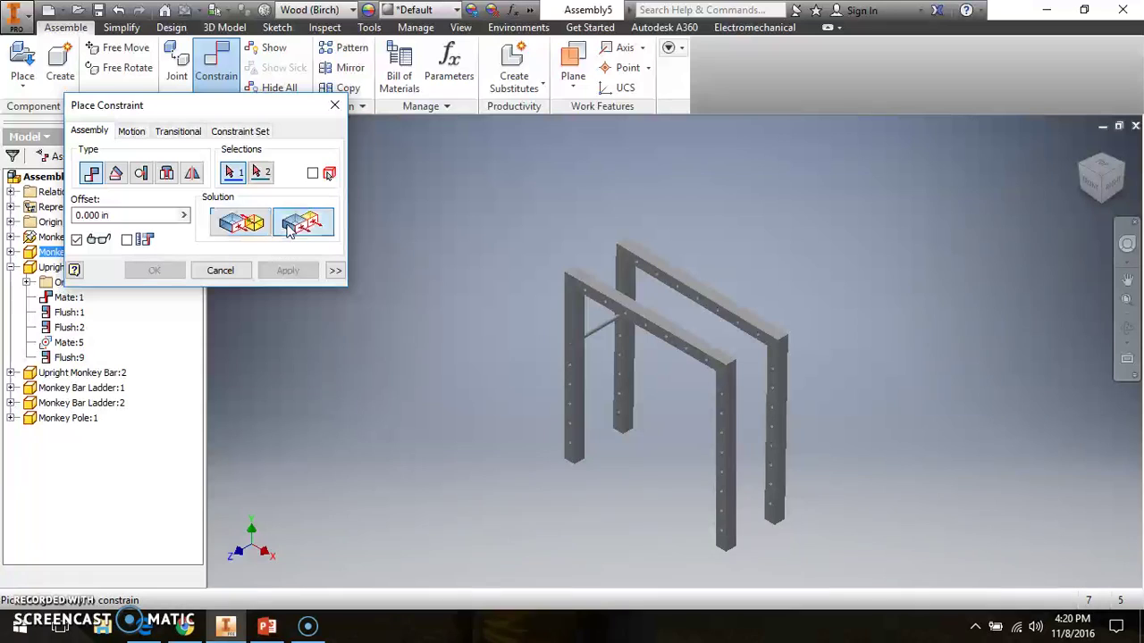
click(605, 292)
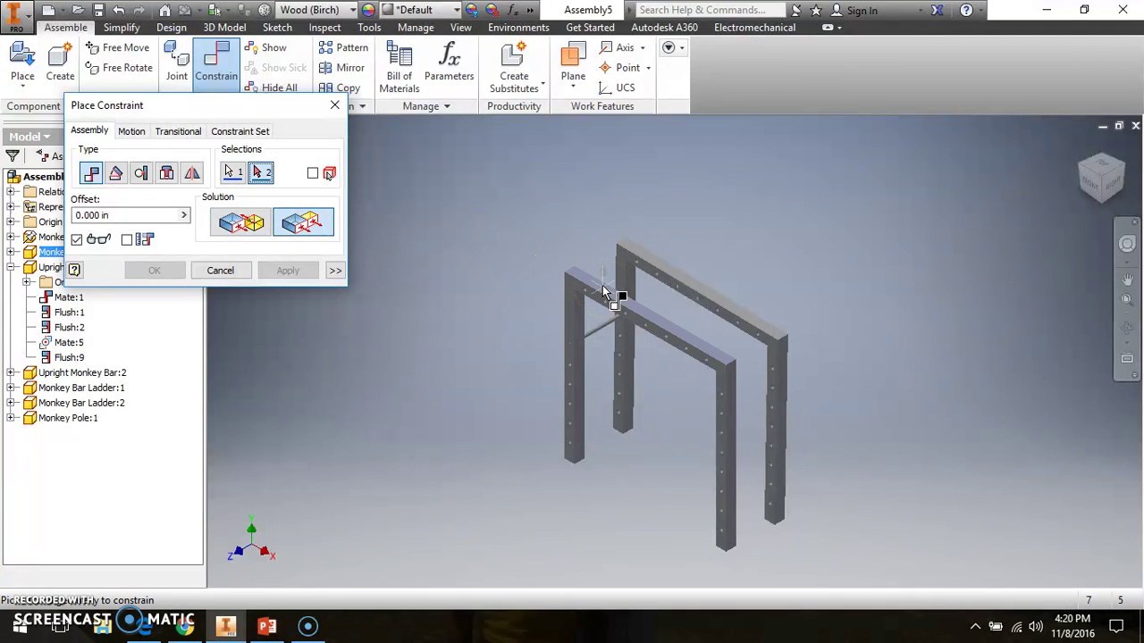
click(648, 256)
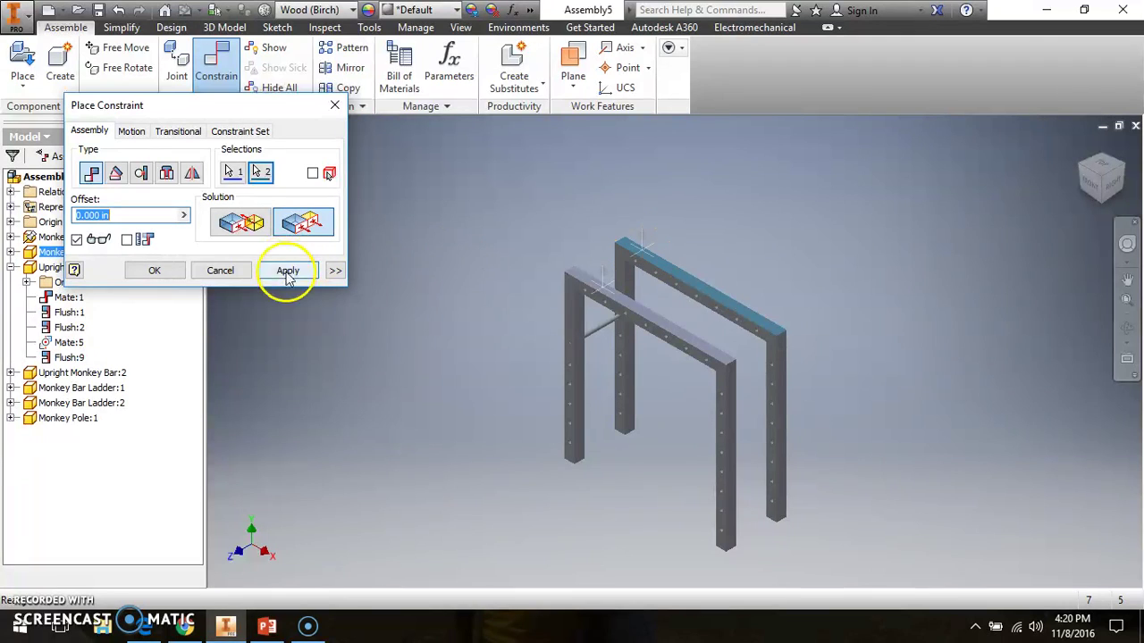
click(287, 271)
click(335, 106)
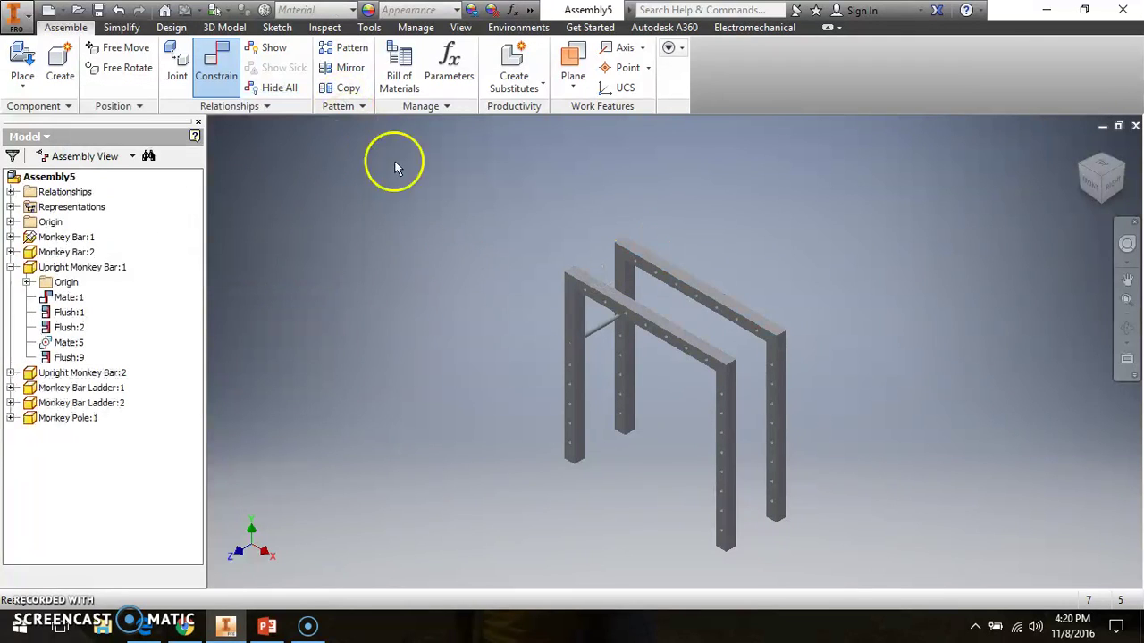
Step: Place one more Monkey Pole component from the Playground folder in the clear space beside the front frame
click(655, 335)
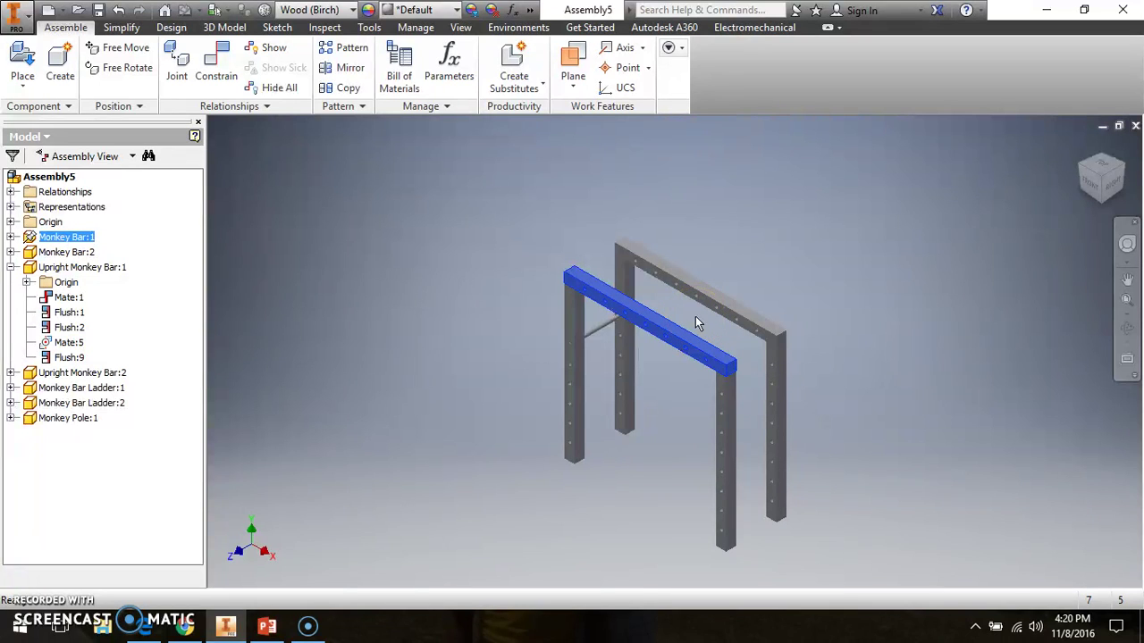
click(27, 55)
scroll(500, 295, down, 10)
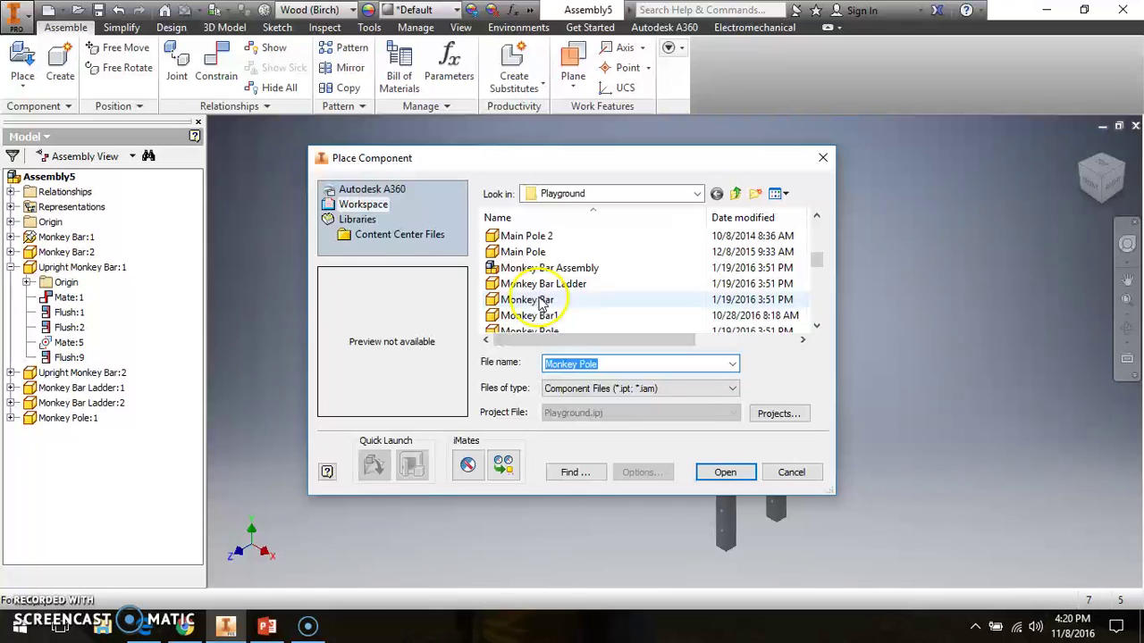
scroll(534, 306, down, 1)
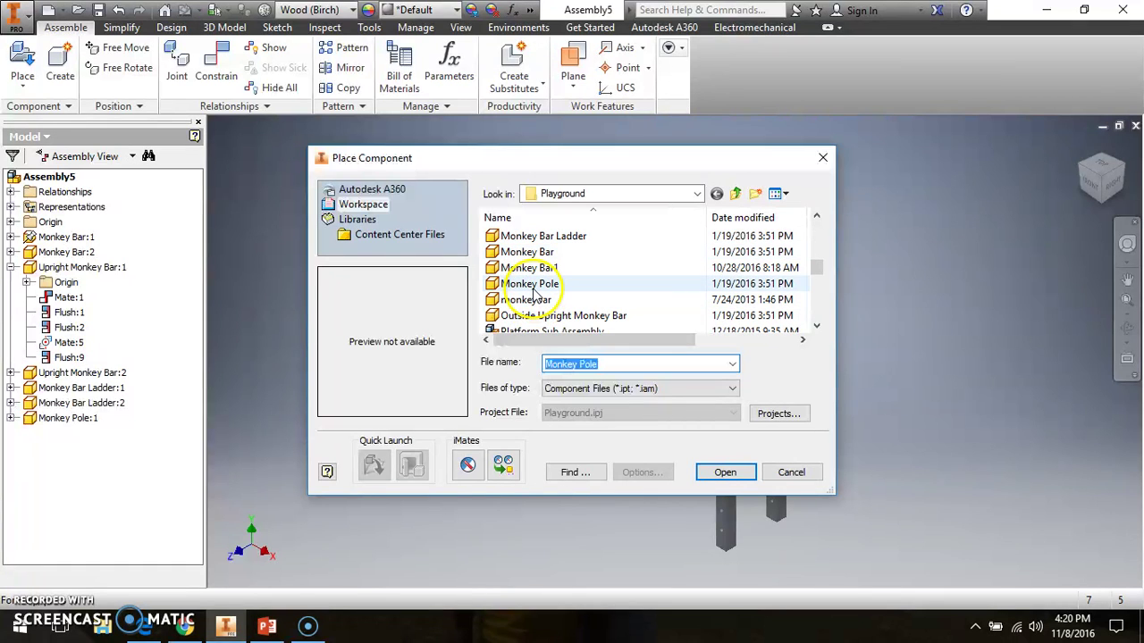
double_click(529, 300)
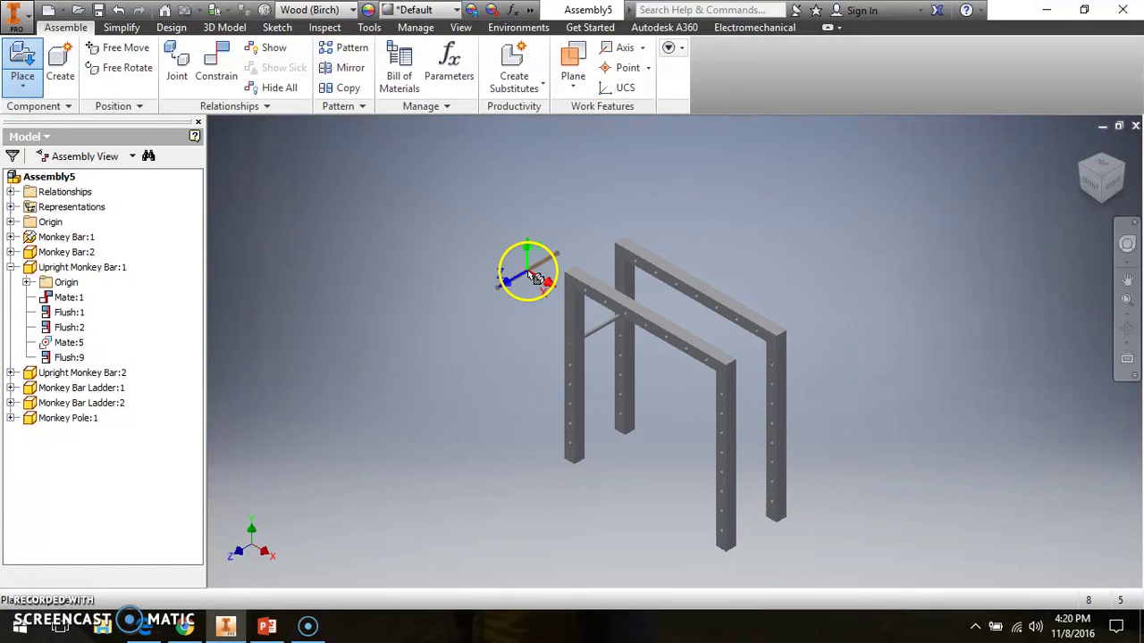
click(523, 268)
right_click(506, 266)
click(581, 269)
click(529, 270)
right_click(528, 270)
key(Escape)
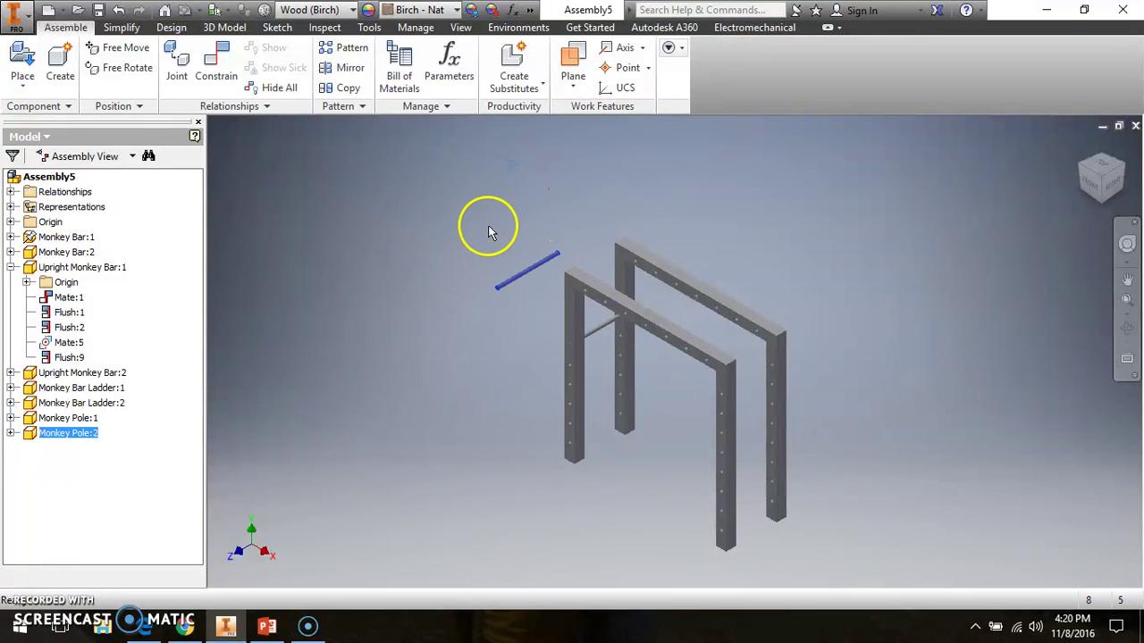
Step: Apply the Default appearance from the Inventor Material Library to the second Monkey Pole
click(416, 10)
scroll(438, 223, down, 3)
scroll(431, 260, down, 2)
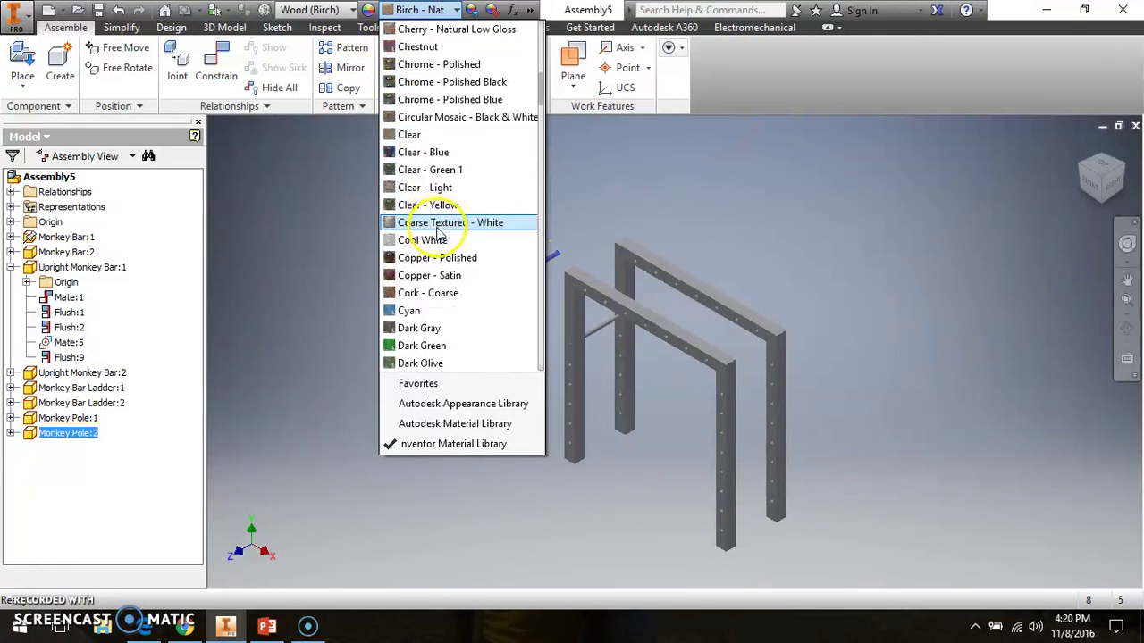
scroll(440, 300, down, 2)
click(430, 298)
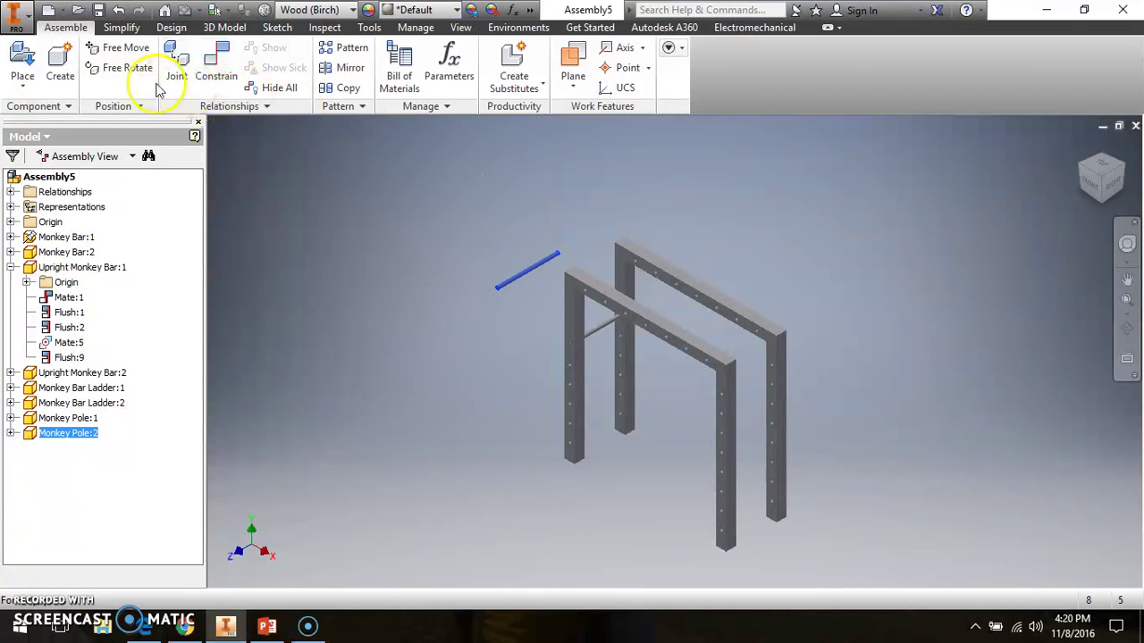
Step: Mate the second Monkey Pole's axis to the axis of the front monkey bar's first hole at 0.000 in offset
click(214, 82)
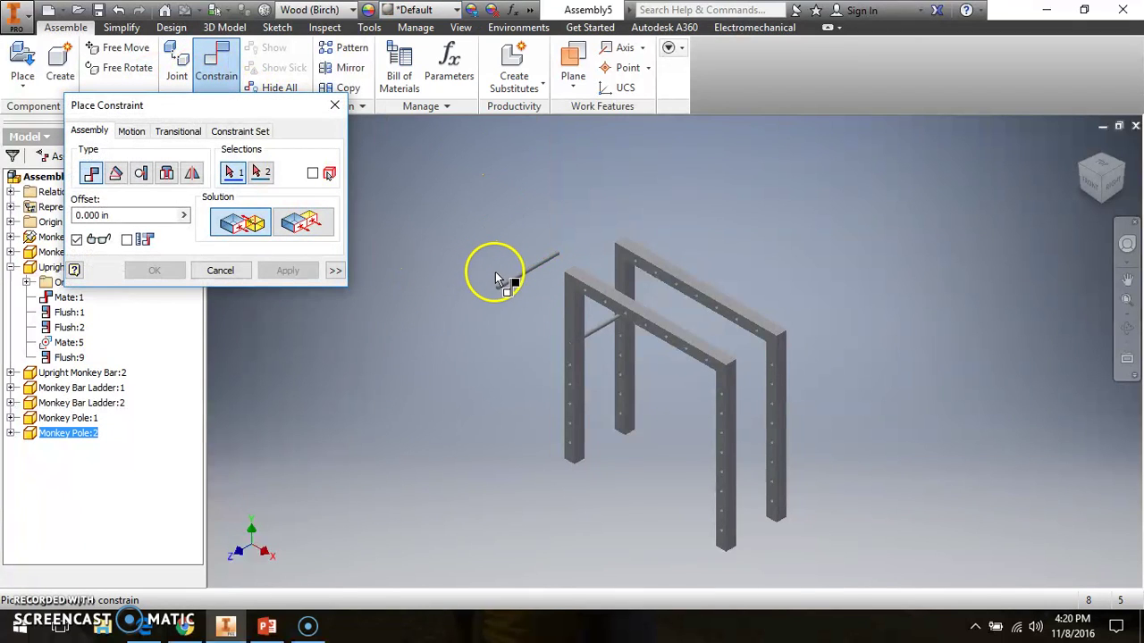
scroll(502, 276, up, 3)
click(555, 293)
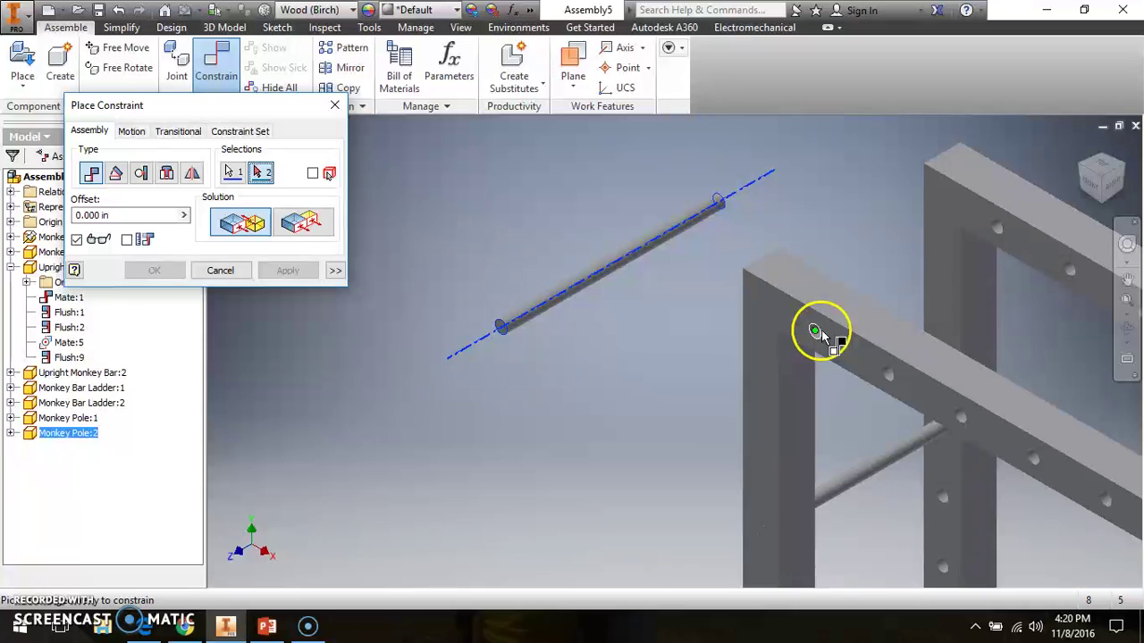
scroll(821, 335, down, 5)
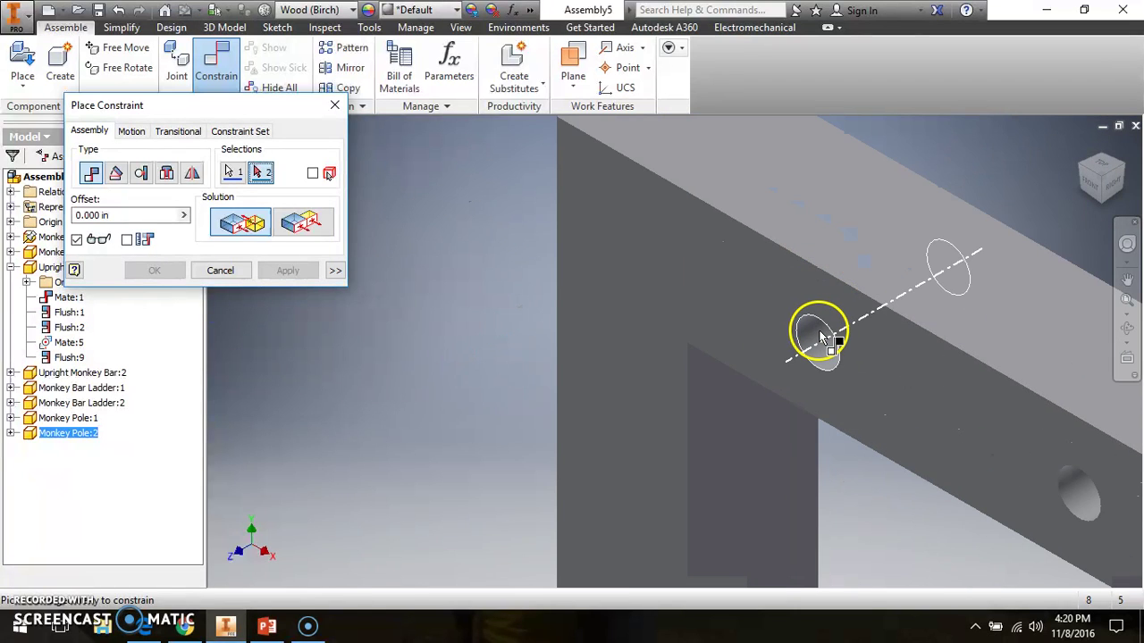
click(820, 335)
scroll(829, 332, up, 5)
click(287, 270)
Step: Flush the second Monkey Pole's end face with the front monkey bar's outer hole-side face at 0.000 in offset
click(302, 223)
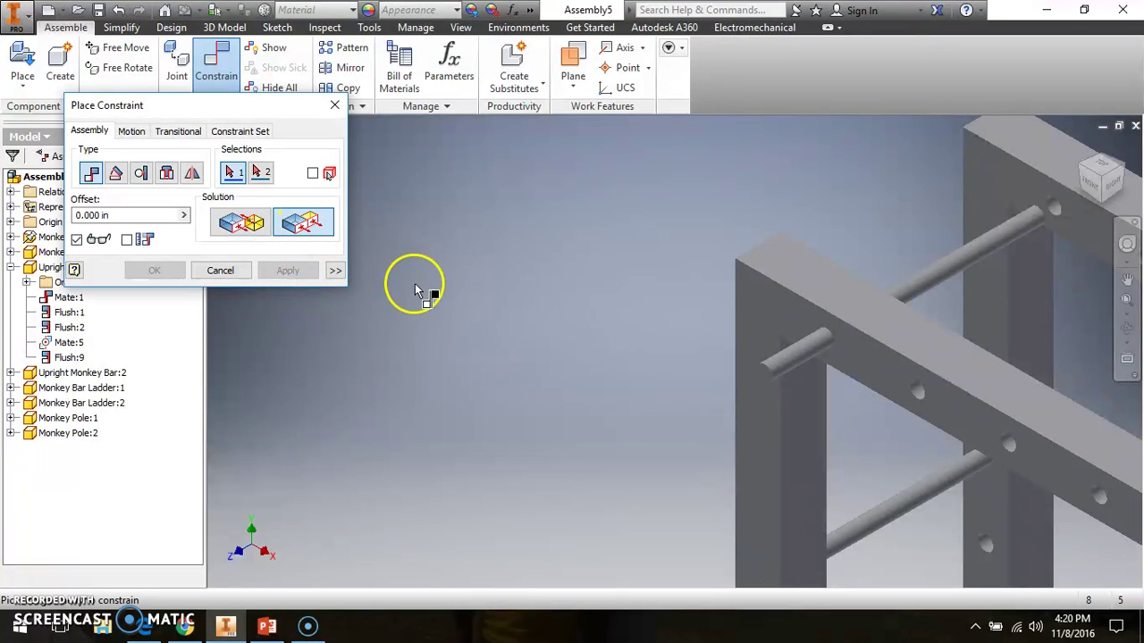
click(762, 376)
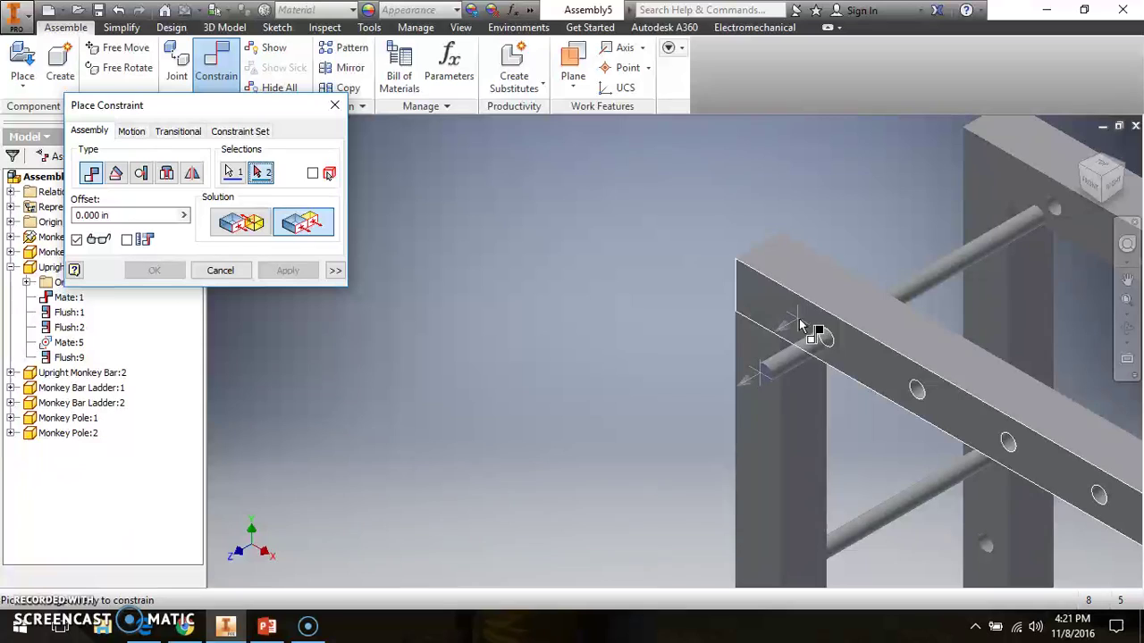
click(799, 318)
click(288, 269)
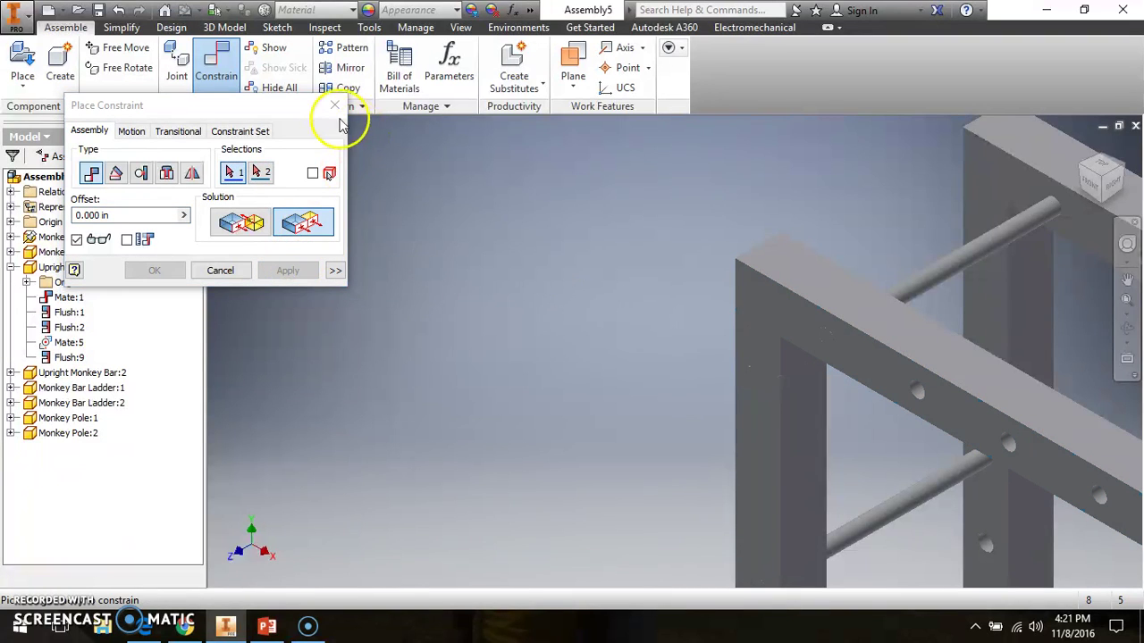
Step: Place a third Monkey Pole component from the Playground folder in the clear space beside the front frame
click(334, 105)
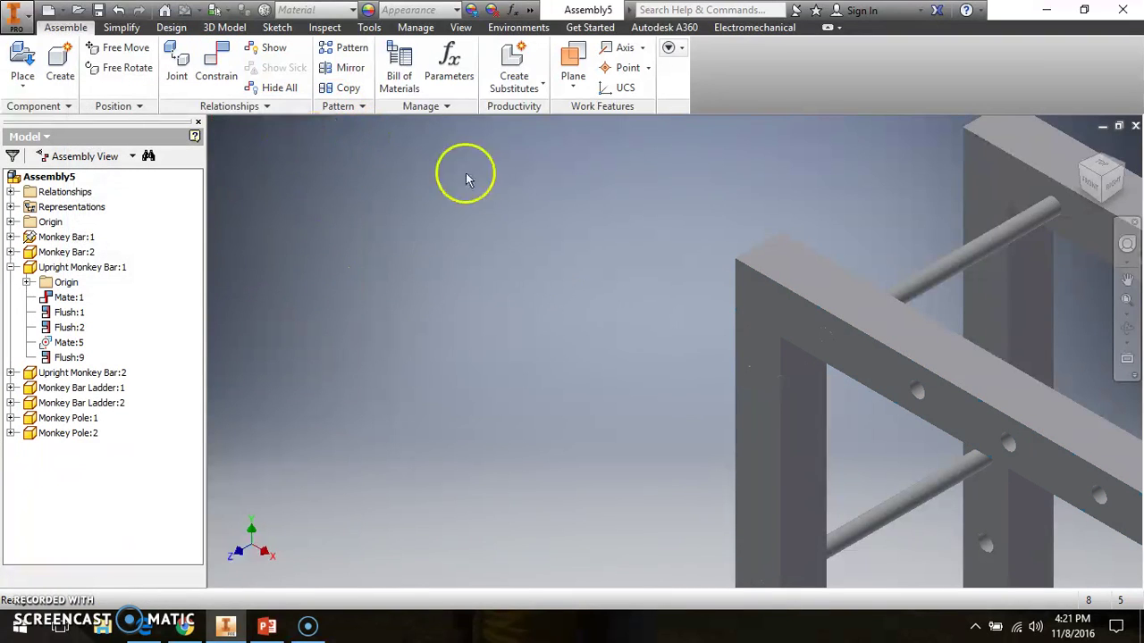
middle_drag(528, 247, 244, 222)
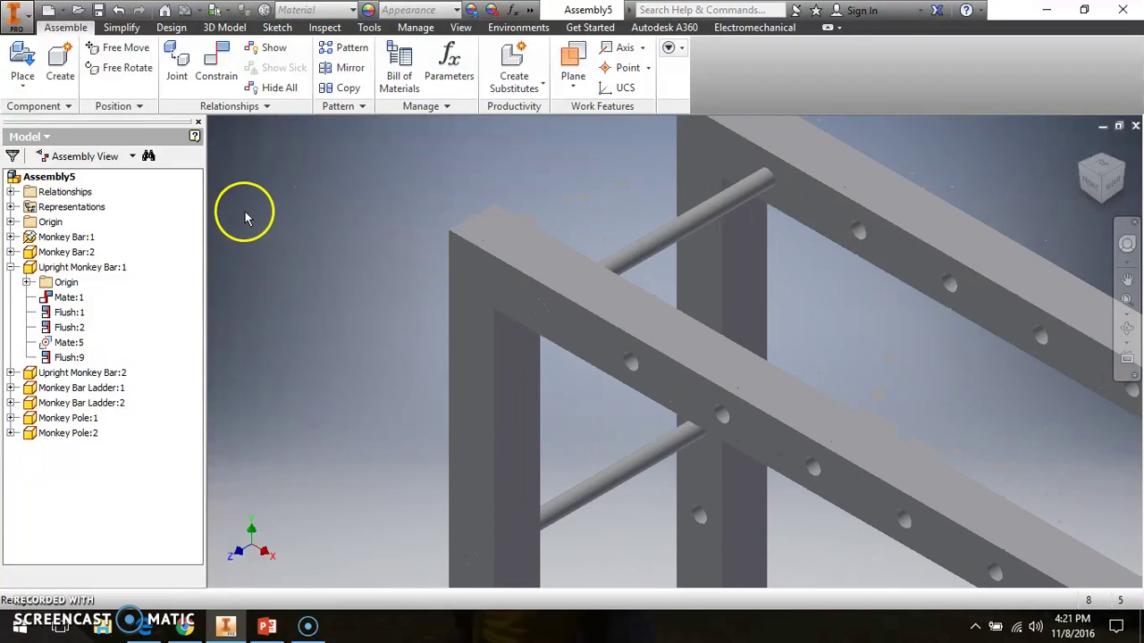
click(25, 57)
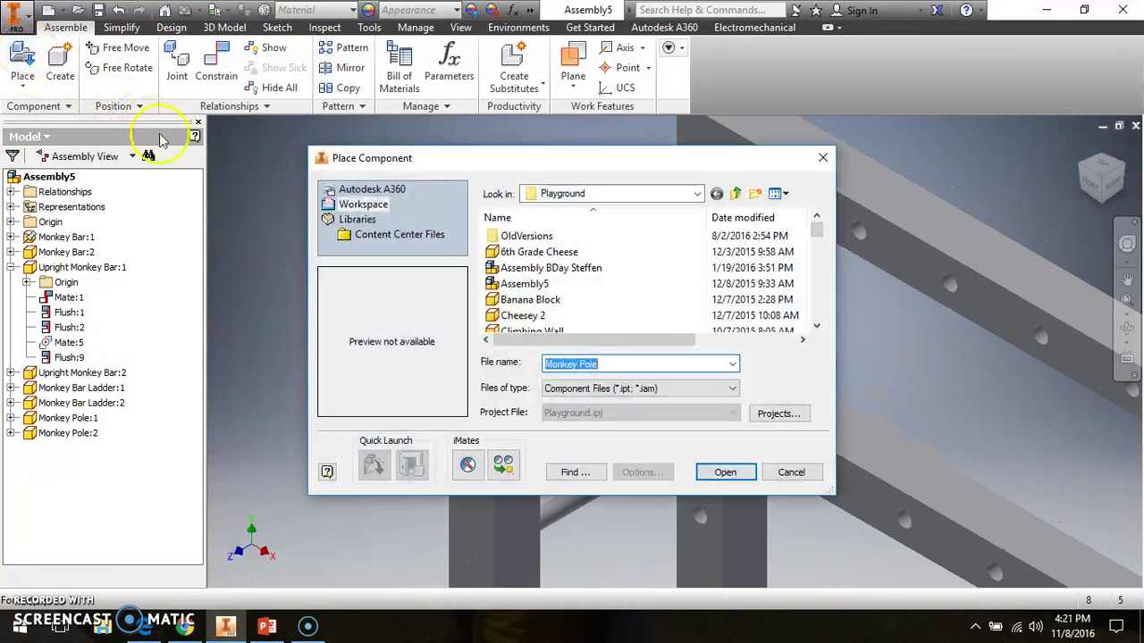
scroll(550, 268, down, 5)
scroll(539, 281, down, 1)
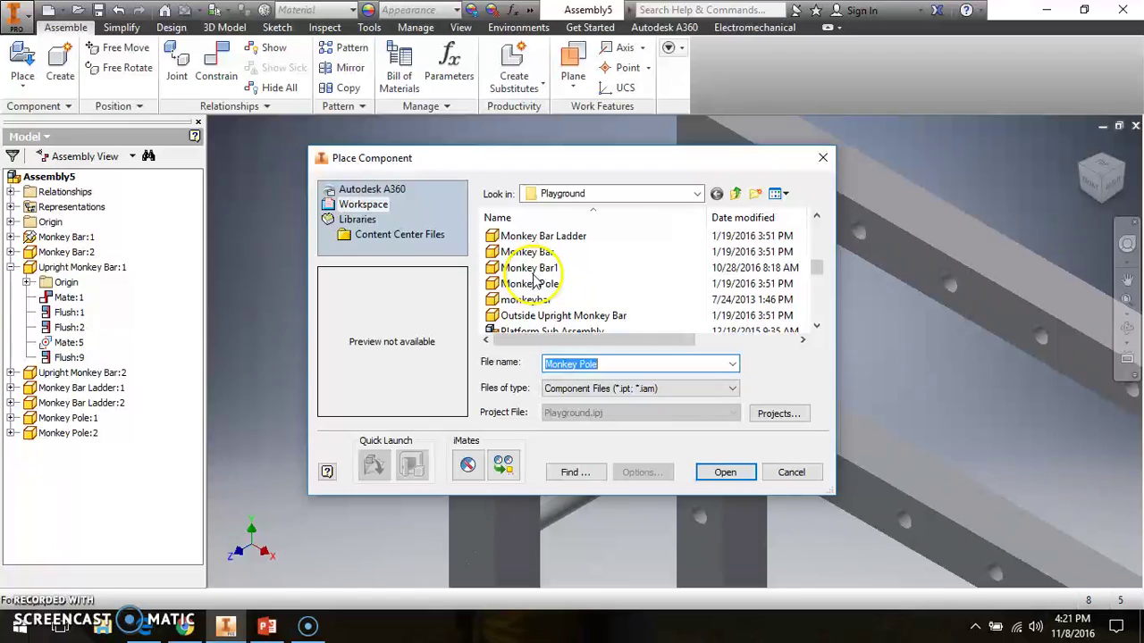
double_click(527, 284)
right_click(335, 265)
click(360, 253)
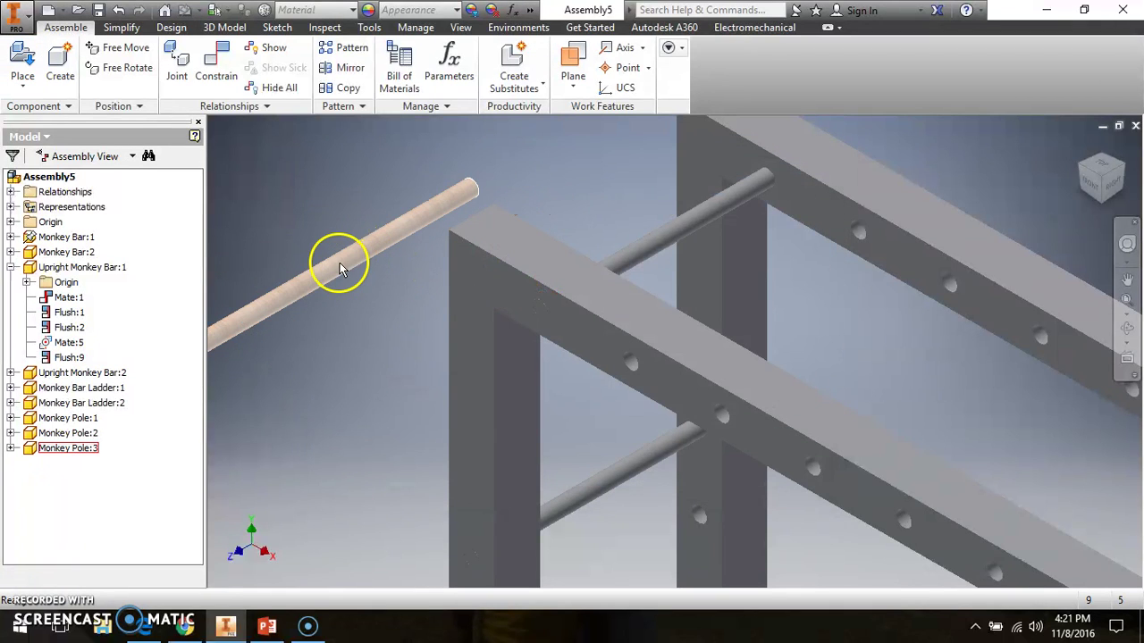
Step: Apply the Default appearance from the Inventor Material Library to the third Monkey Pole
click(339, 268)
click(416, 12)
scroll(433, 210, down, 8)
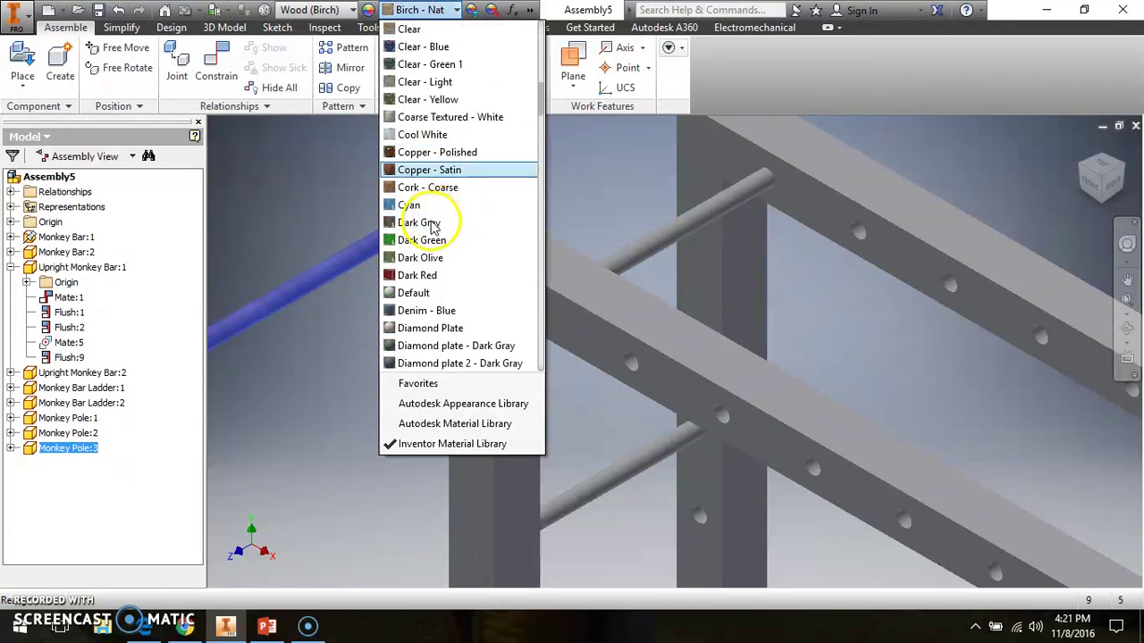
click(413, 293)
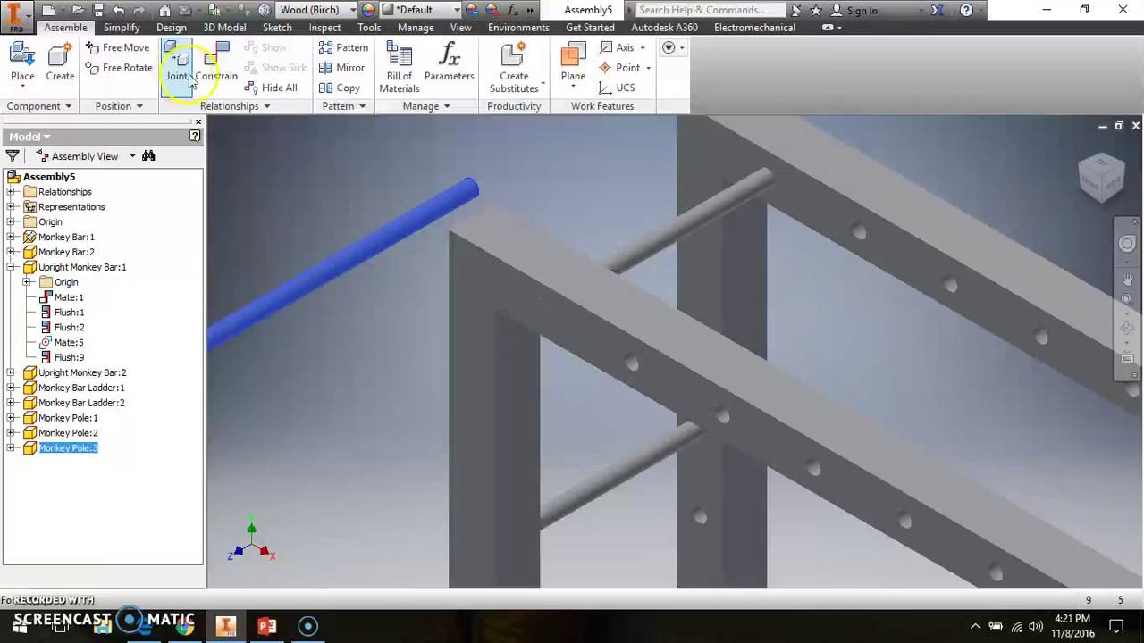
Step: Mate the third Monkey Pole's axis to the axis of the front monkey bar's second hole at 0.000 in offset
click(216, 64)
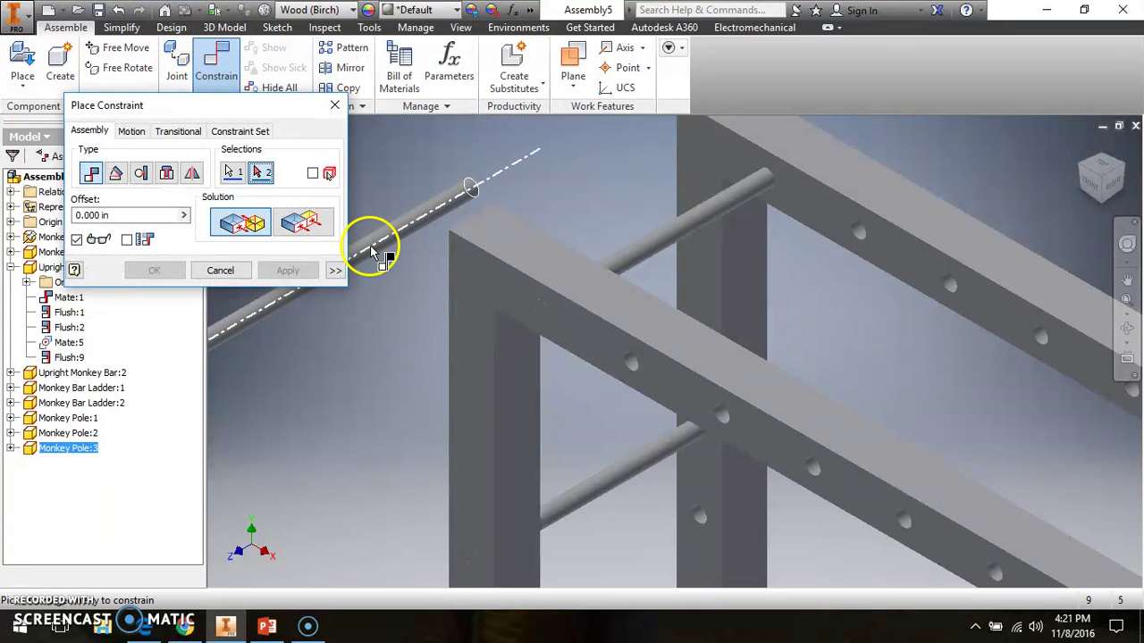
scroll(629, 362, up, 3)
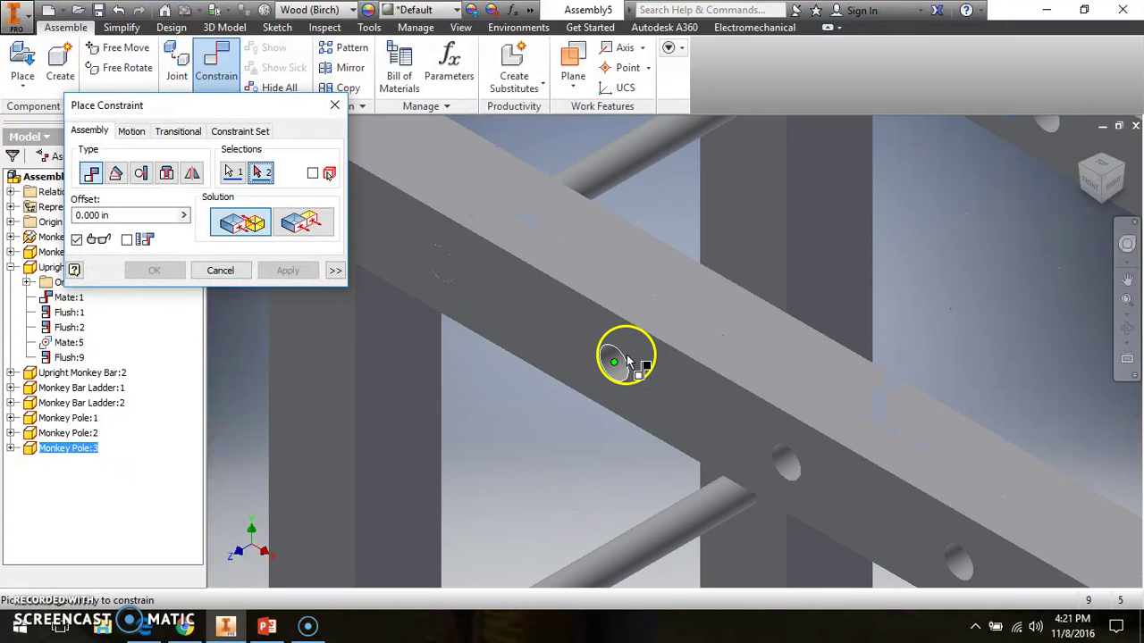
click(620, 363)
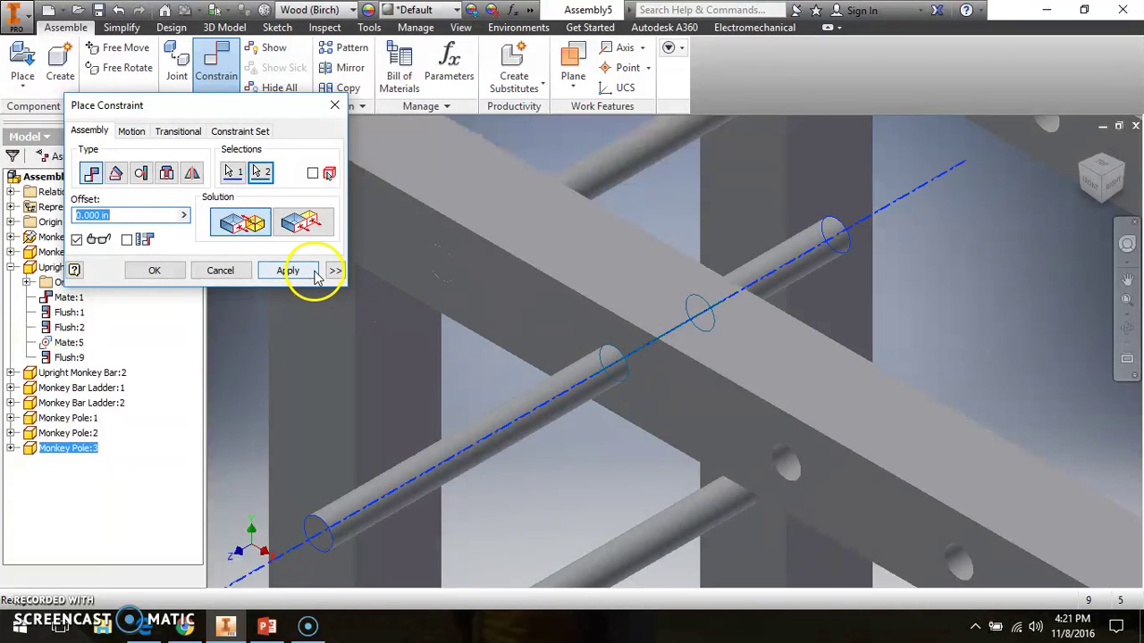
click(288, 270)
Step: Flush the third Monkey Pole's end face with the front monkey bar's outer hole-side face at 0.000 in offset and return to the home view
click(302, 222)
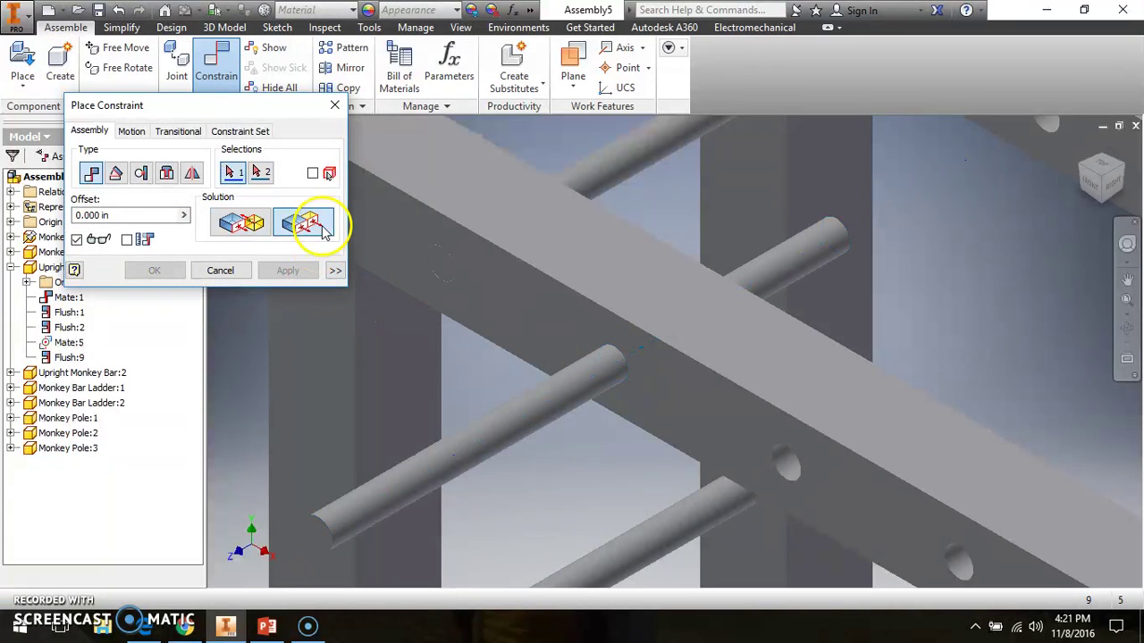
click(320, 527)
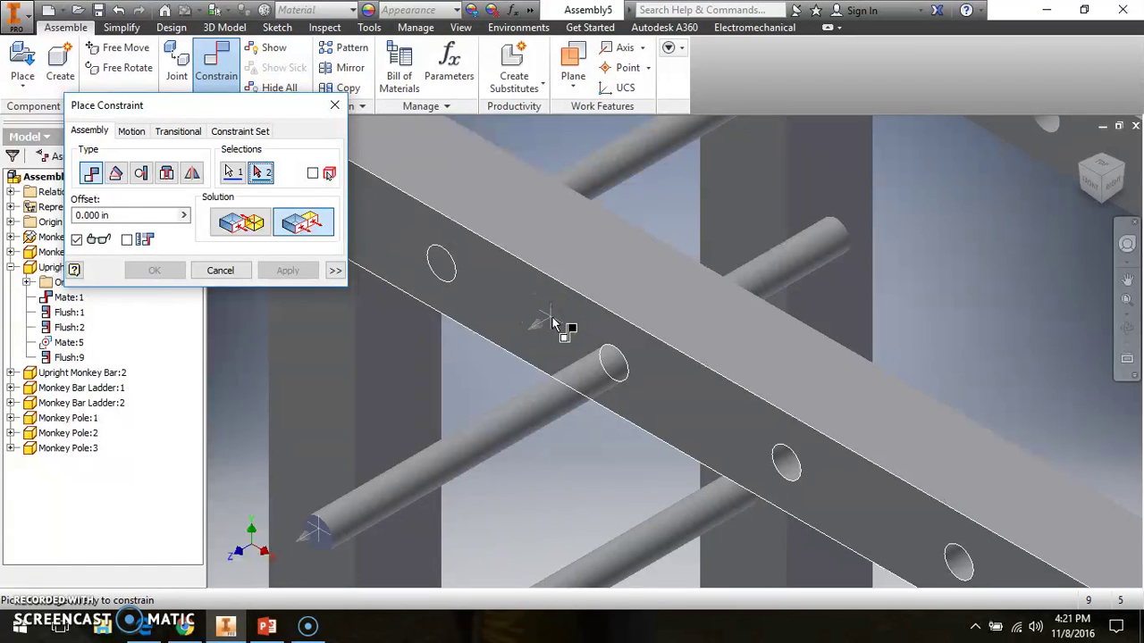
mouse_move(552, 317)
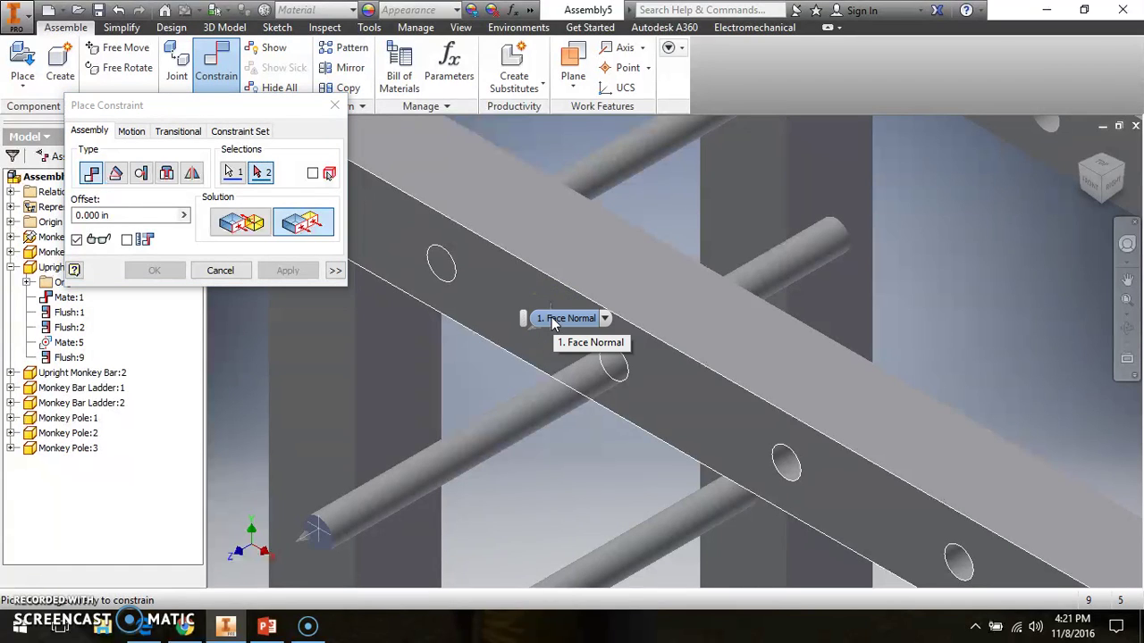
click(543, 321)
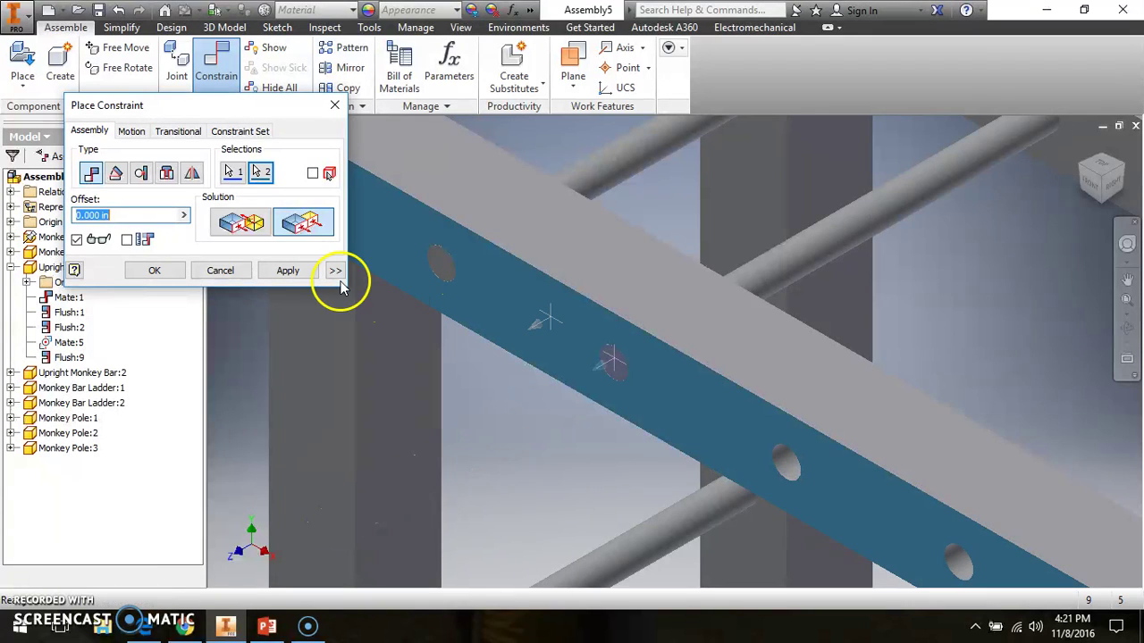
click(290, 265)
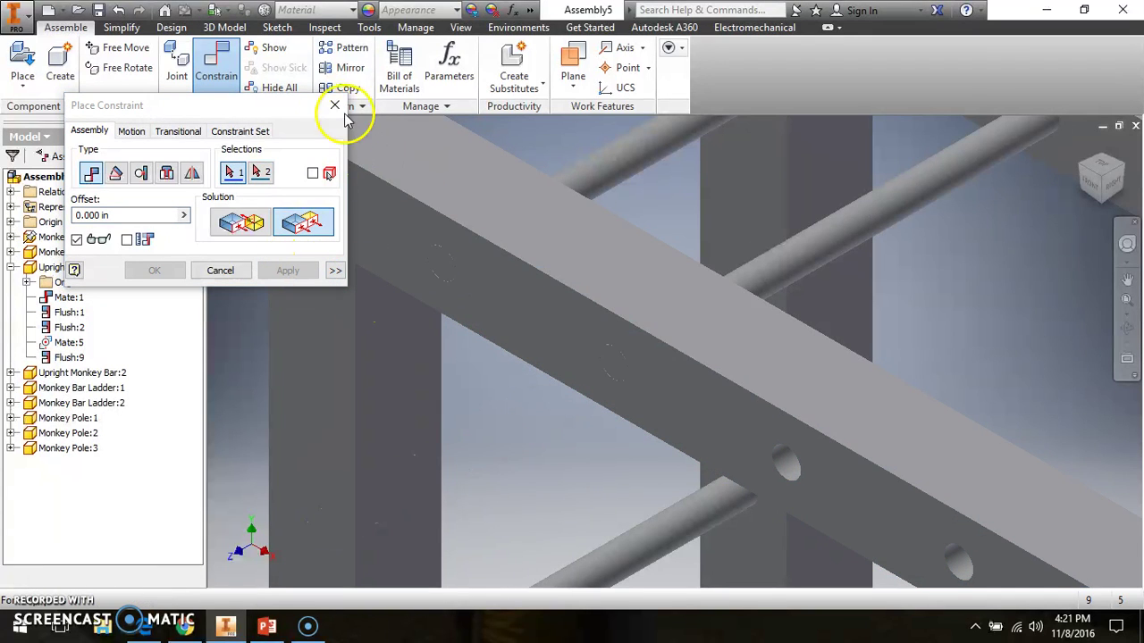
click(334, 106)
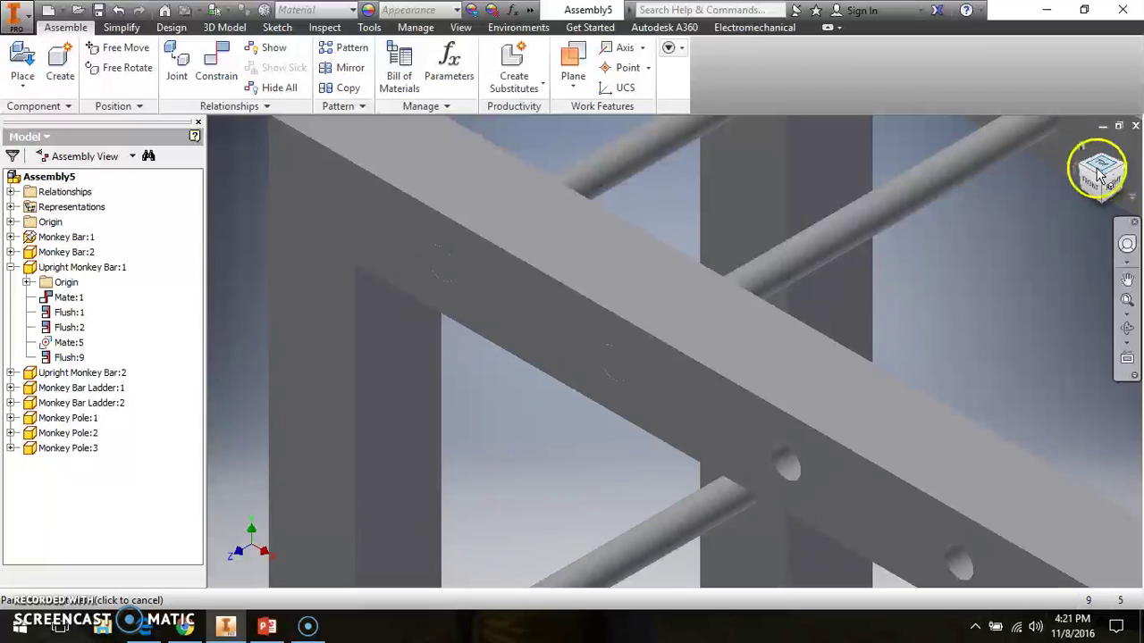
click(1080, 149)
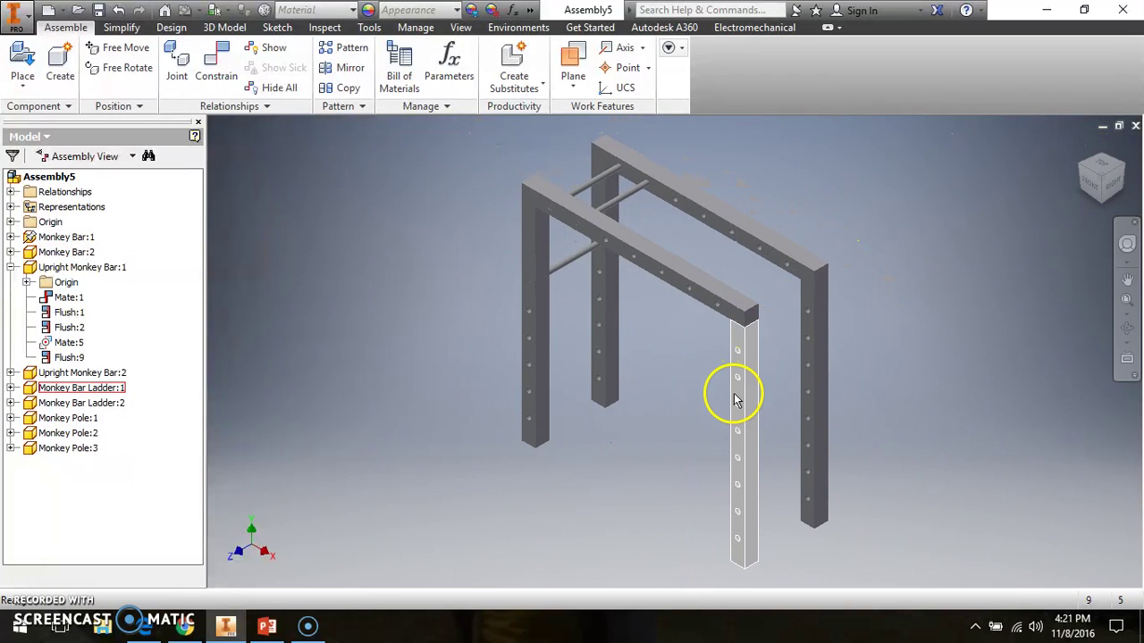